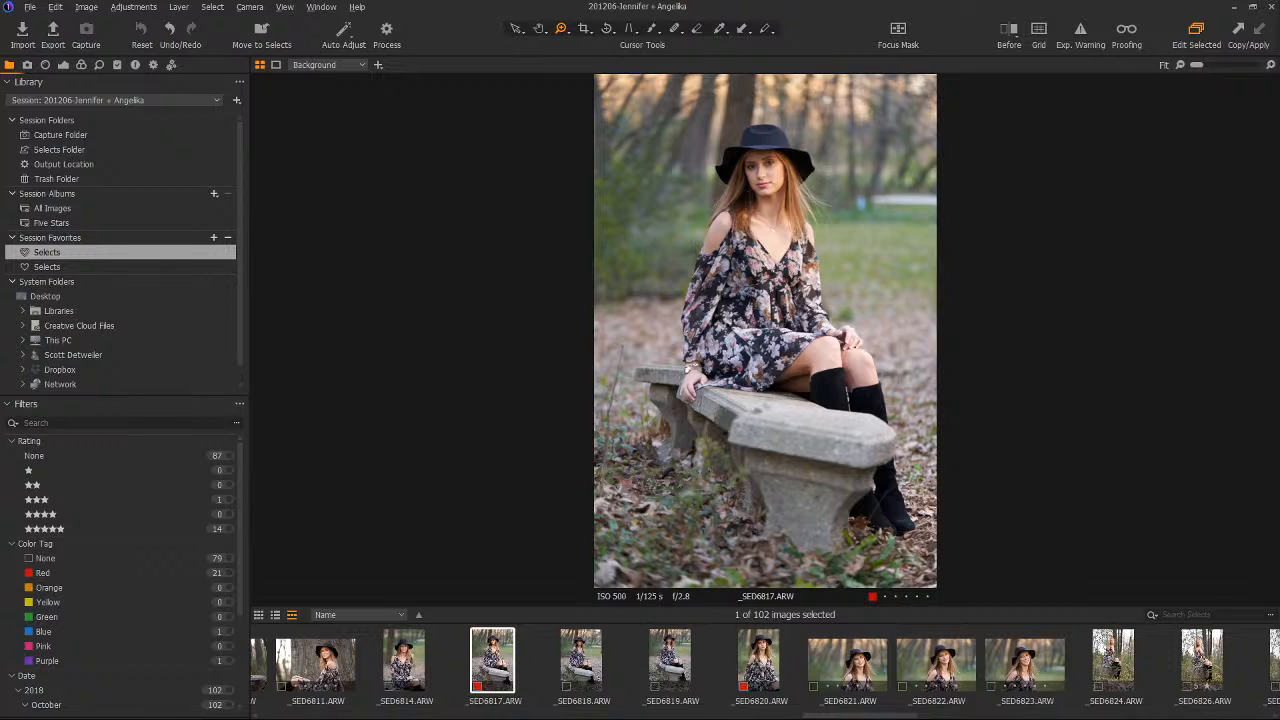
pyautogui.press('XF86AudioLowerVolume')
pyautogui.click(45, 64)
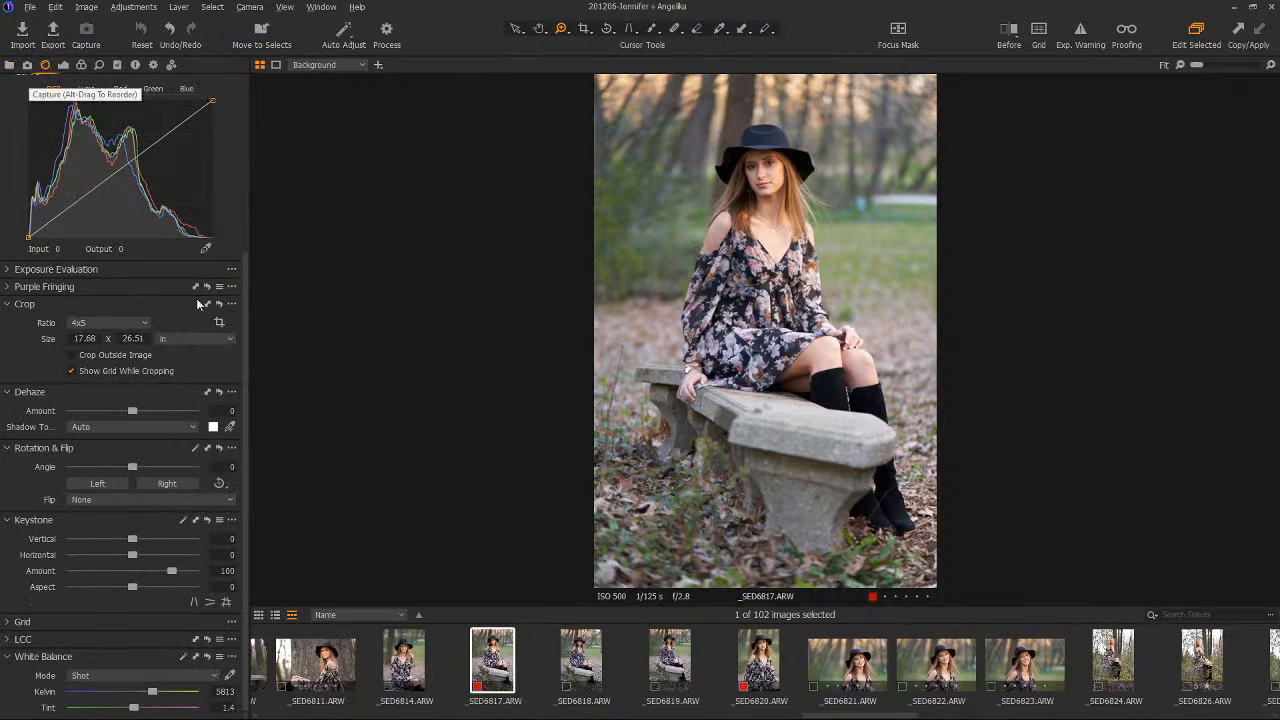
pyautogui.click(28, 65)
pyautogui.click(45, 64)
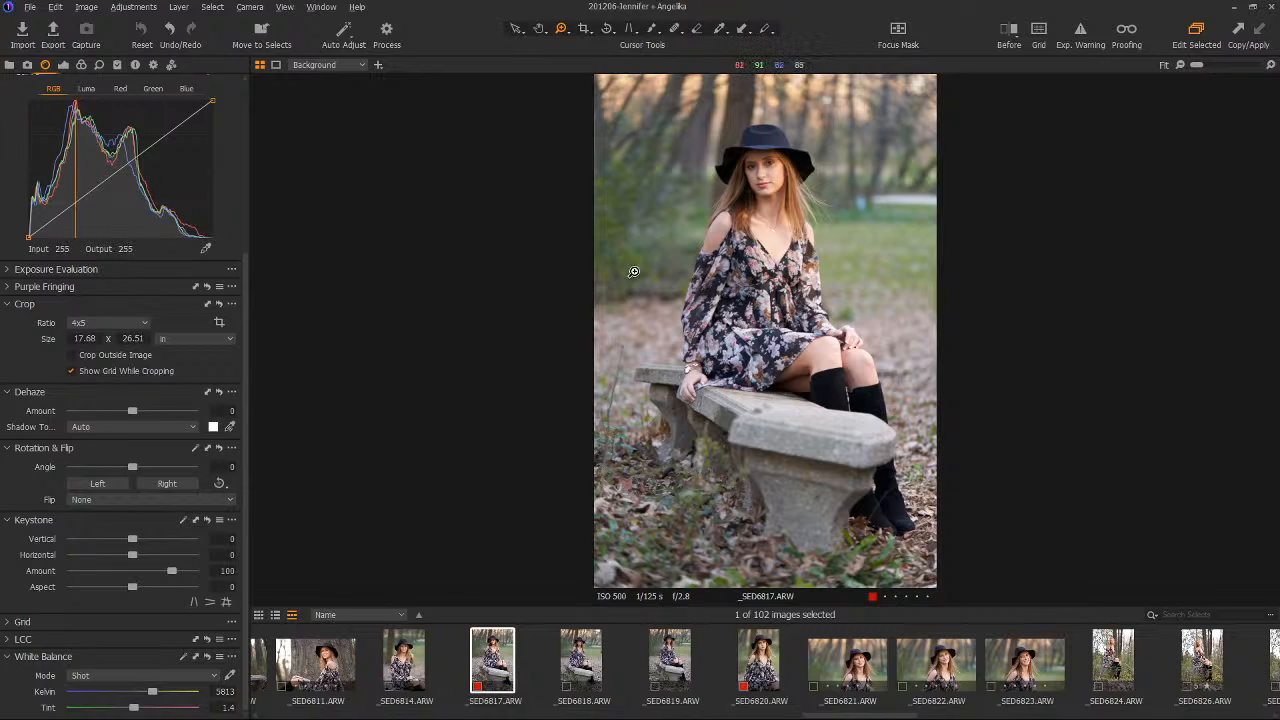
# Expand the Base Characteristics tool and review the available film curve options without changing the curve.
pyautogui.click(63, 65)
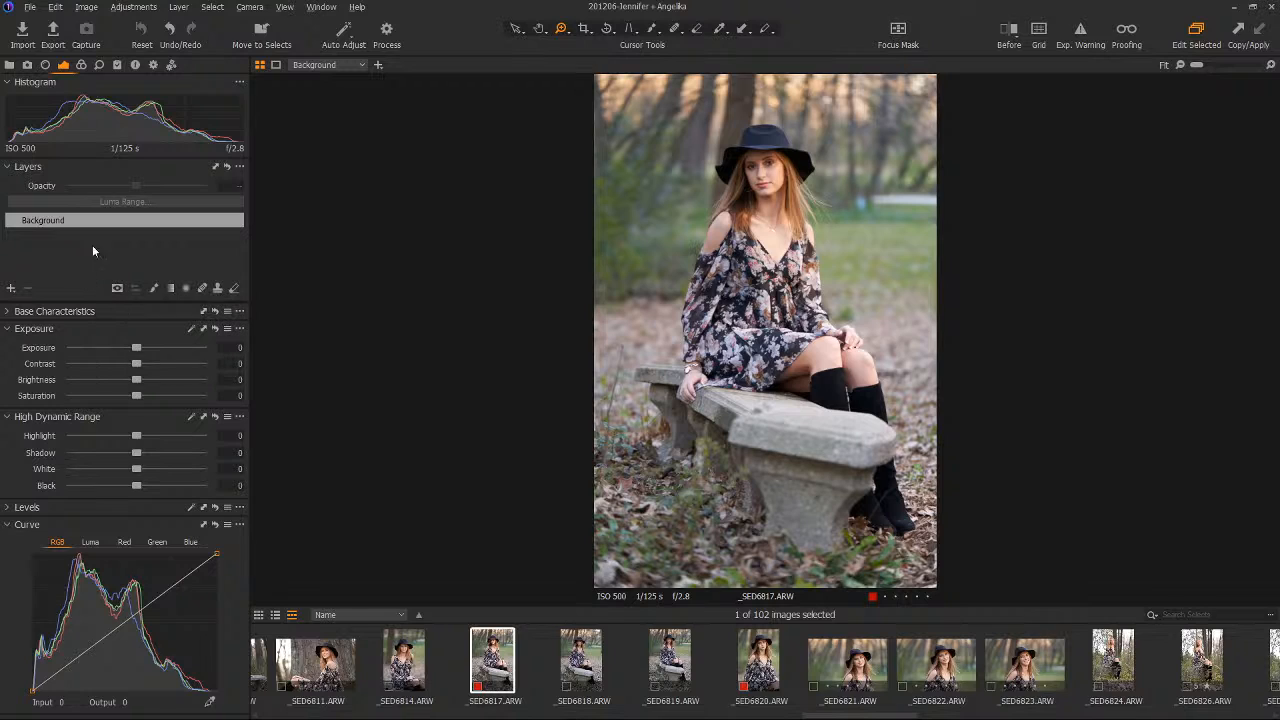
pyautogui.click(8, 312)
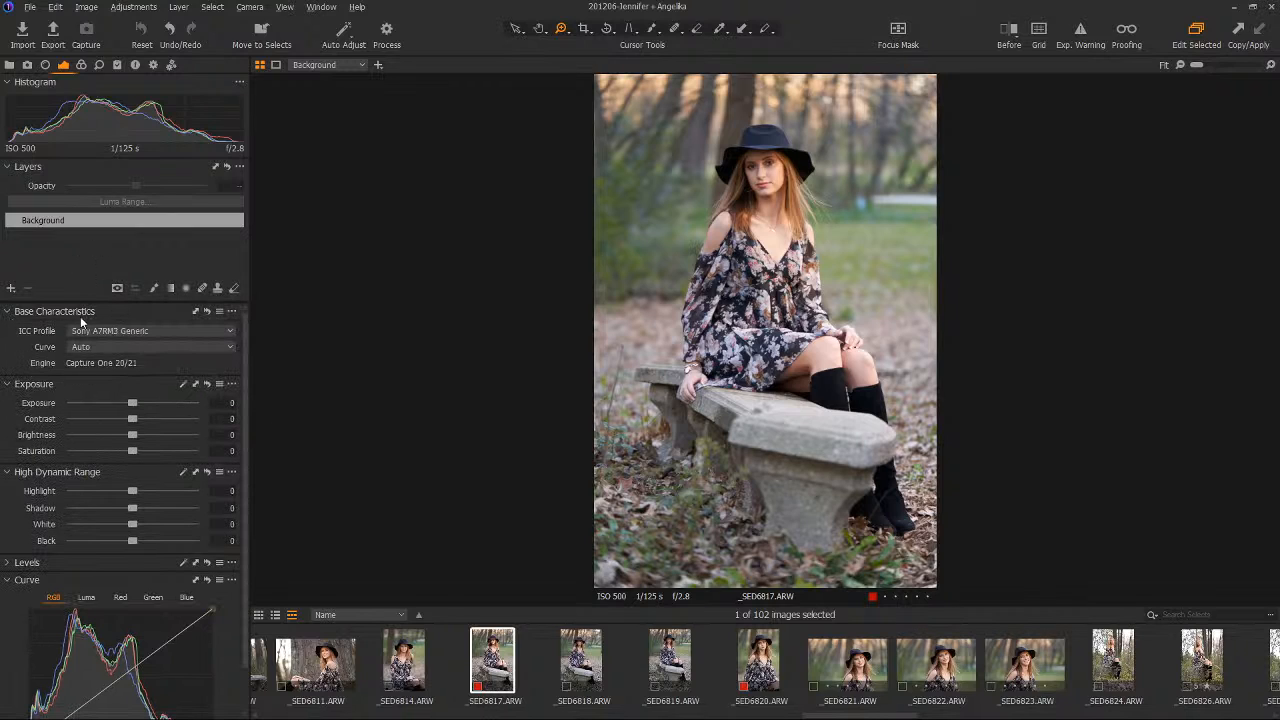
pyautogui.moveTo(82, 321)
pyautogui.click(231, 347)
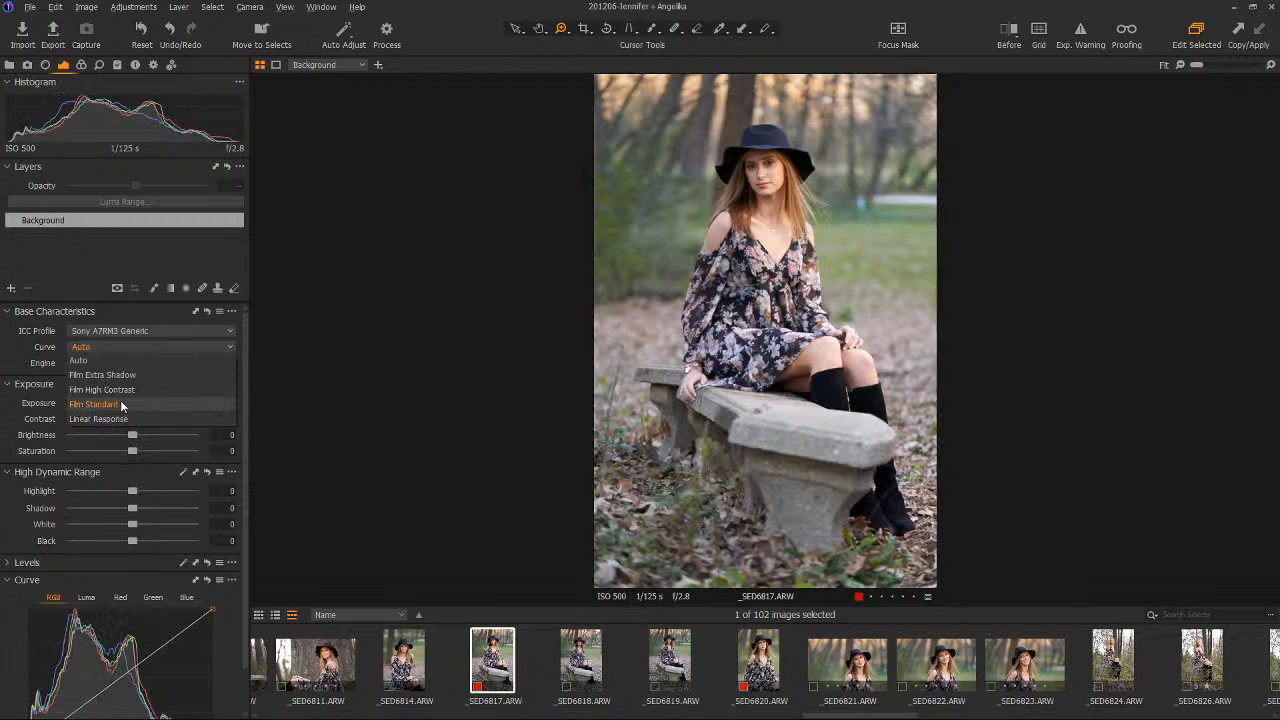
pyautogui.click(151, 317)
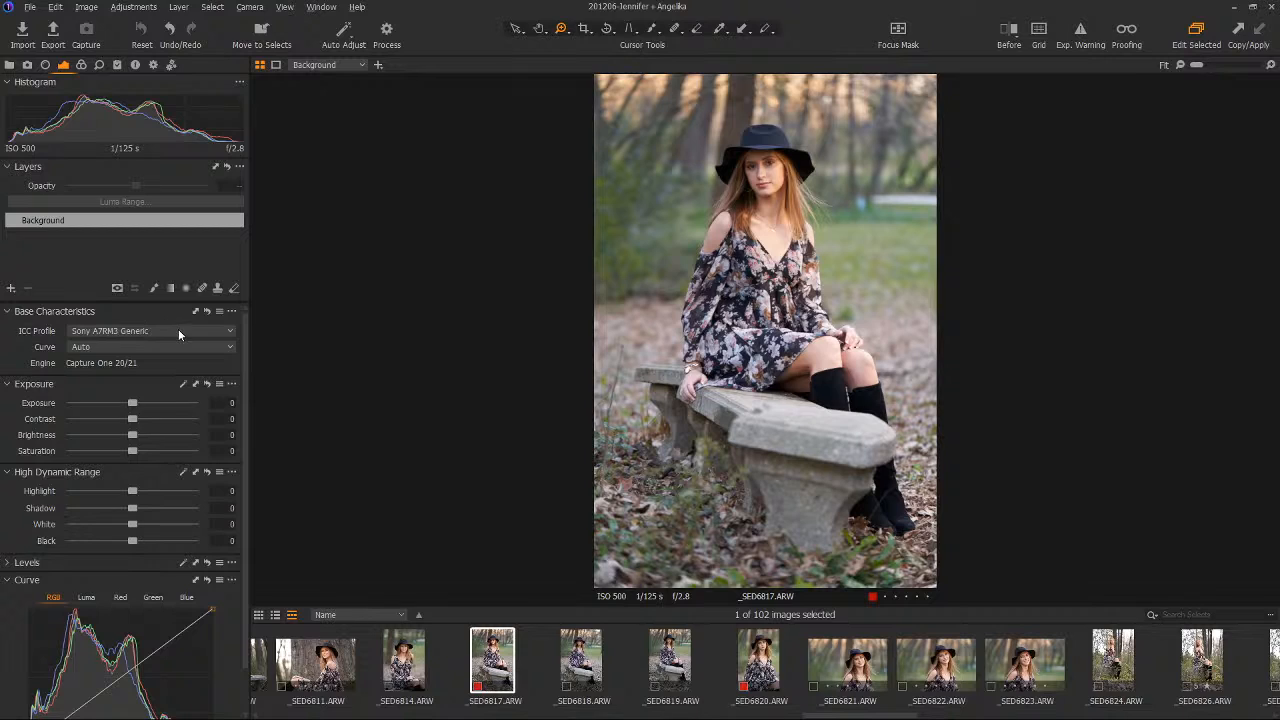
# Set the photo's ICC profile to Sony A7RM3 ProStandard, checking its effect on the face up close.
pyautogui.click(178, 331)
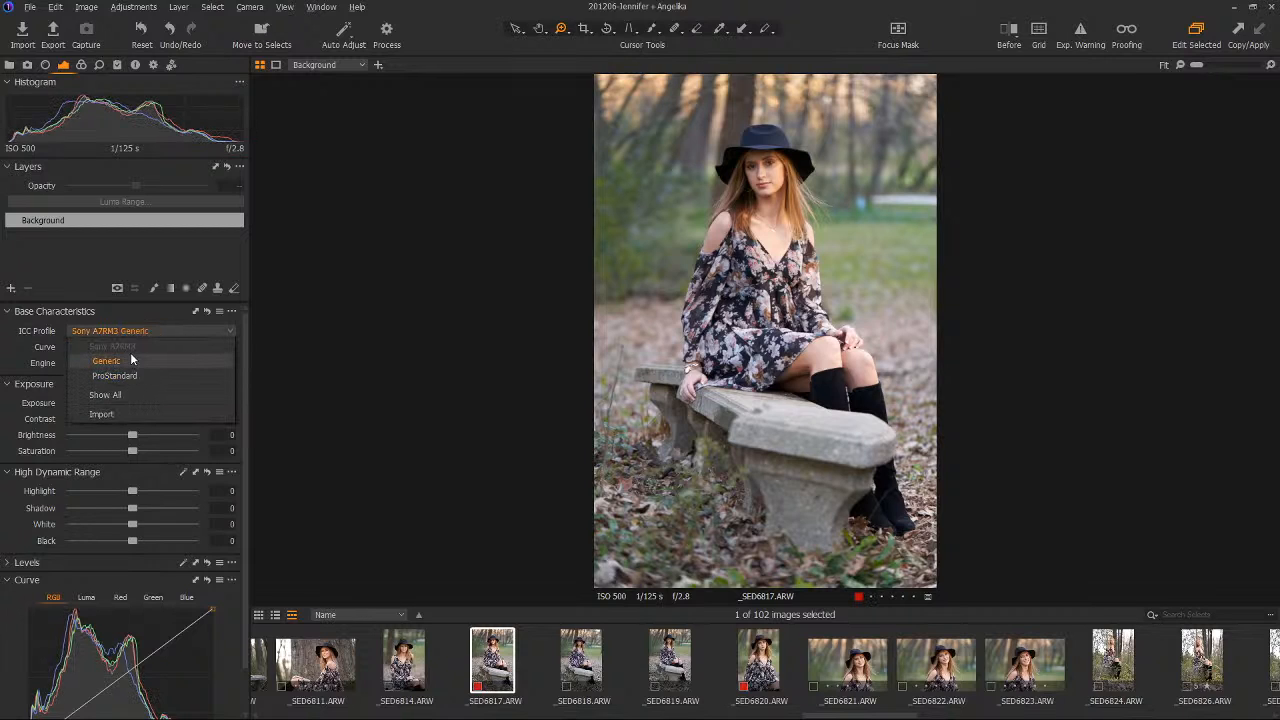
pyautogui.click(763, 145)
pyautogui.click(768, 173)
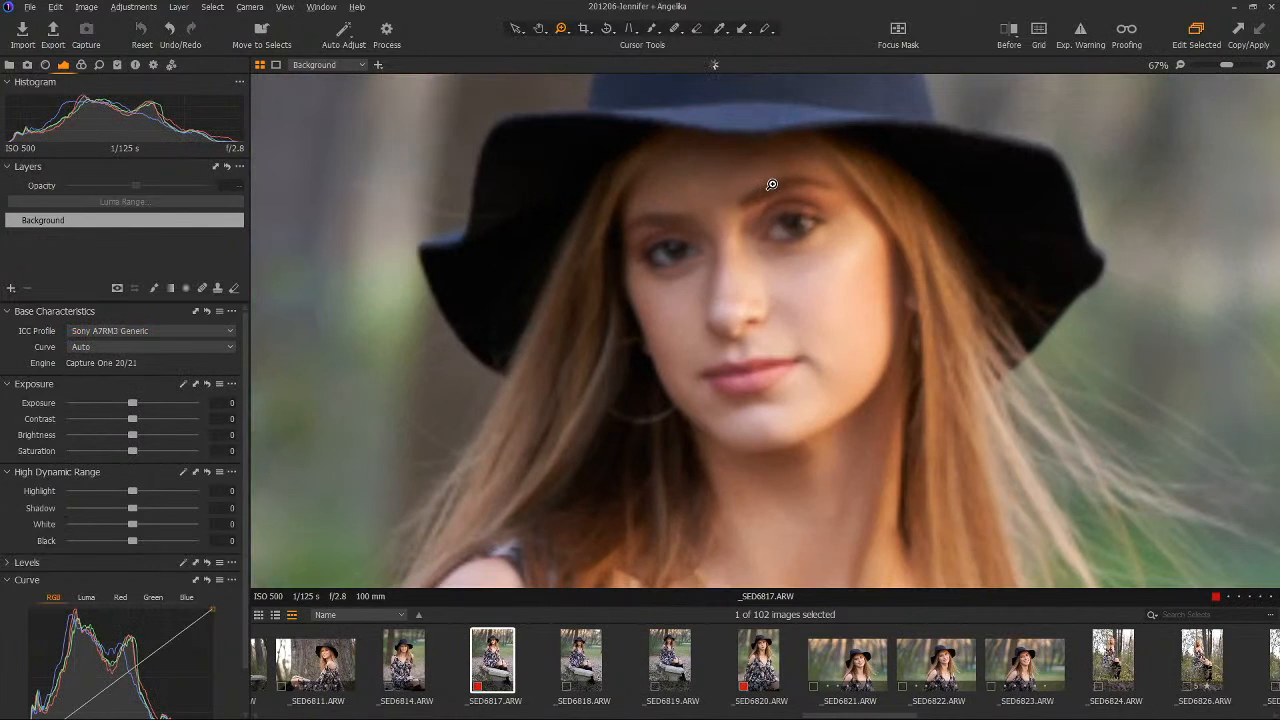
pyautogui.click(228, 330)
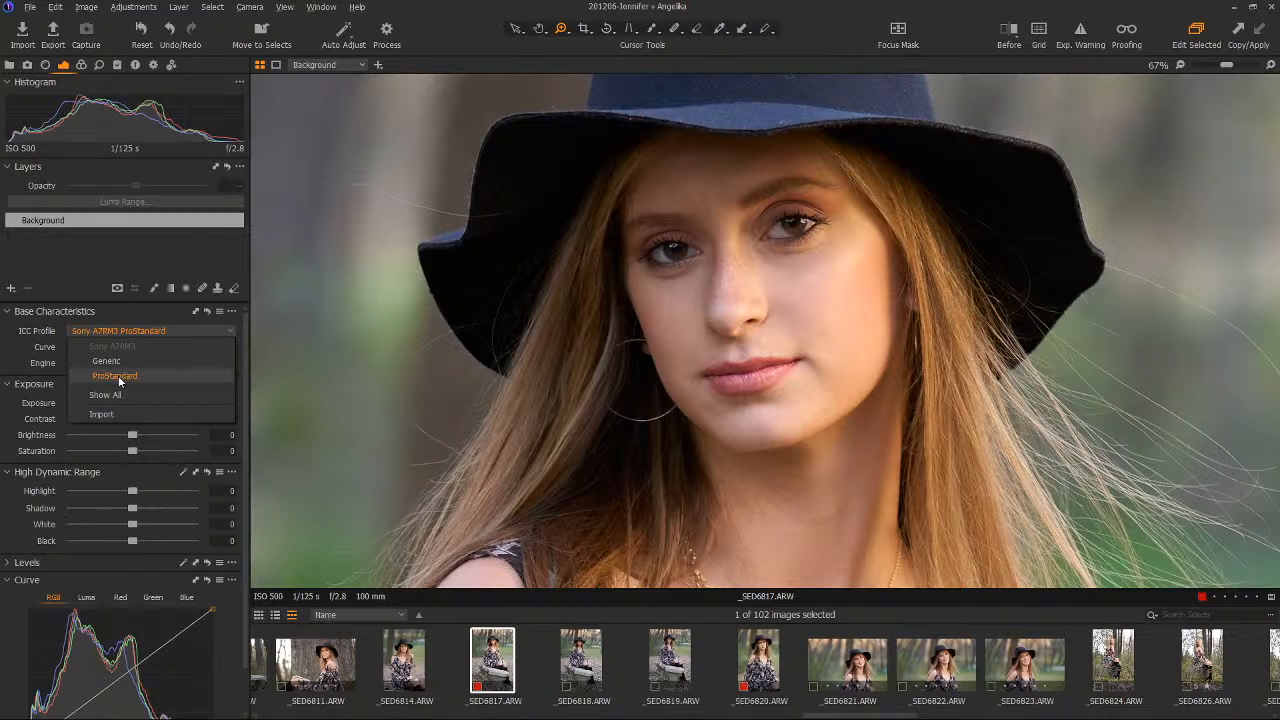
pyautogui.click(118, 375)
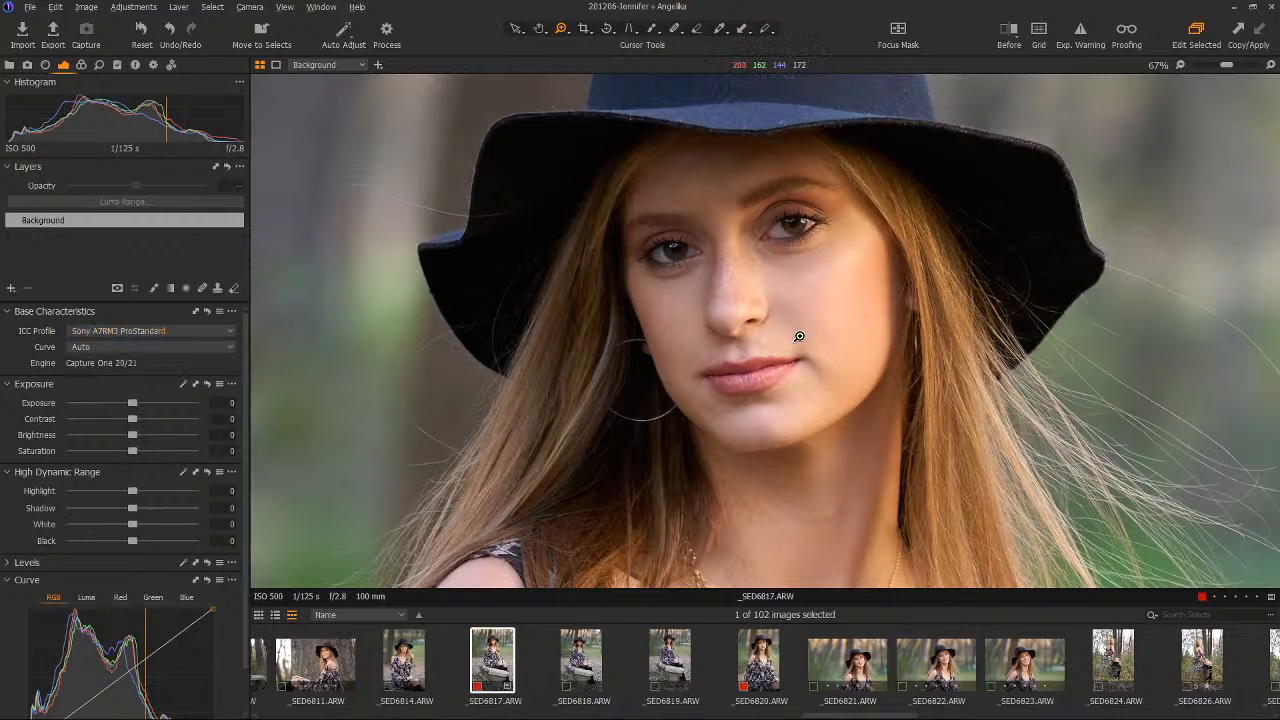
pyautogui.scroll(-3, 790, 335)
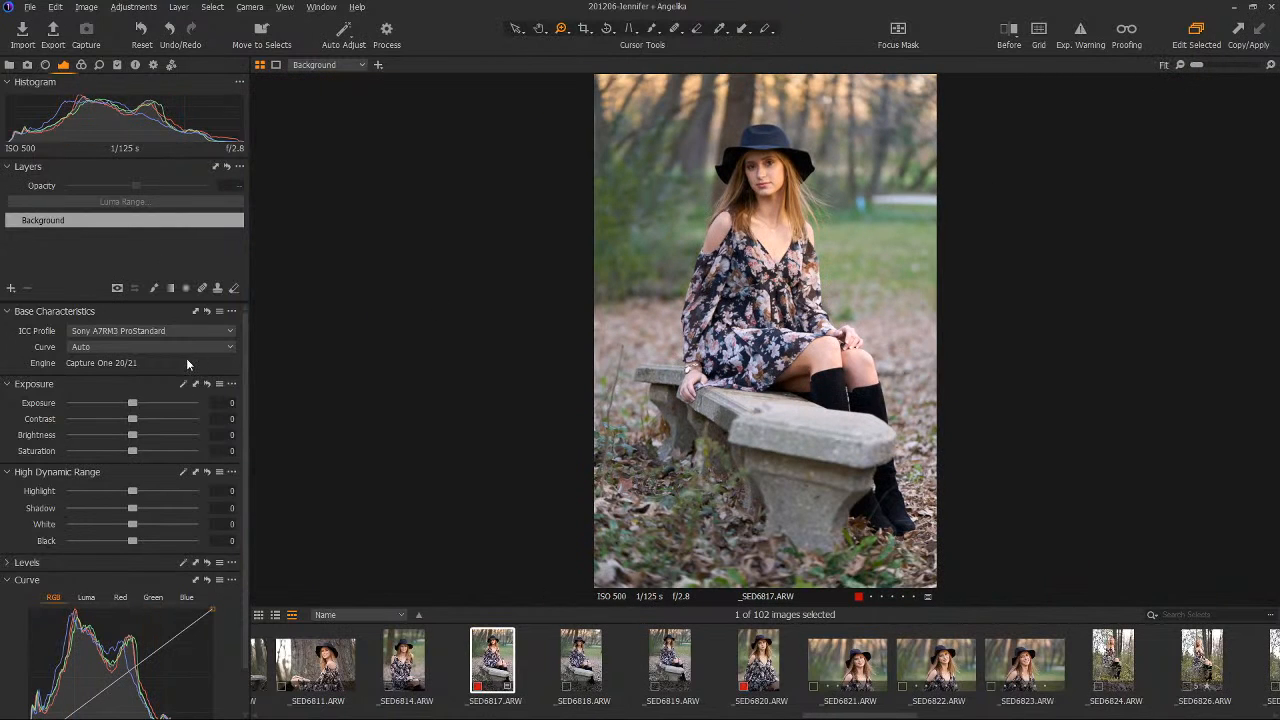
# Show all ICC profiles, preview the Phase One IQ250 profiles including Tungsten, and keep the Sony ProStandard profile.
pyautogui.click(231, 332)
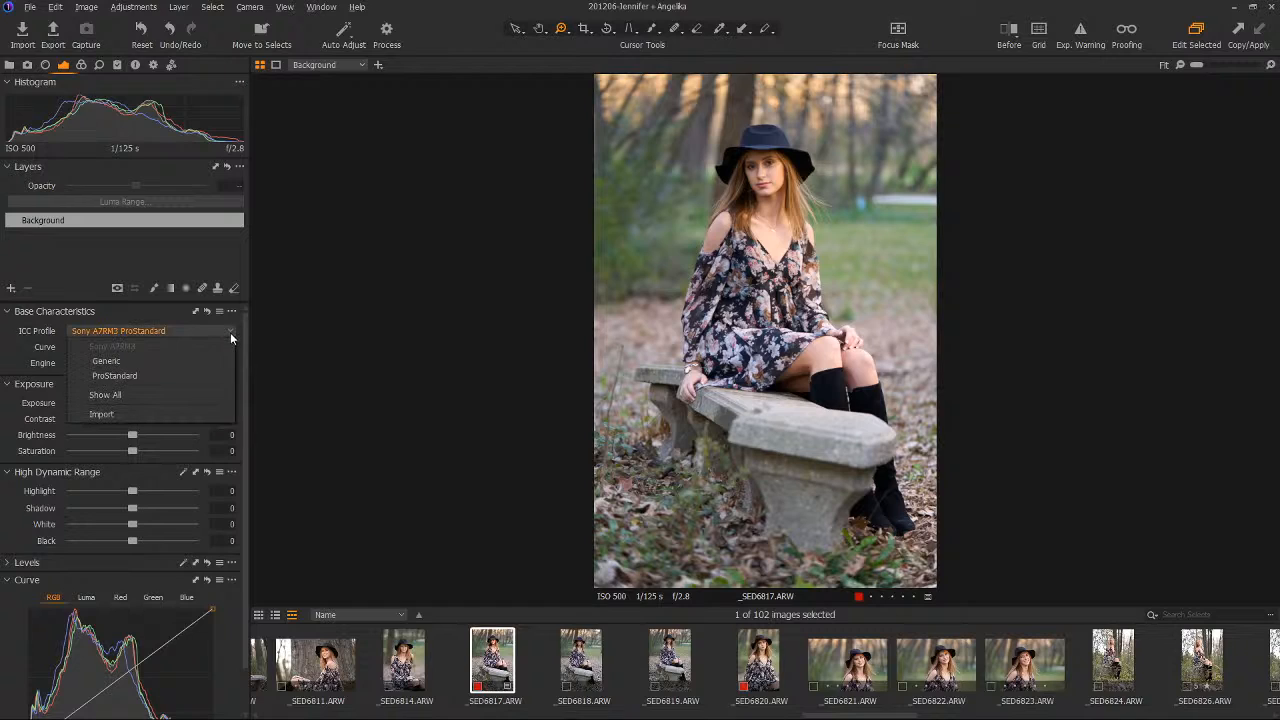
pyautogui.click(105, 394)
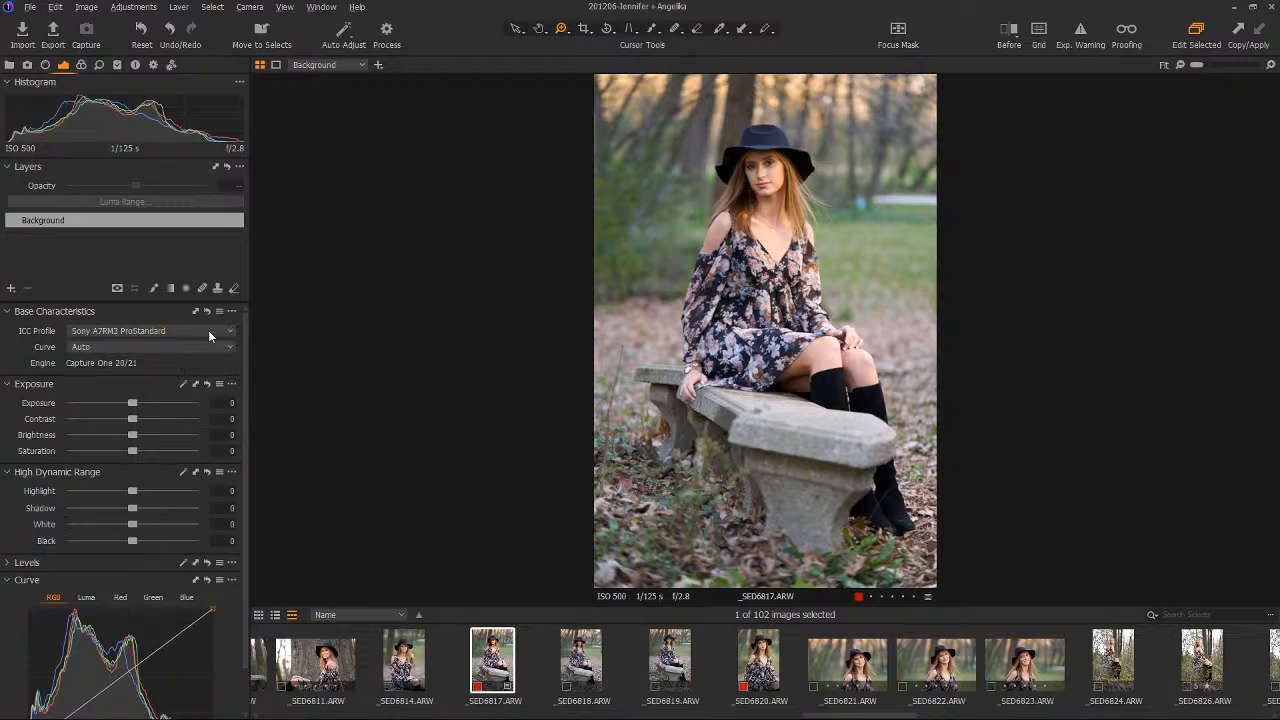
pyautogui.click(210, 330)
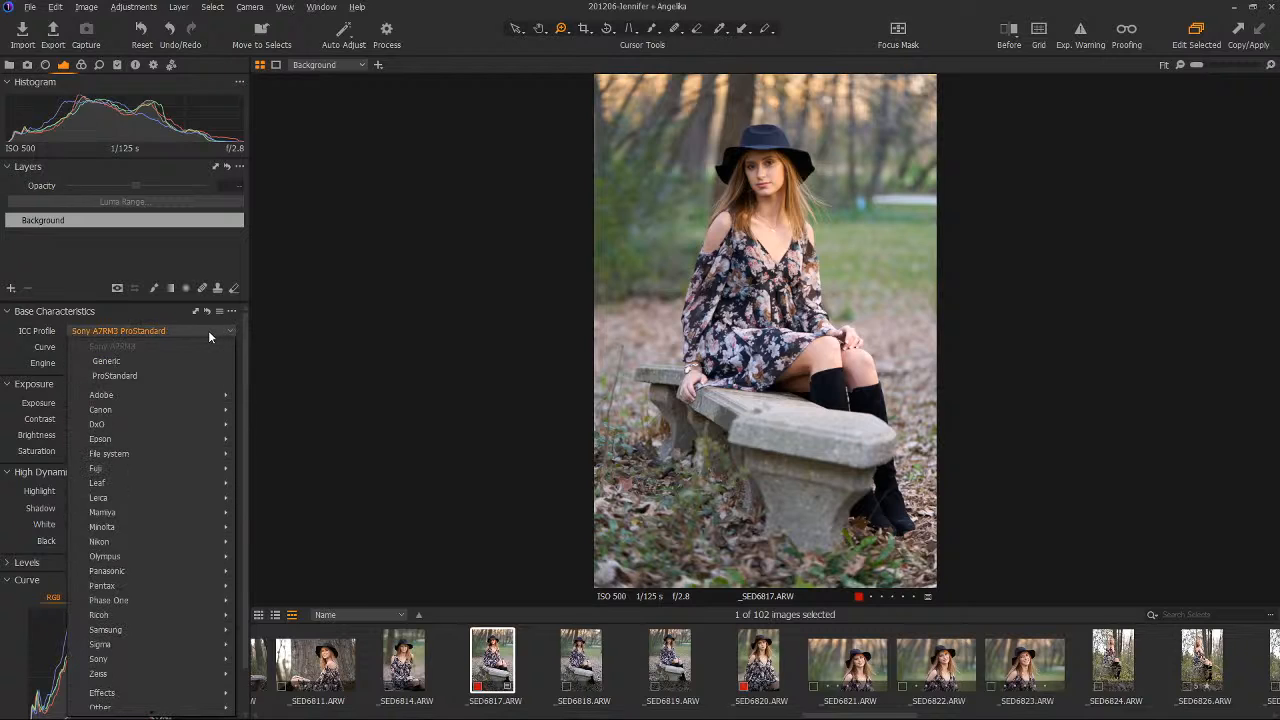
pyautogui.moveTo(162, 598)
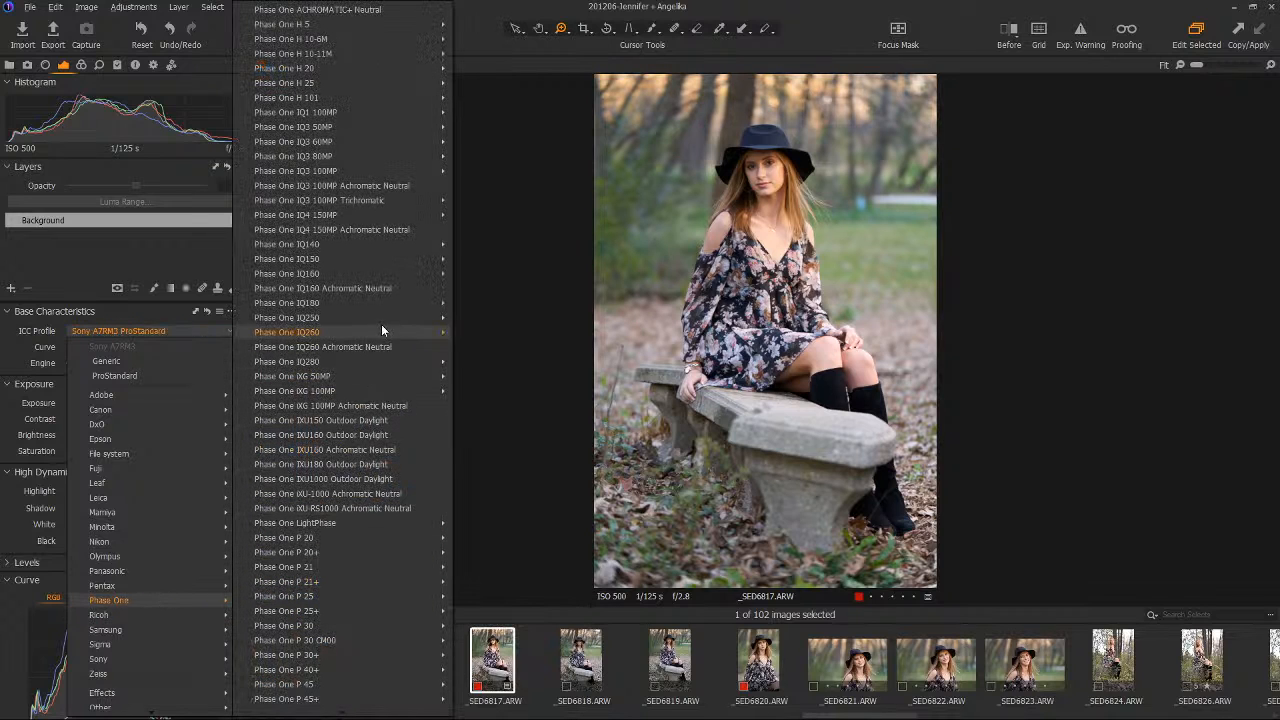
pyautogui.moveTo(389, 324)
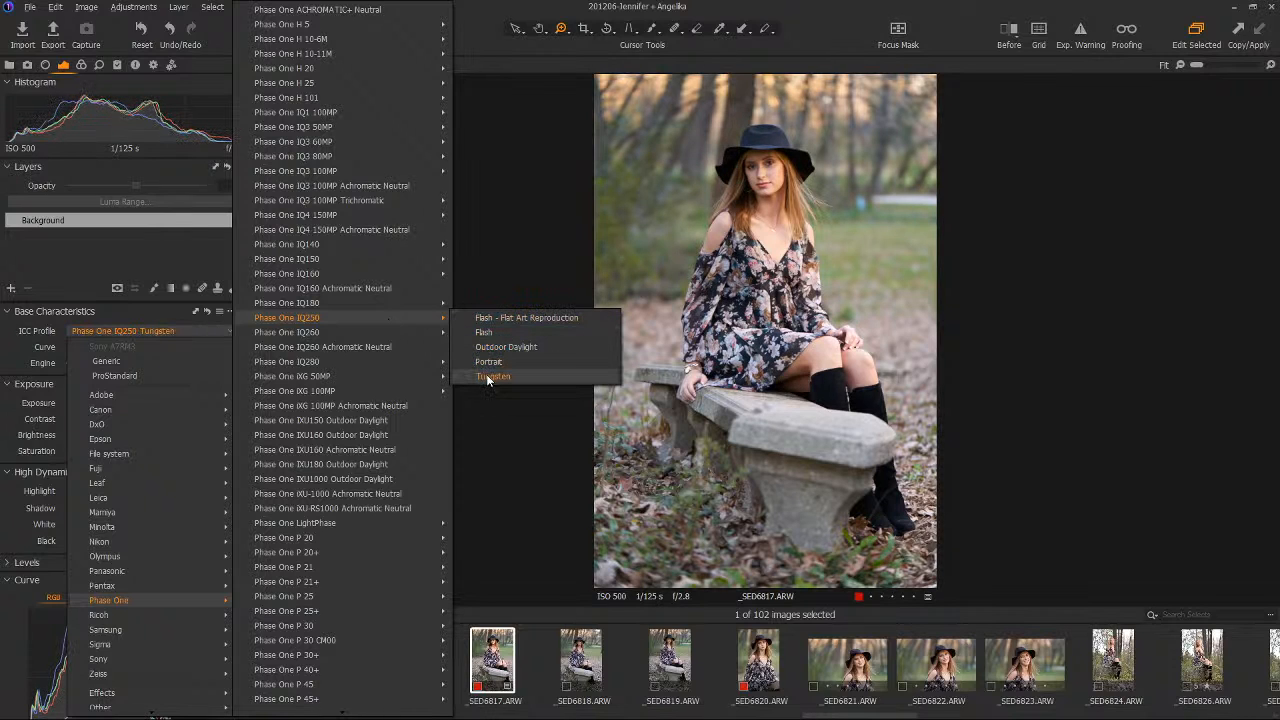
pyautogui.click(162, 375)
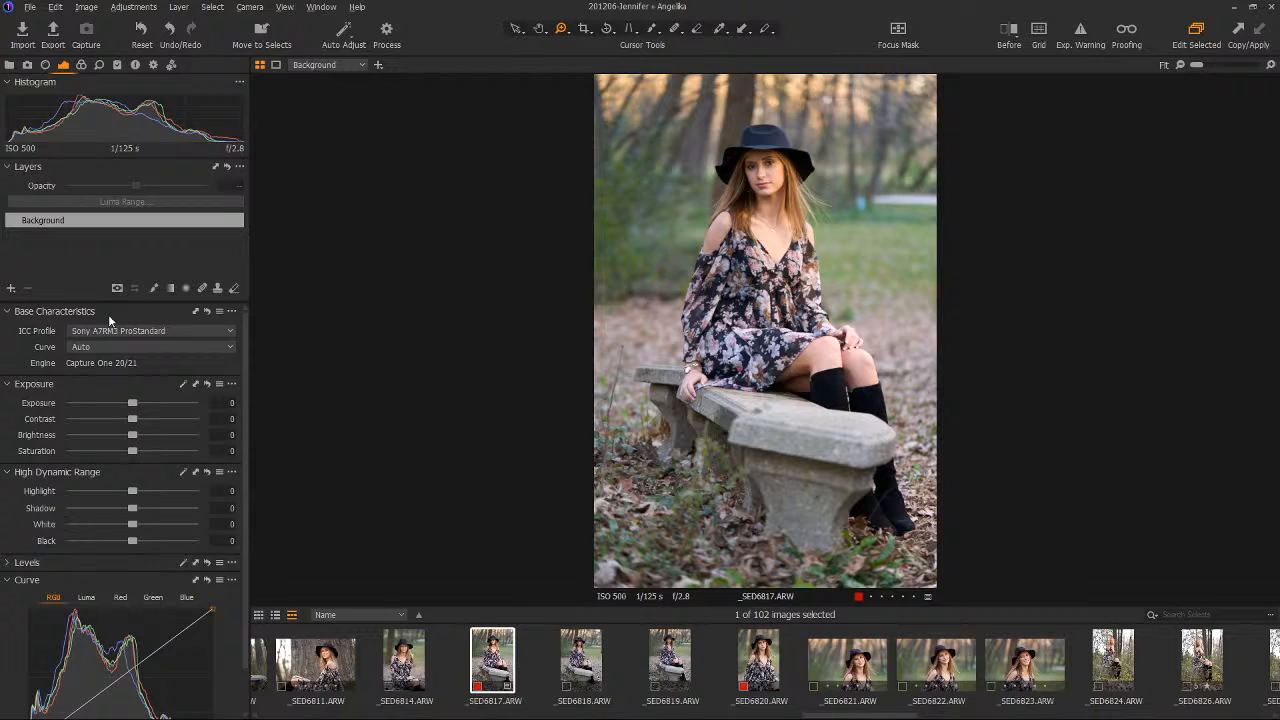
# Add the Dehaze tool to the color tools, directly below Clarity.
pyautogui.click(81, 65)
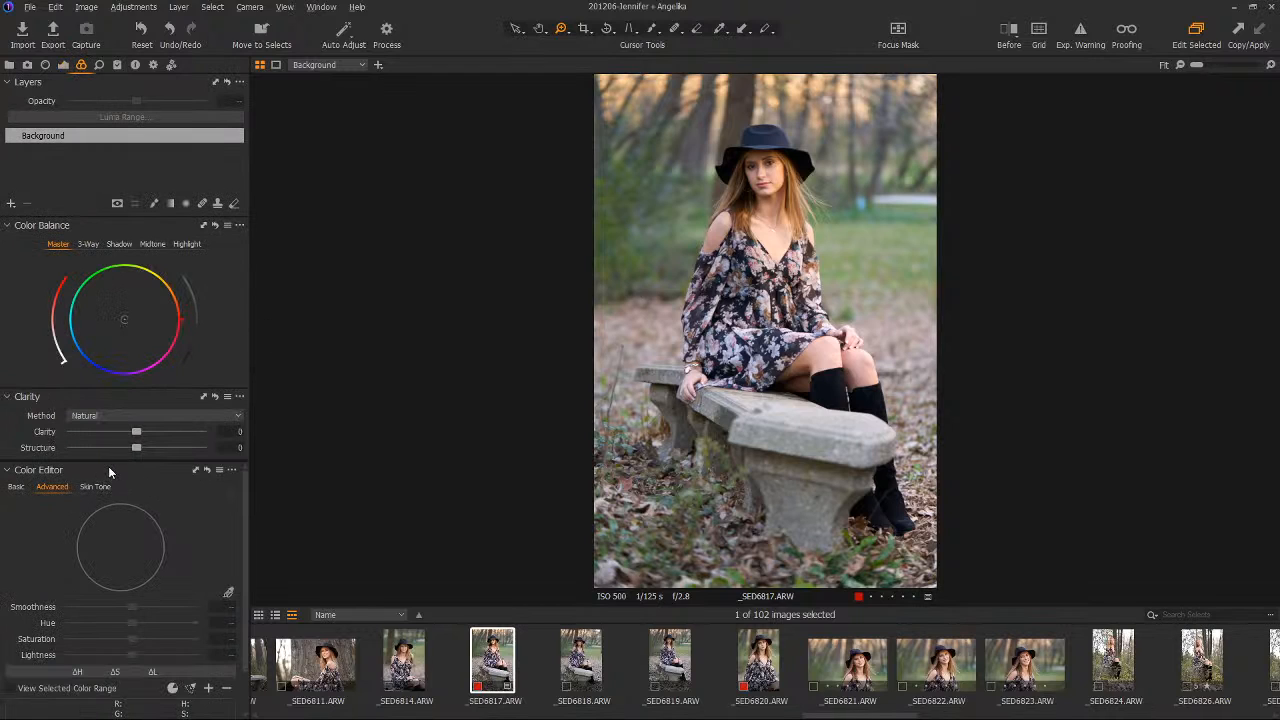
pyautogui.rightClick(125, 393)
pyautogui.moveTo(156, 401)
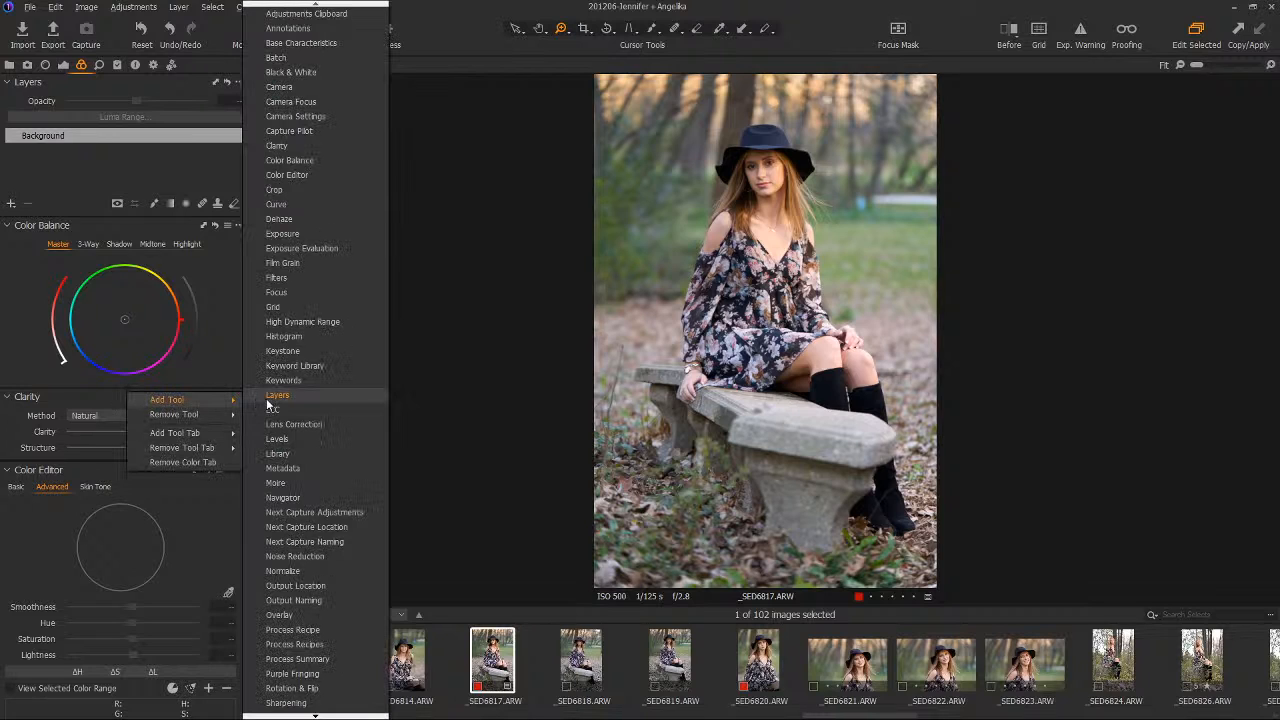
pyautogui.click(307, 220)
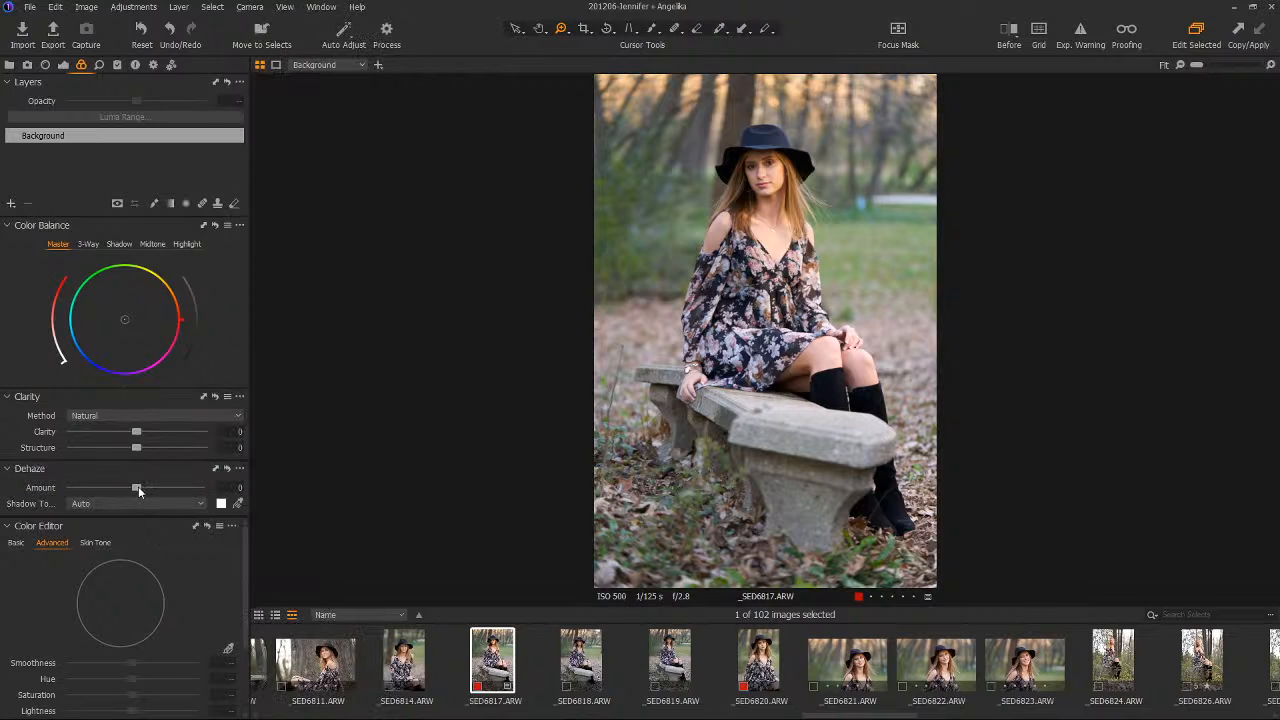
# Recalculate the haze shadow tone for _SED6817.ARW and set its Dehaze amount to 22.
pyautogui.click(240, 469)
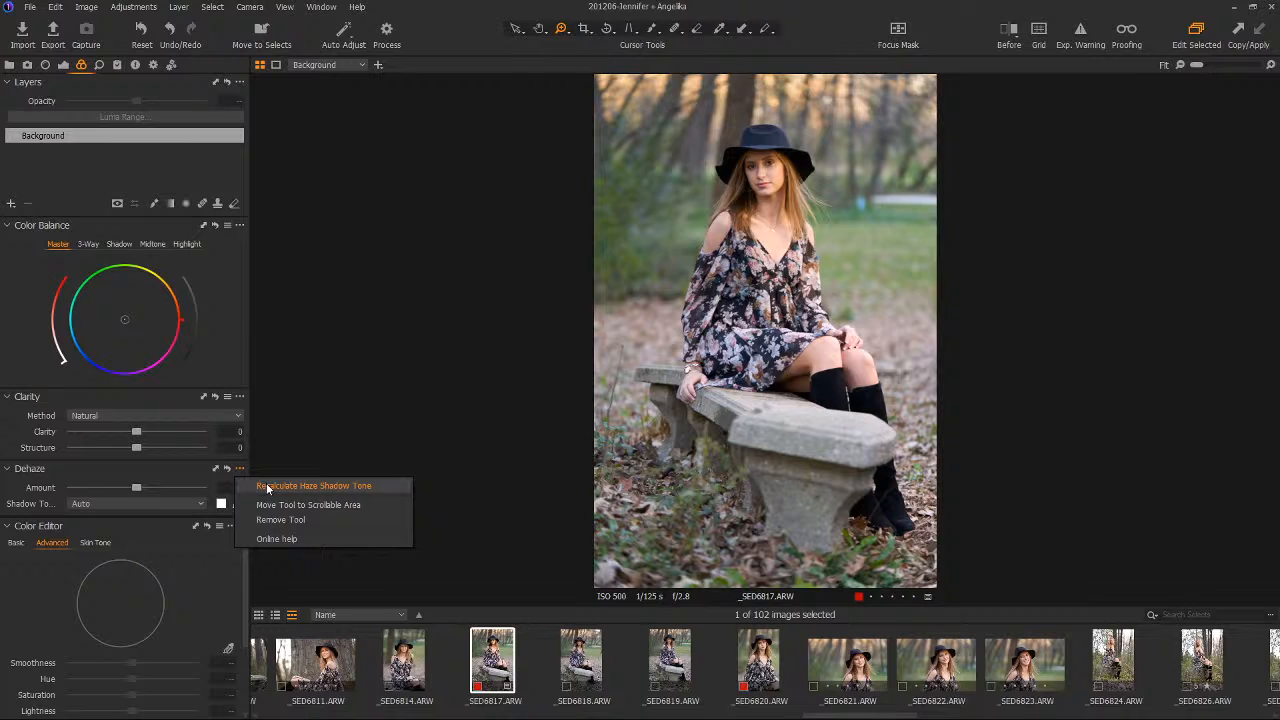
pyautogui.click(267, 487)
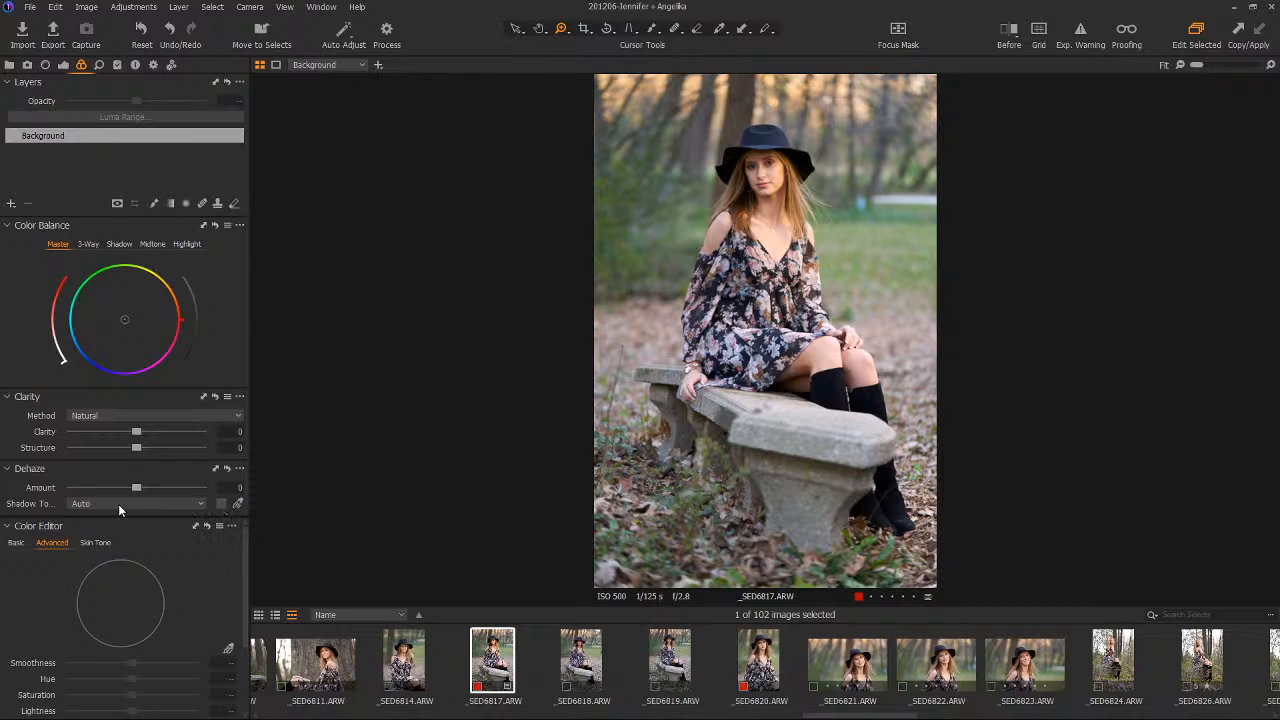
pyautogui.moveTo(136, 488)
pyautogui.mouseDown()
pyautogui.moveTo(110, 483)
pyautogui.moveTo(152, 487)
pyautogui.mouseUp()
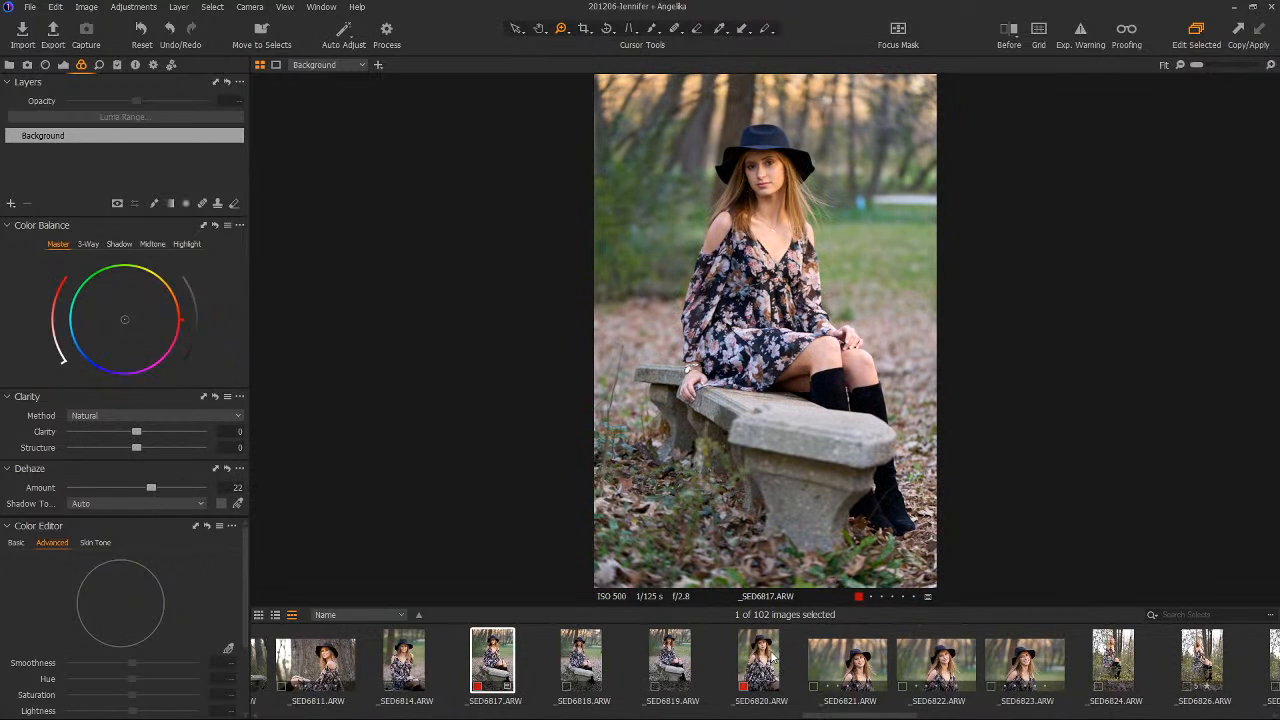
# On photo _SED6847.ARW, set the Dehaze amount to -4 and recalculate the haze shadow tone.
pyautogui.click(775, 657)
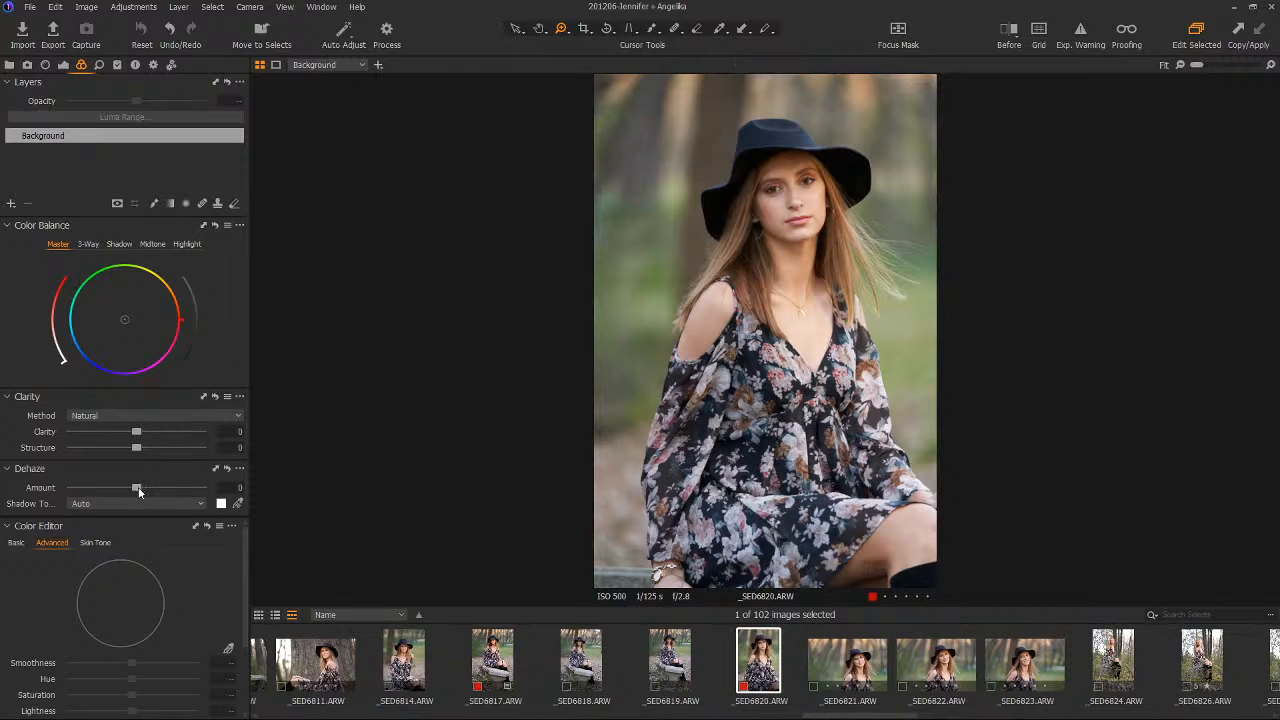
pyautogui.moveTo(848, 716); pyautogui.dragTo(995, 714)
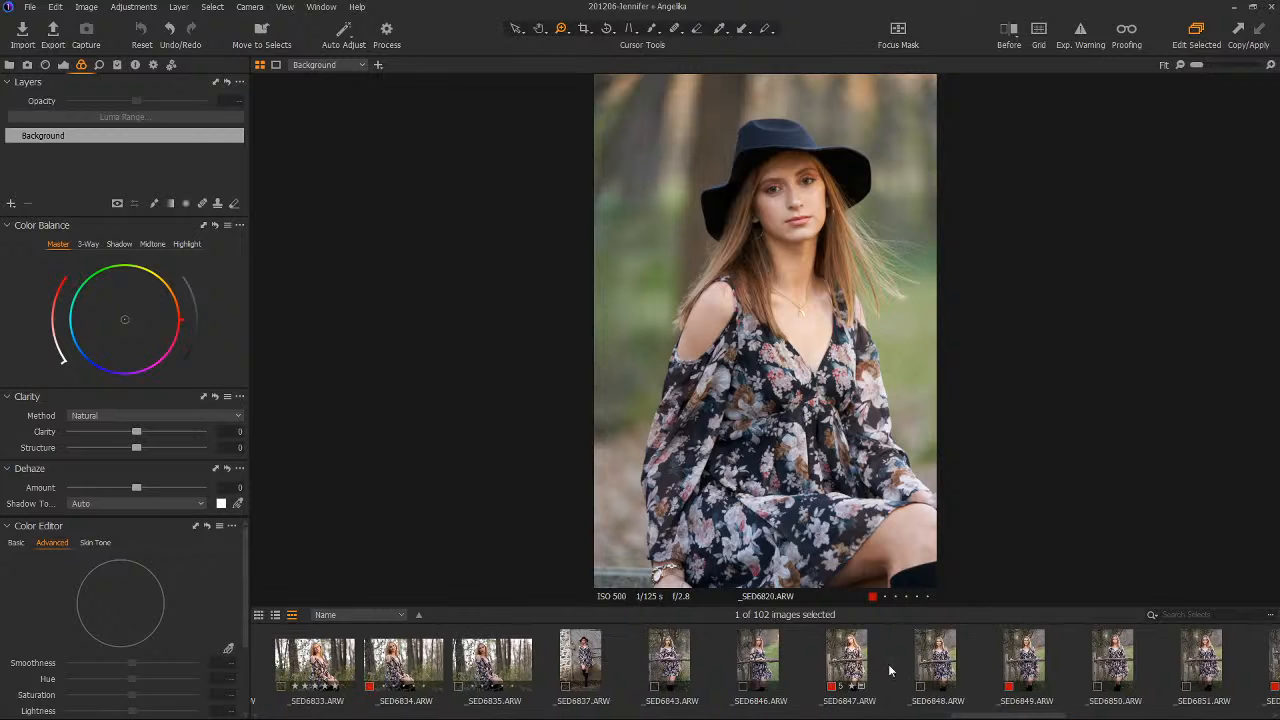
pyautogui.click(858, 652)
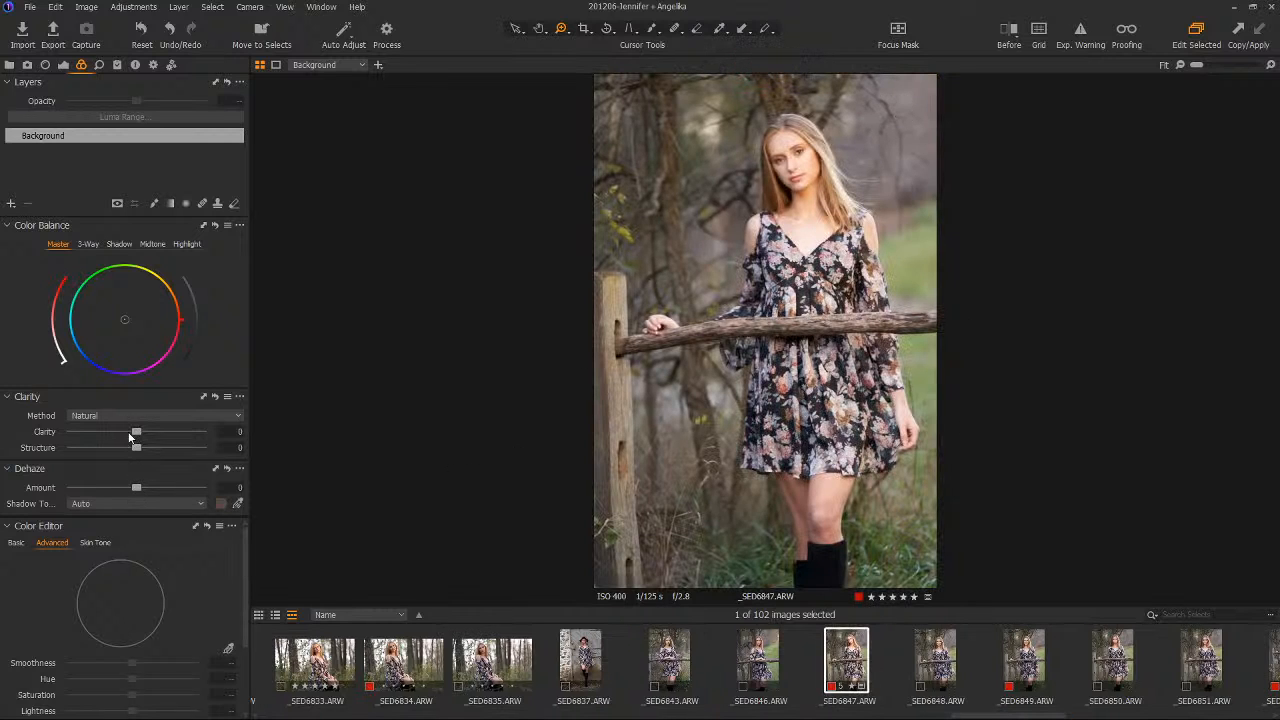
pyautogui.moveTo(136, 491)
pyautogui.mouseDown()
pyautogui.moveTo(120, 489)
pyautogui.moveTo(133, 489)
pyautogui.mouseUp()
pyautogui.click(241, 469)
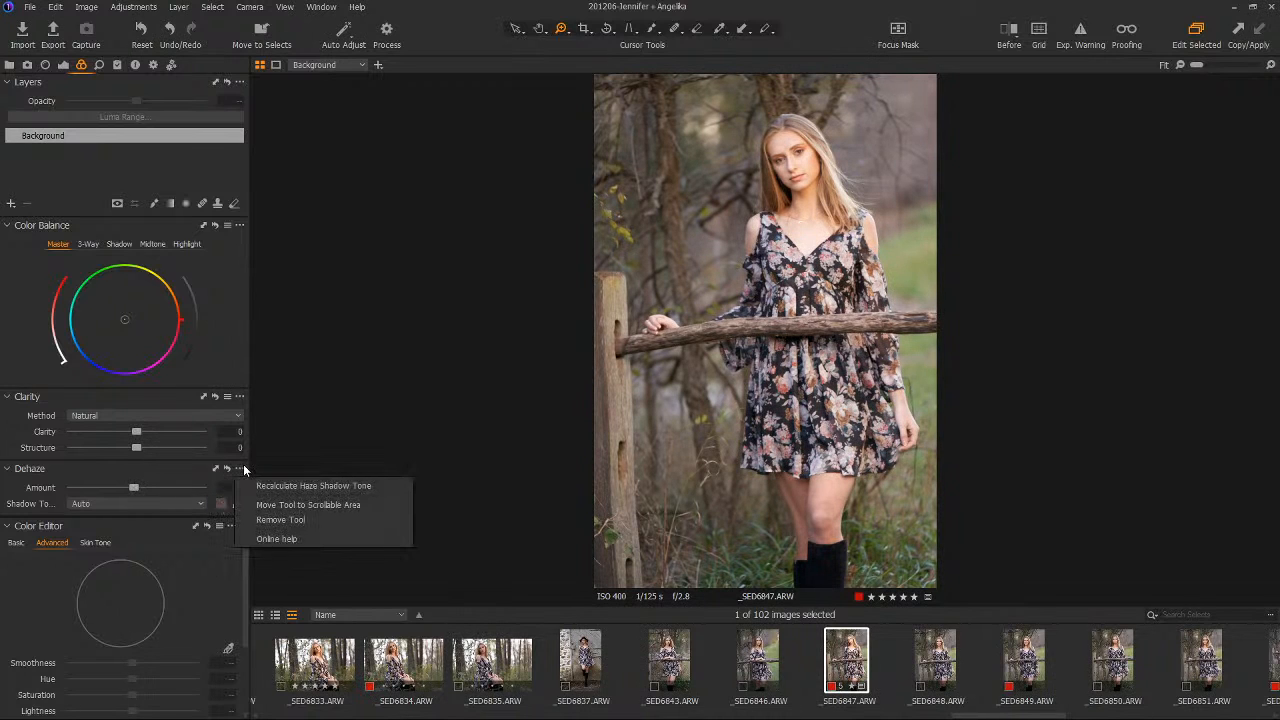
pyautogui.click(251, 489)
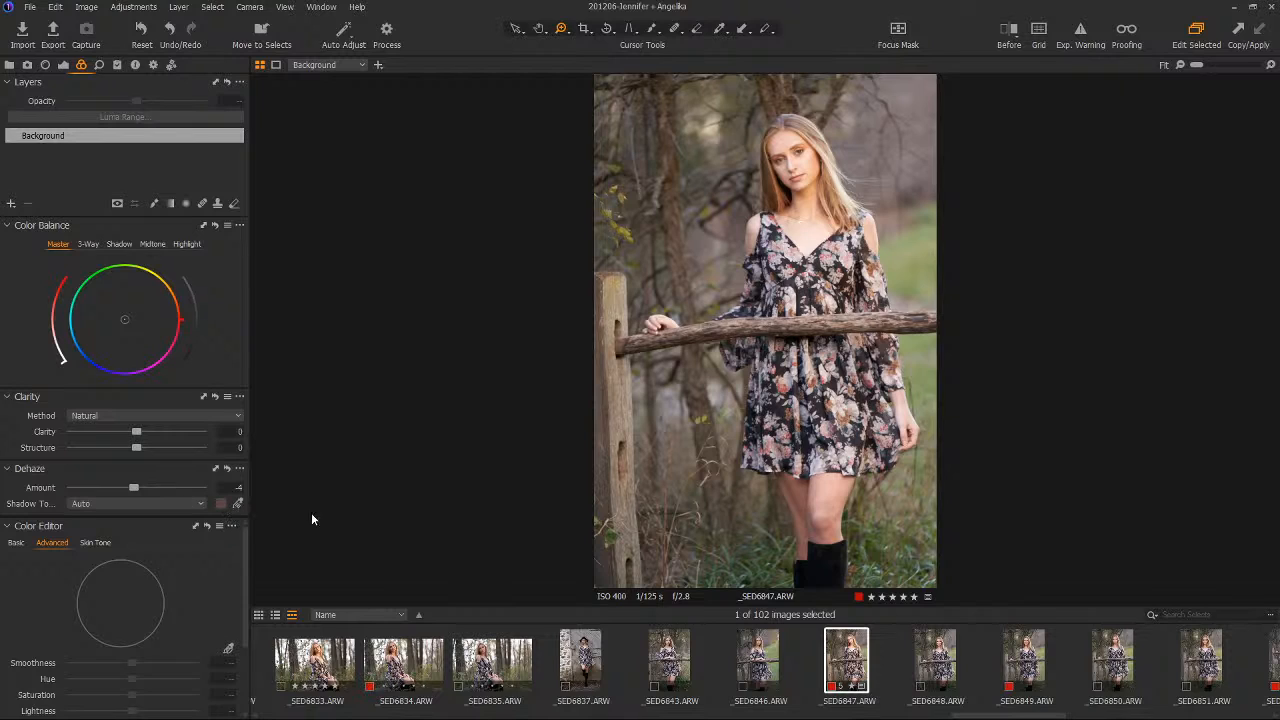
# Pick the haze shadow tone manually from the wooded background beside the dress, and review the available color picker tools.
pyautogui.click(238, 503)
pyautogui.click(695, 413)
pyautogui.click(728, 32)
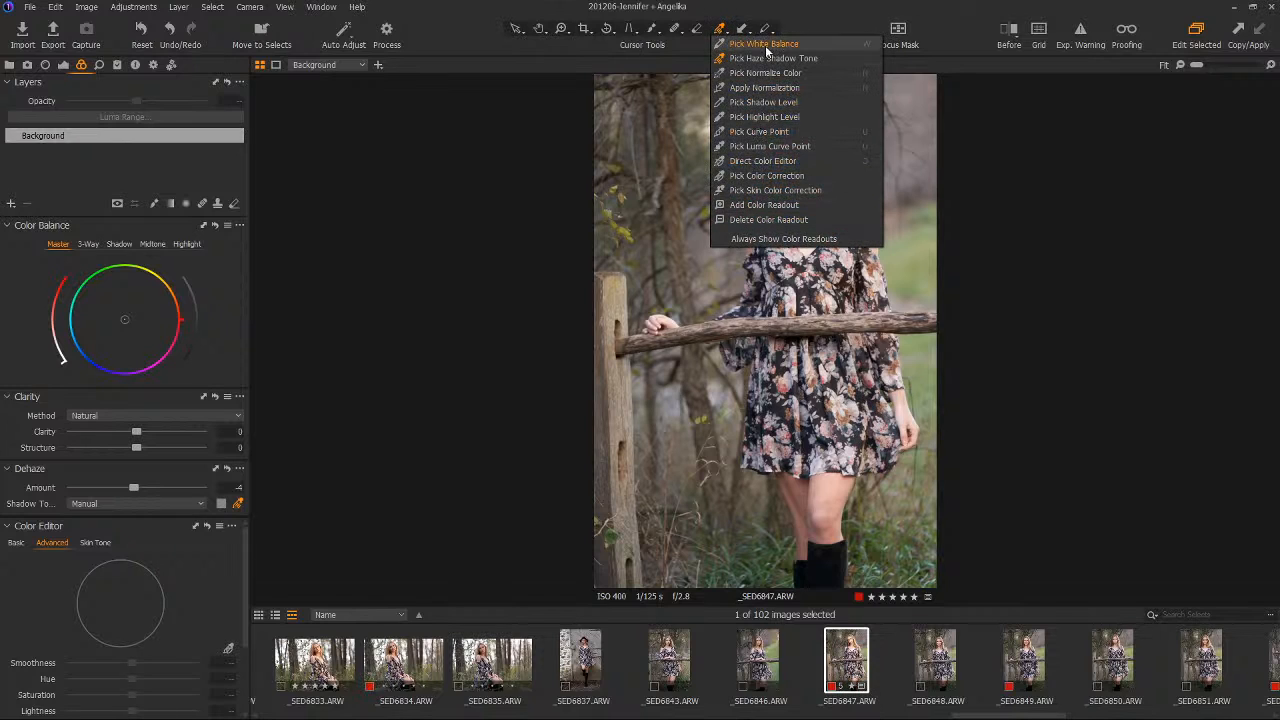
pyautogui.click(800, 17)
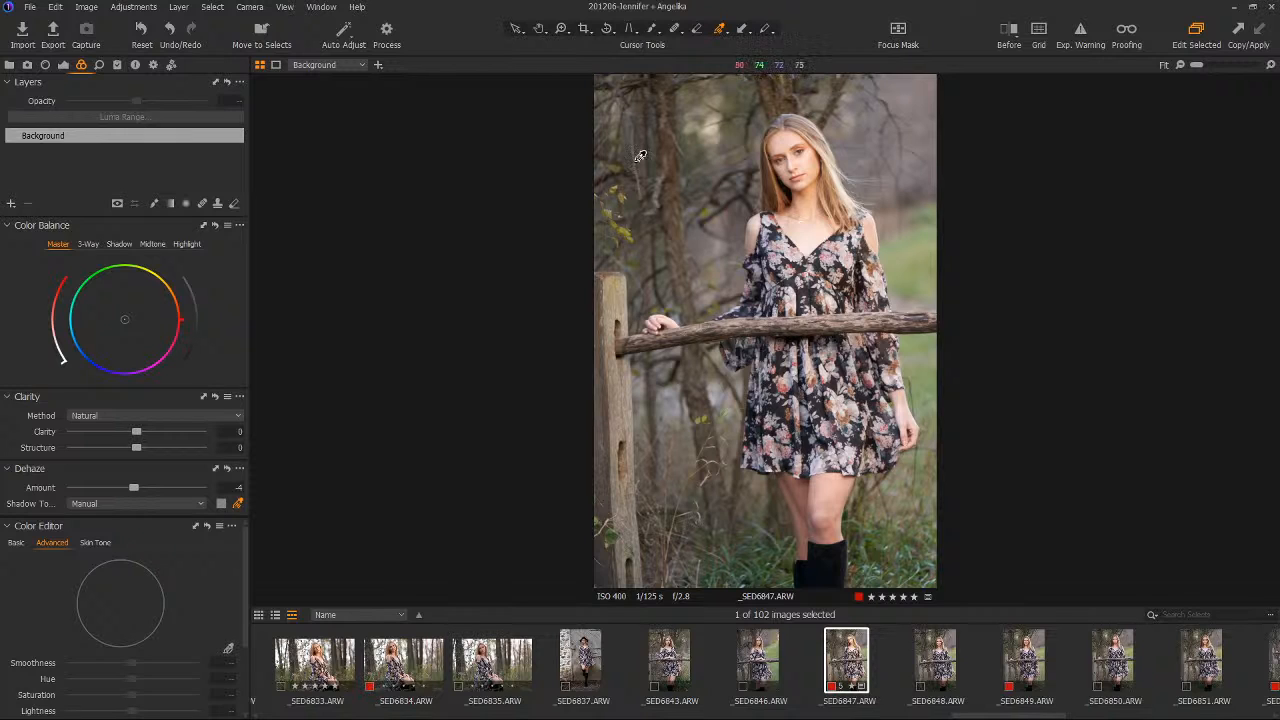
# Try Dehaze amounts of 26 and 53 on the fence portrait, reset the value, and set it to 35.
pyautogui.moveTo(132, 487)
pyautogui.mouseDown()
pyautogui.moveTo(114, 487)
pyautogui.moveTo(155, 487)
pyautogui.mouseUp()
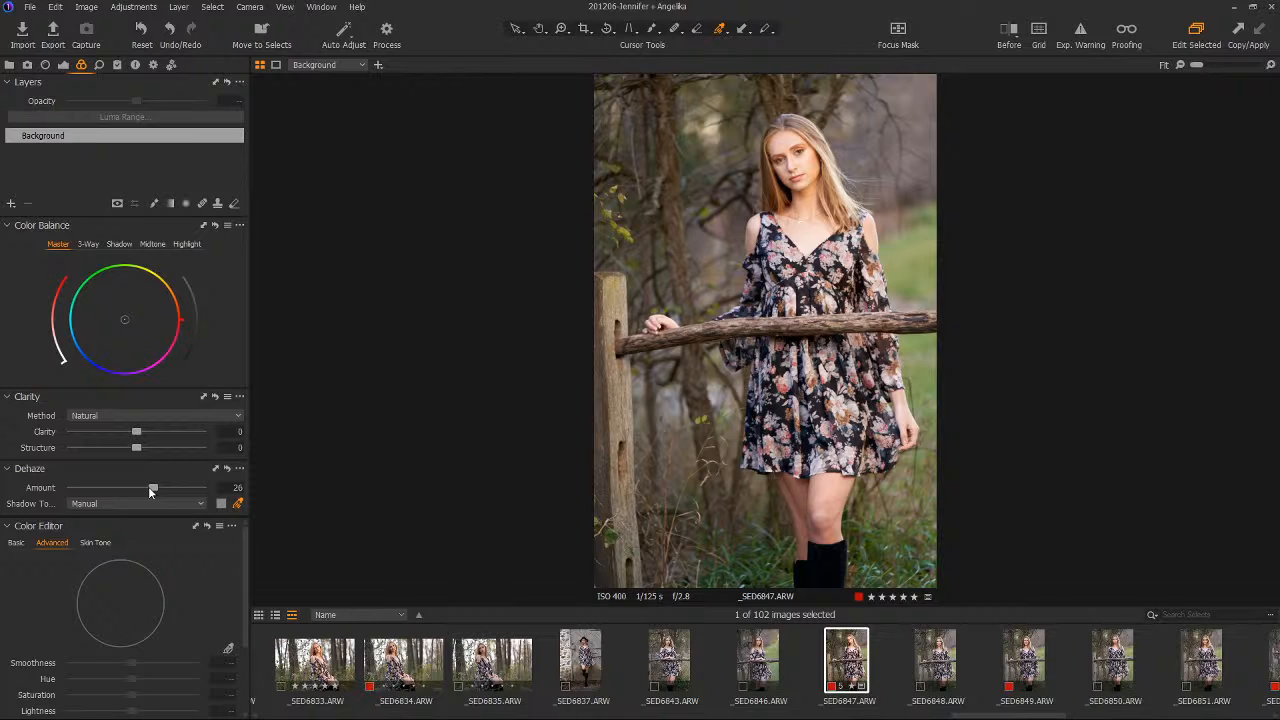
pyautogui.moveTo(153, 487); pyautogui.dragTo(171, 486)
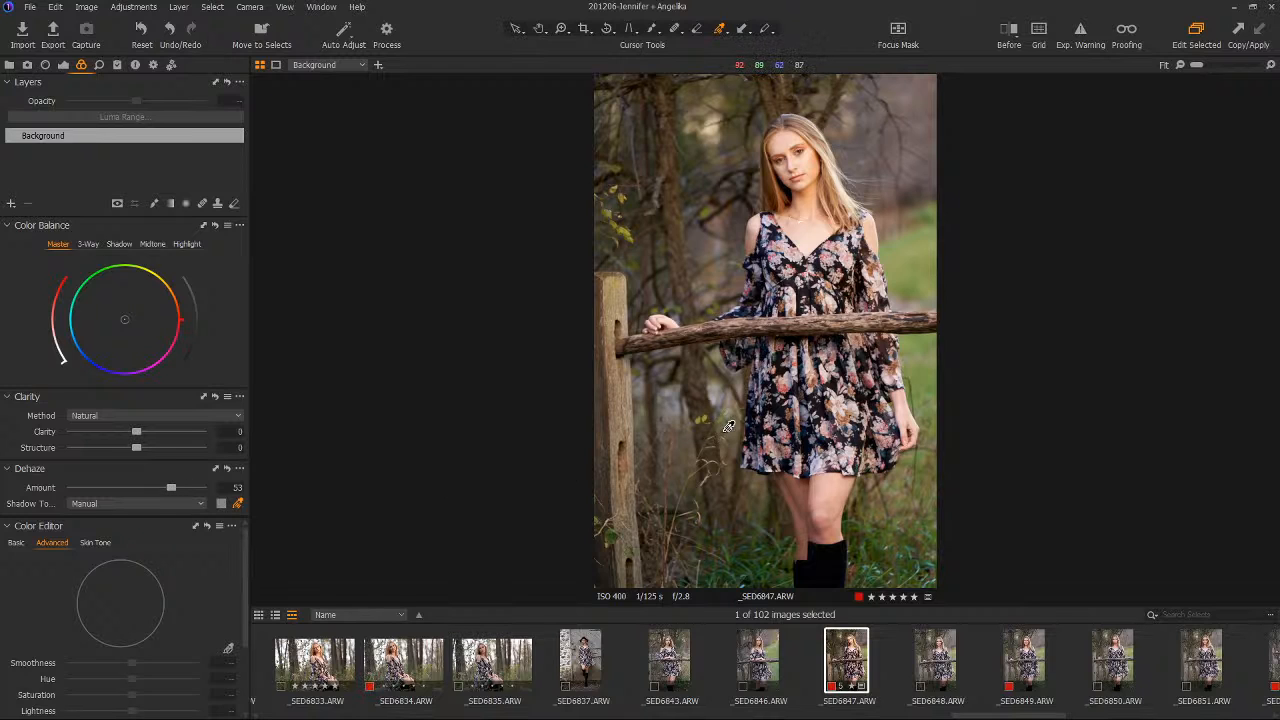
pyautogui.doubleClick(172, 487)
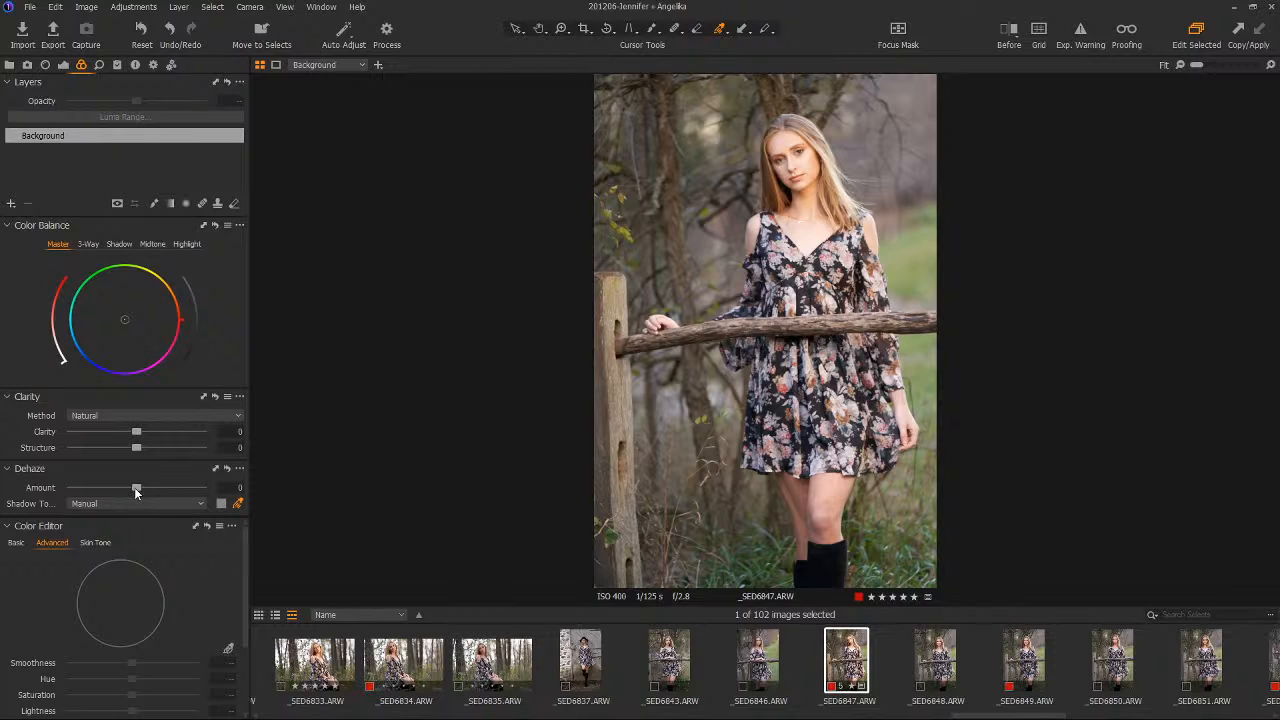
pyautogui.moveTo(143, 487); pyautogui.dragTo(159, 487)
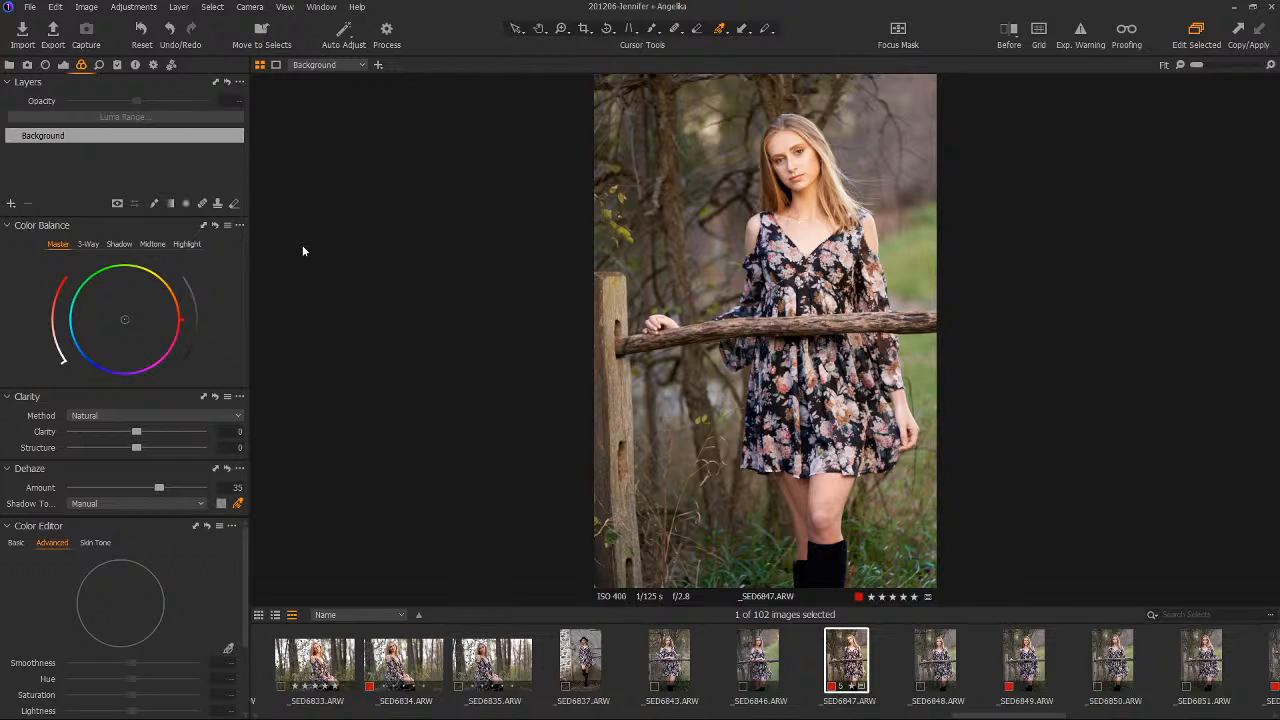
# Open the second Selects favorite in the library and slide the before/after split on _SED6787.ARW to show only the After version.
pyautogui.click(9, 64)
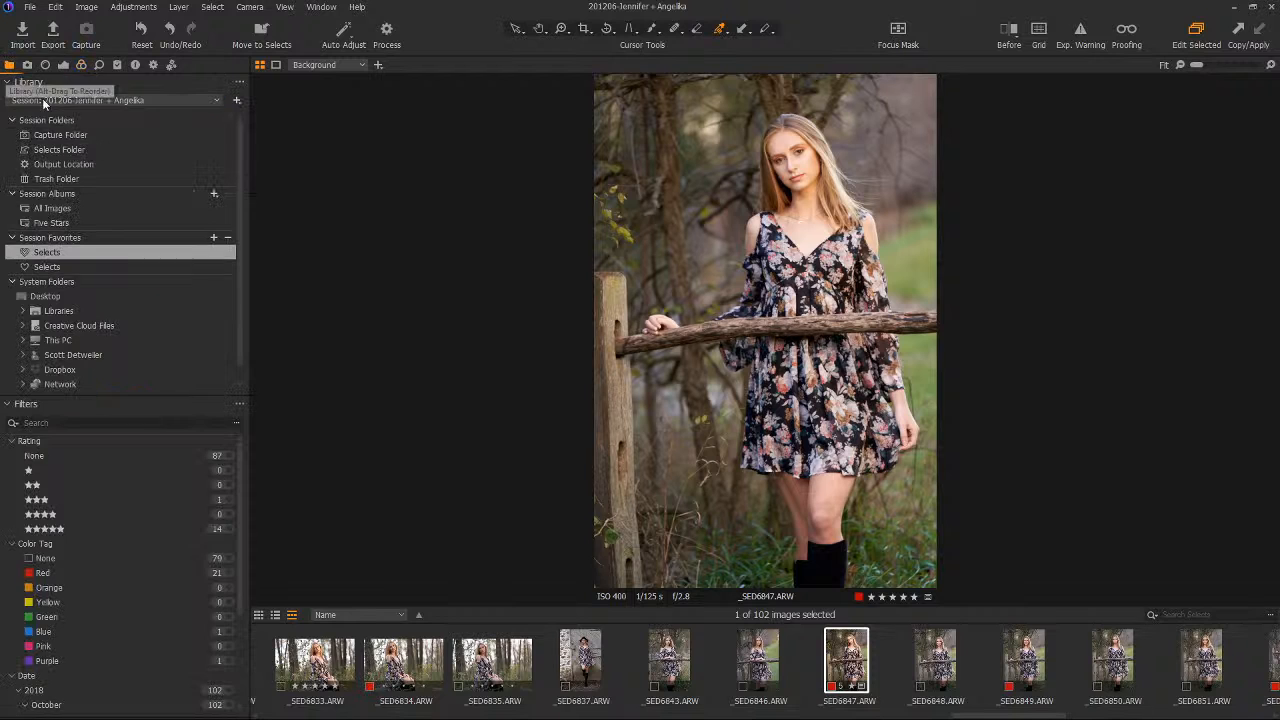
pyautogui.click(70, 268)
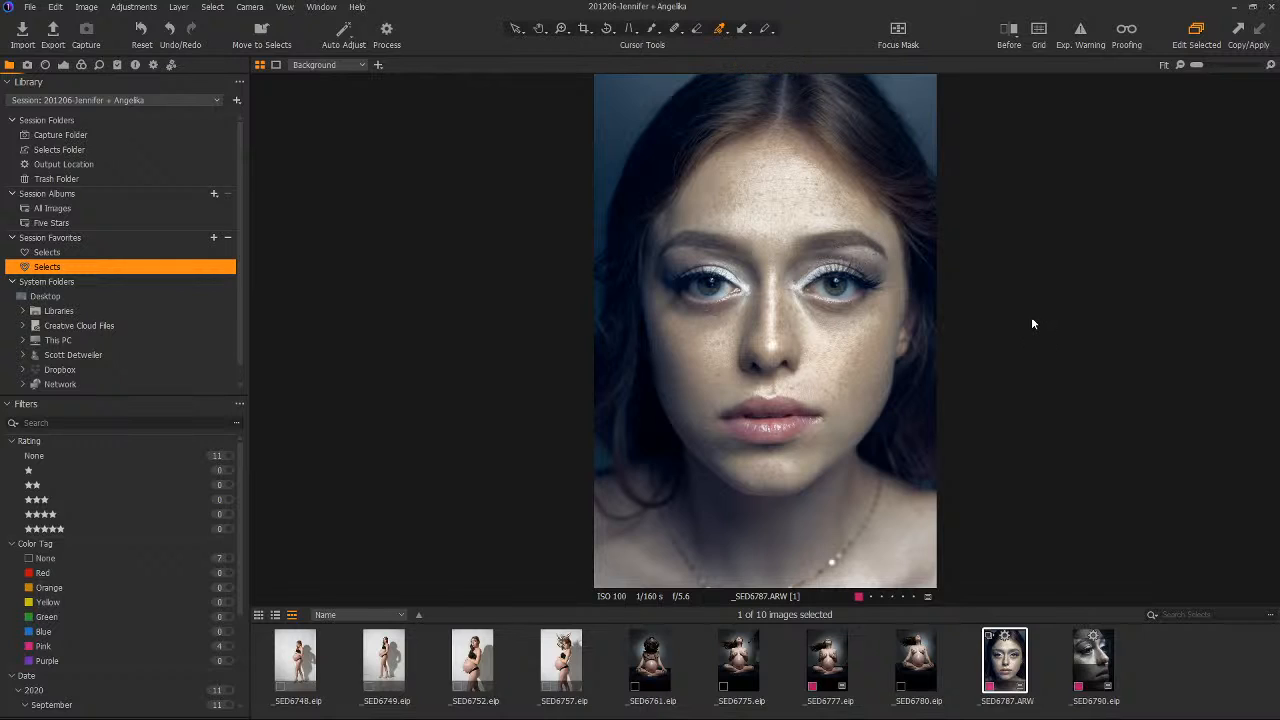
pyautogui.press('y')
pyautogui.moveTo(765, 330); pyautogui.dragTo(566, 314)
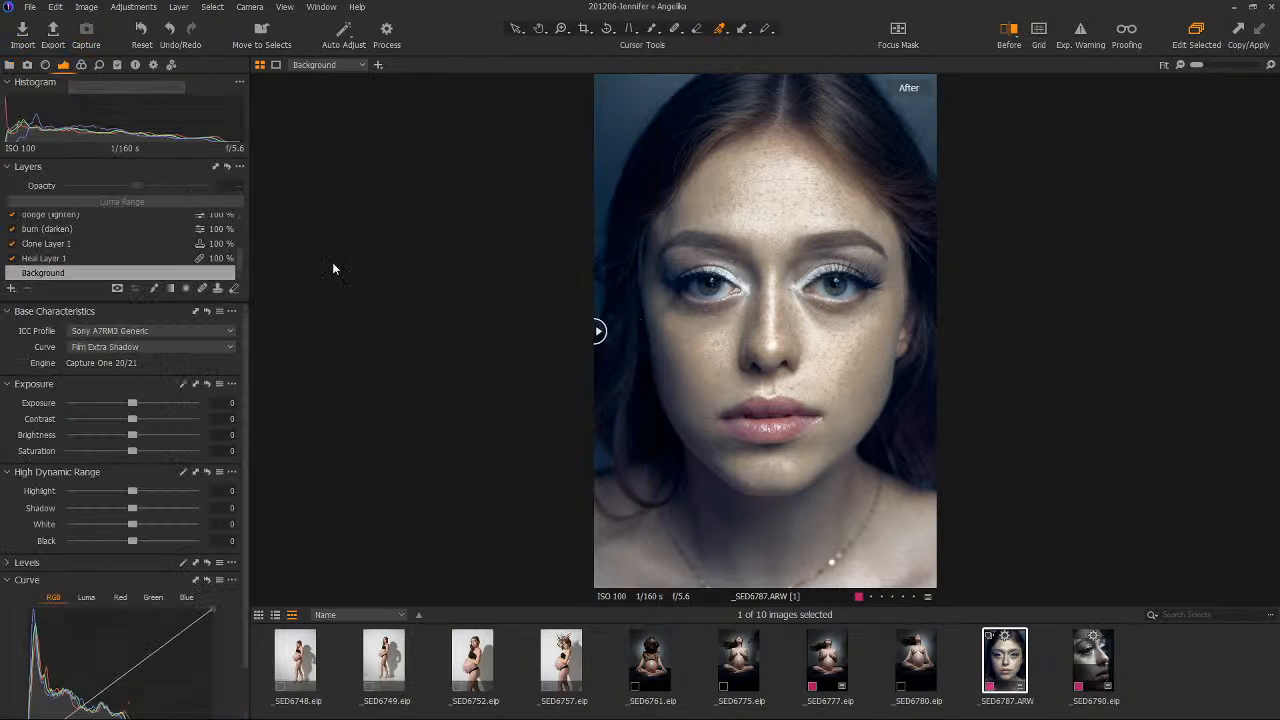
# Select the dodge (lighten) layer of _SED6787.ARW, inspect its grayscale mask over the face, and hide the mask again.
pyautogui.click(63, 64)
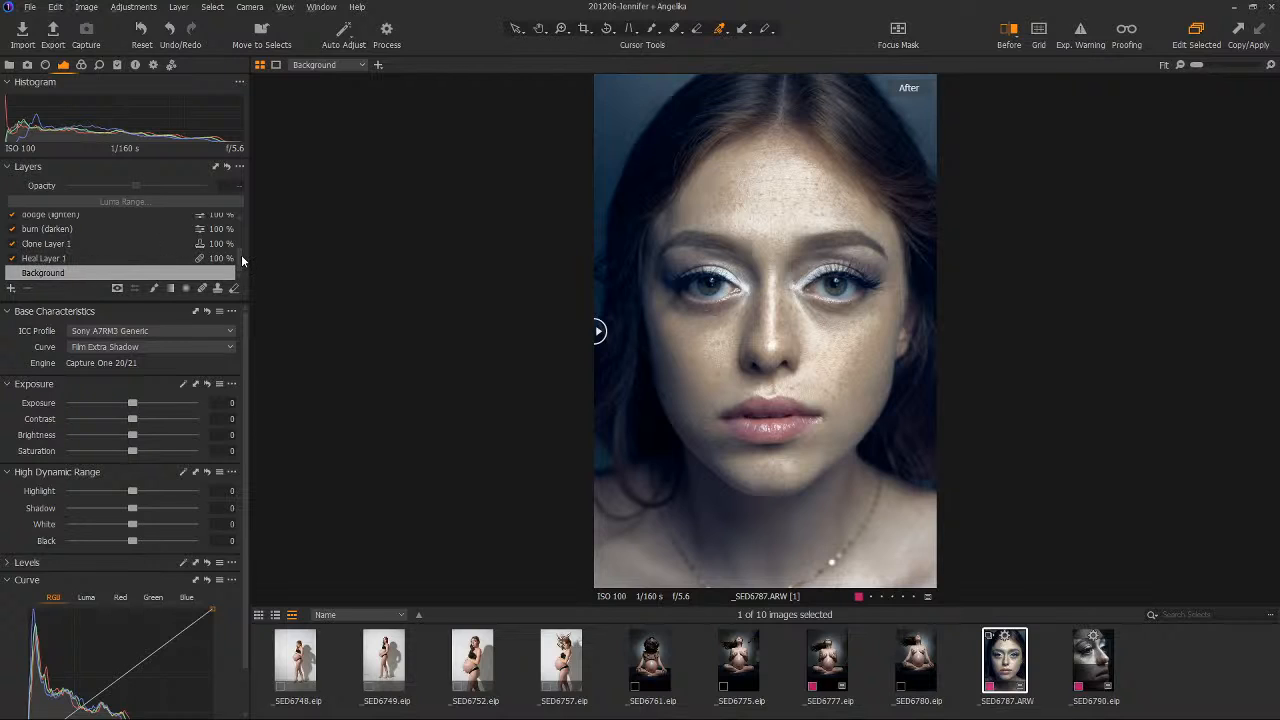
pyautogui.scroll(3, 241, 254)
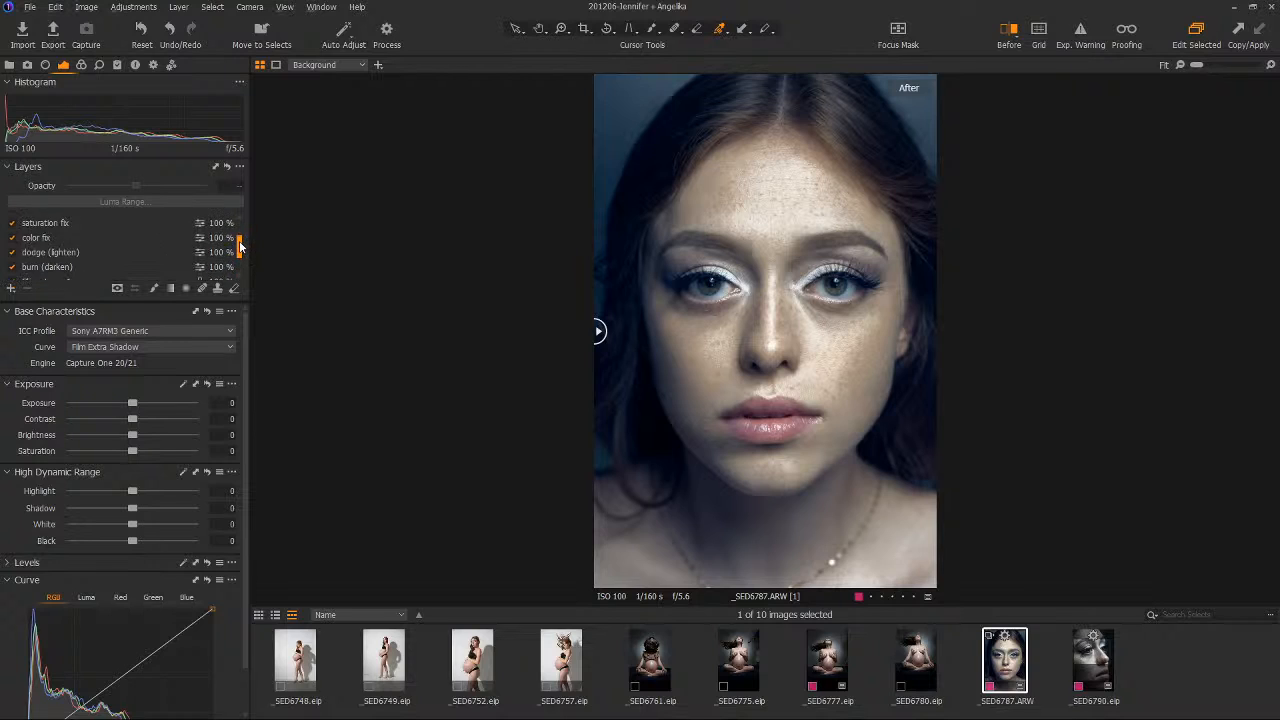
pyautogui.click(63, 256)
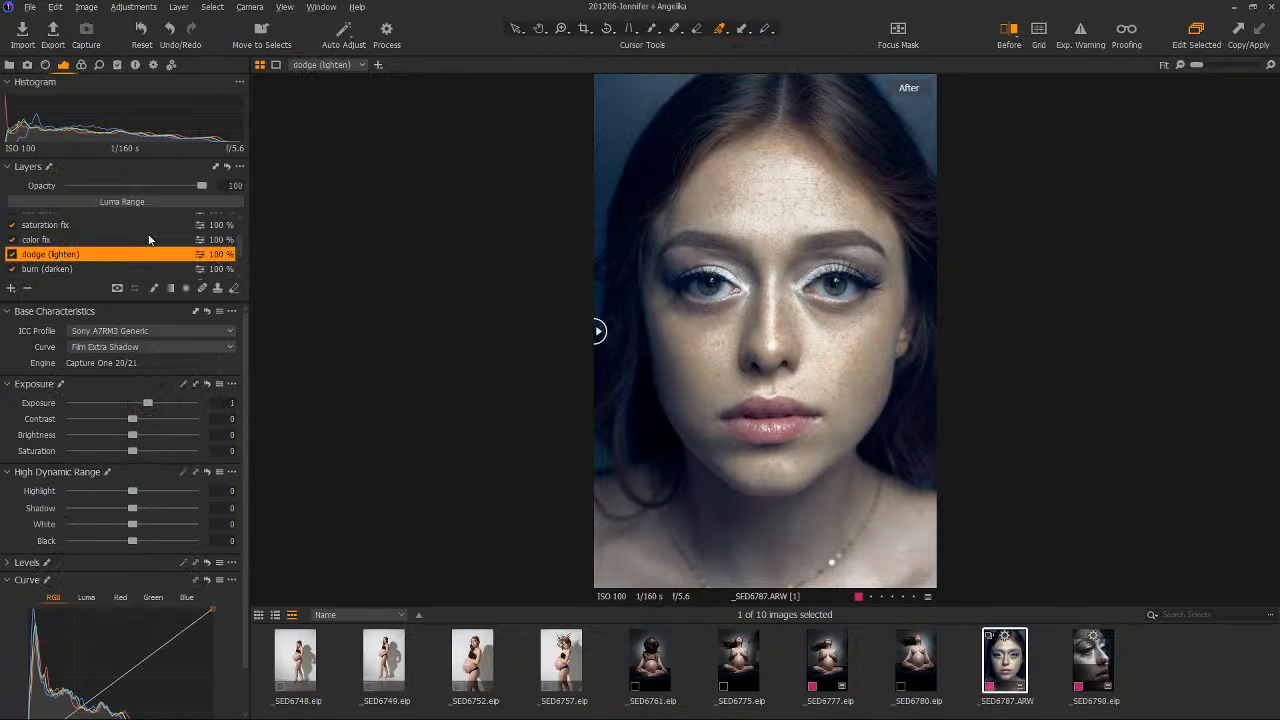
pyautogui.hotkey('alt', 'm')
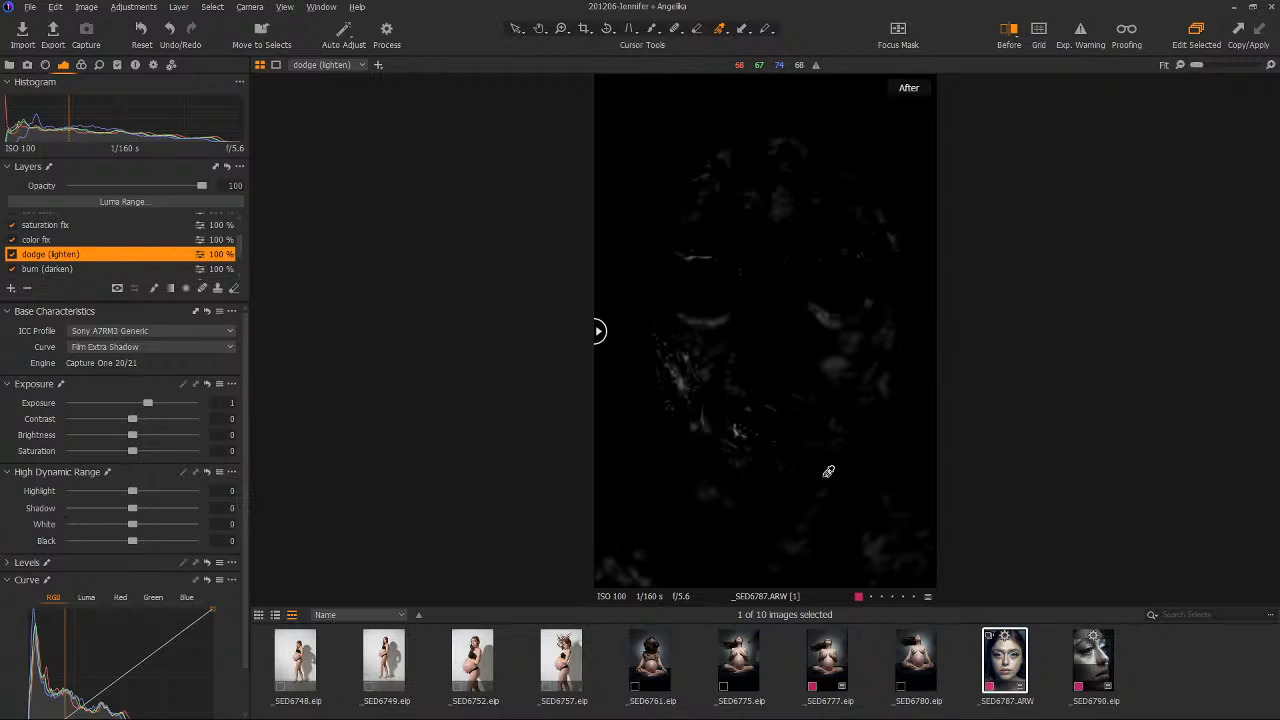
pyautogui.hotkey('alt', 'm')
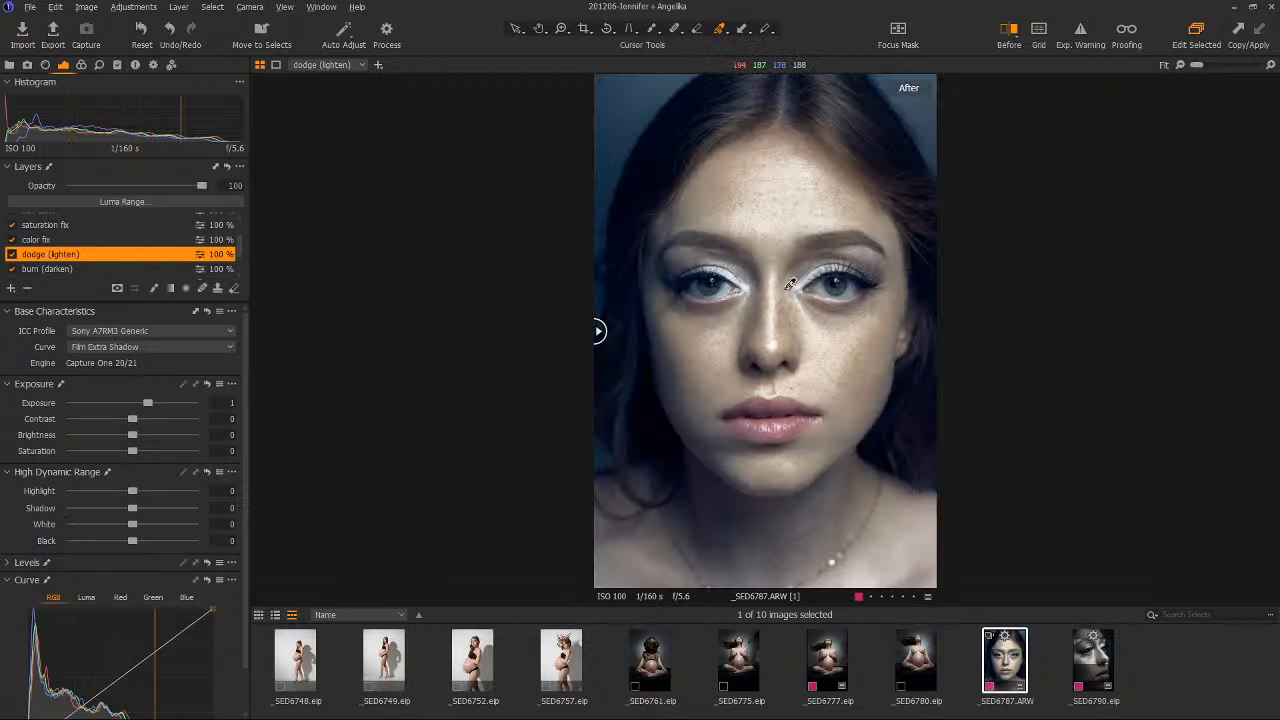
# Activate the mask brush for the dodge (lighten) layer and reduce its size over the face to a small circle.
pyautogui.scroll(2, 790, 285)
pyautogui.press('b')
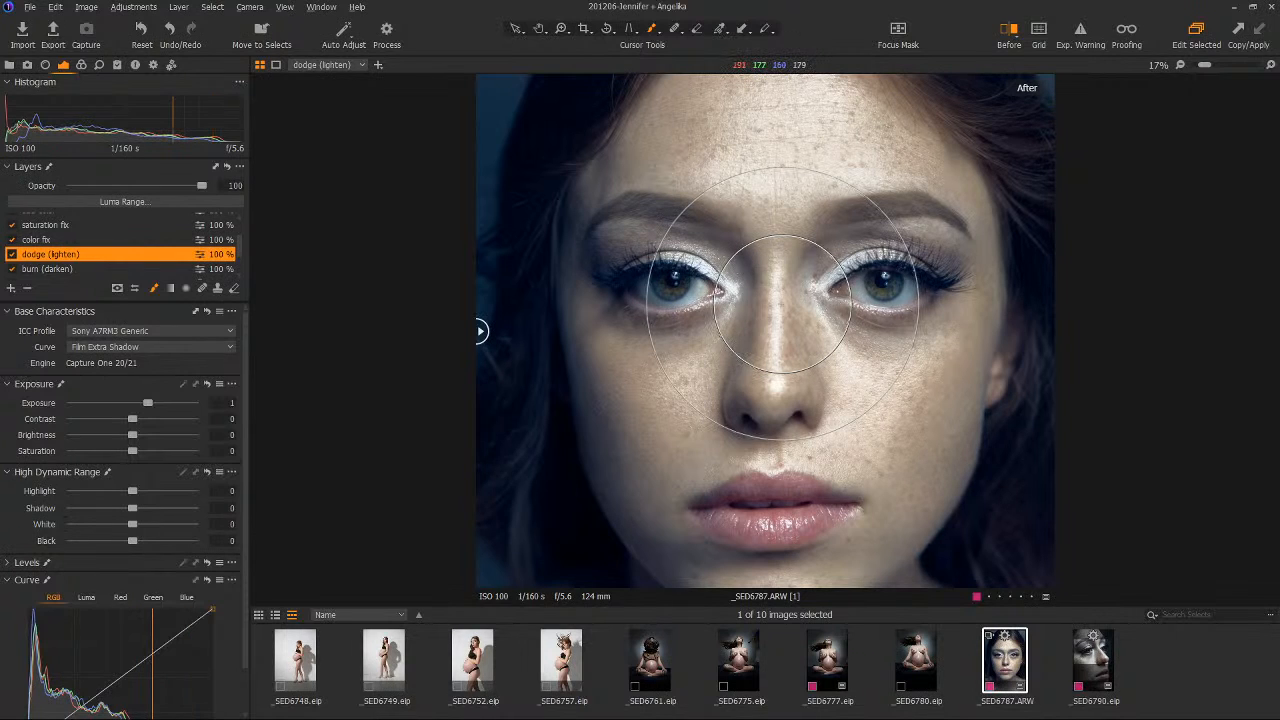
pyautogui.moveTo(775, 302)
pyautogui.mouseDown()
pyautogui.moveTo(734, 302)
pyautogui.moveTo(774, 302)
pyautogui.moveTo(746, 301)
pyautogui.moveTo(774, 316)
pyautogui.moveTo(775, 302)
pyautogui.mouseUp()
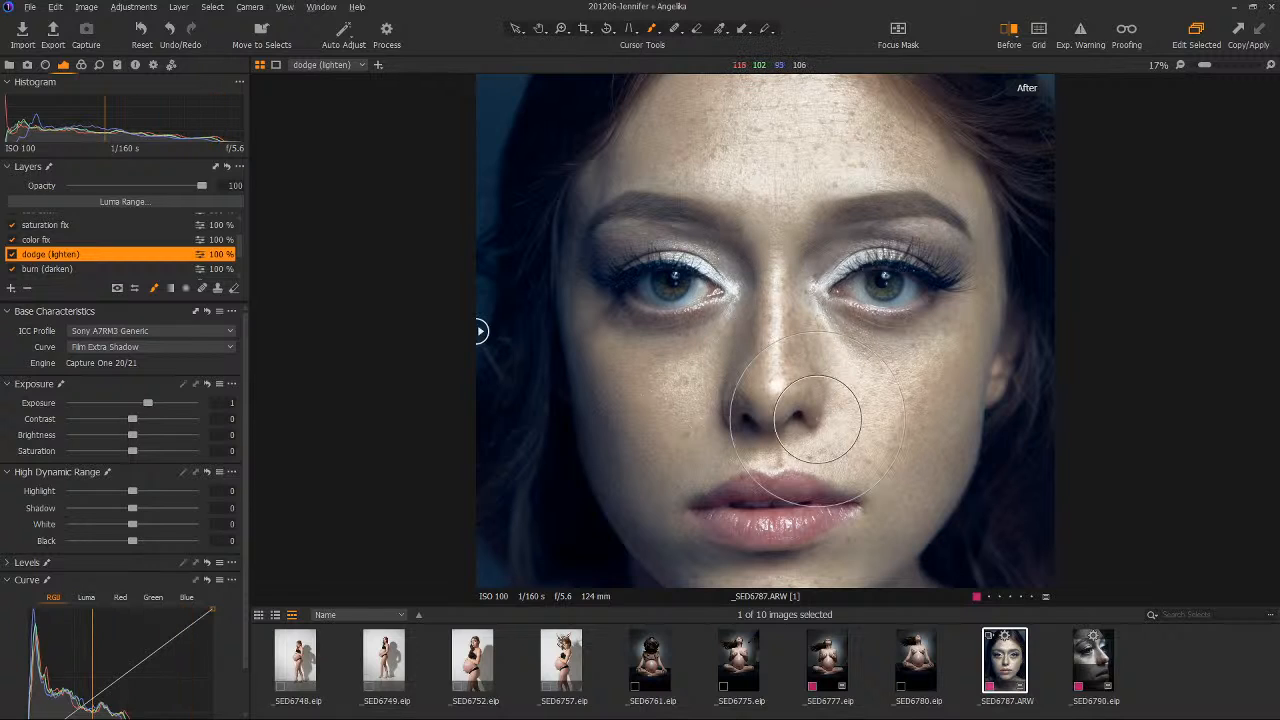
pyautogui.moveTo(793, 345); pyautogui.dragTo(793, 342)
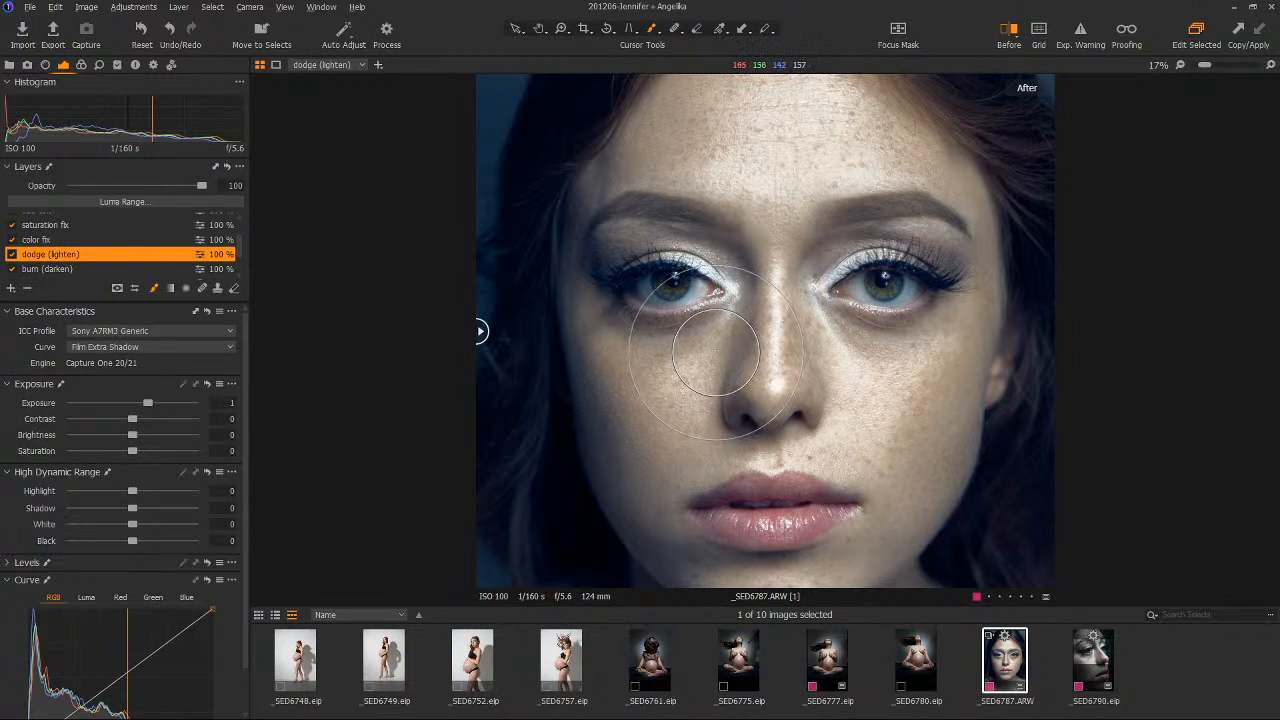
pyautogui.press('[')
pyautogui.press('[')
pyautogui.press('[')
pyautogui.press('[')
pyautogui.press('[')
pyautogui.press('[')
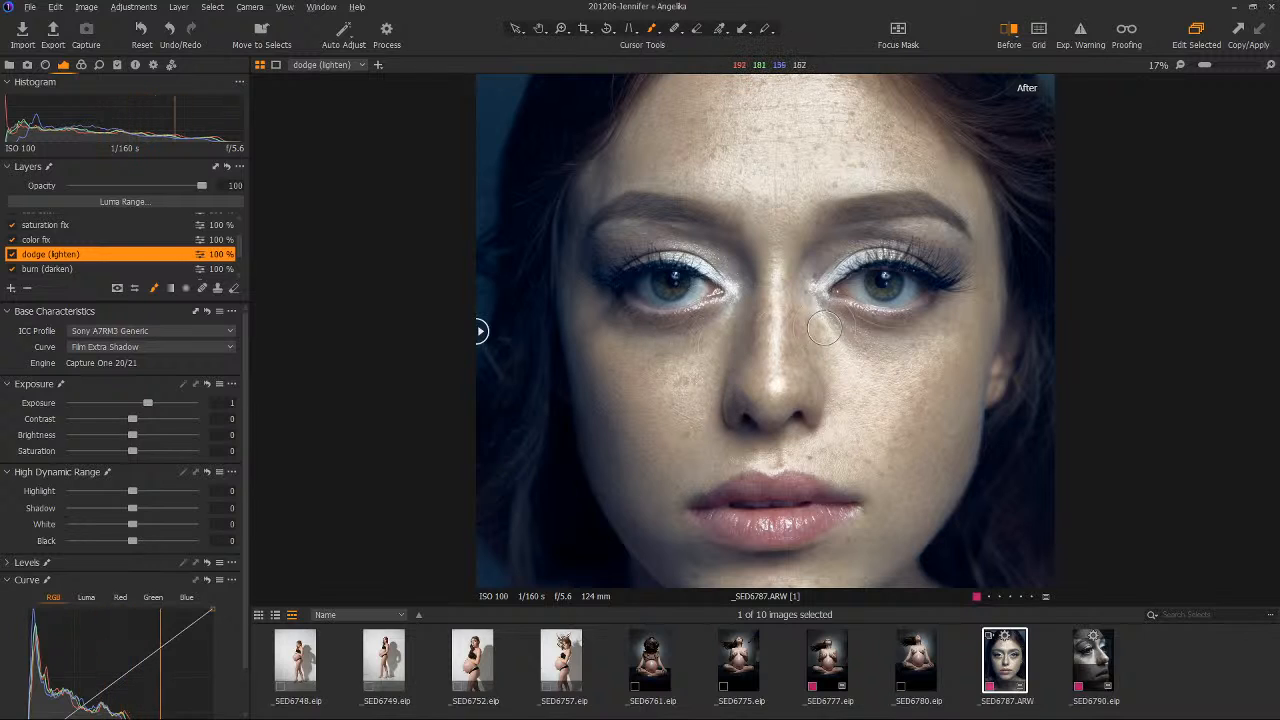
# Compare before and after along the edge of the face, and return to the full After view of the whole portrait.
pyautogui.moveTo(482, 331); pyautogui.dragTo(544, 367)
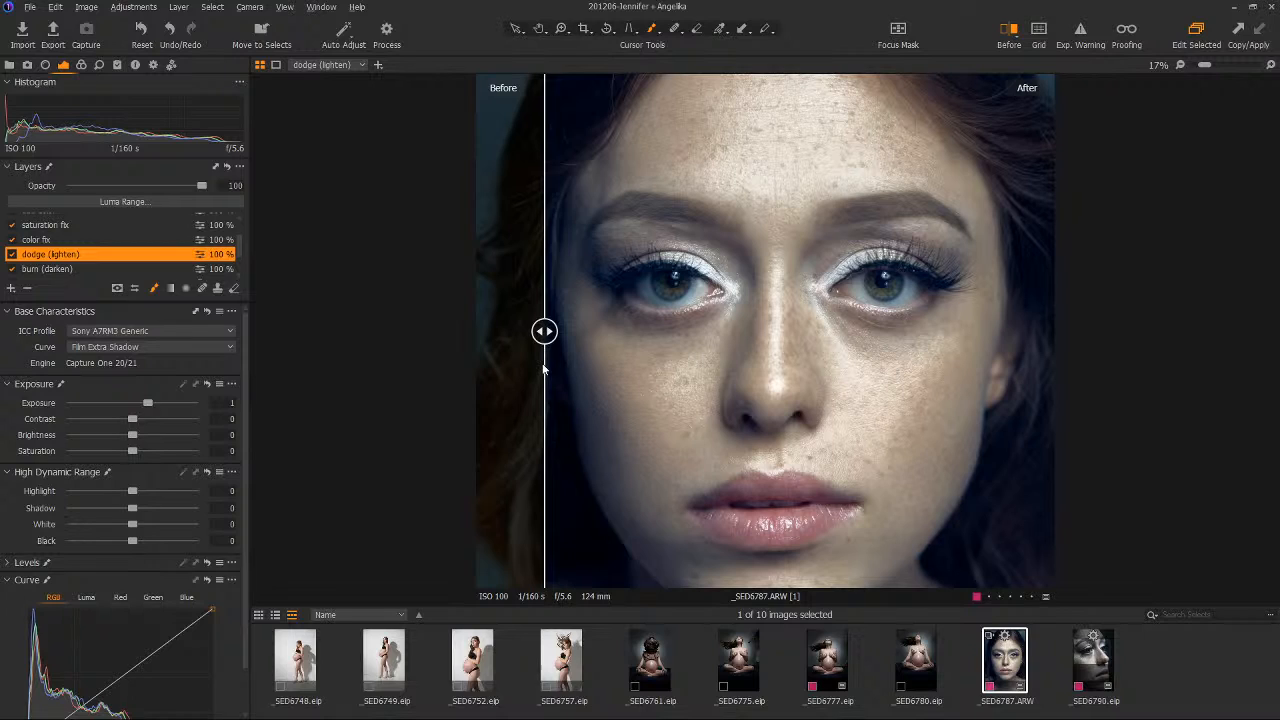
pyautogui.moveTo(543, 369); pyautogui.dragTo(462, 370)
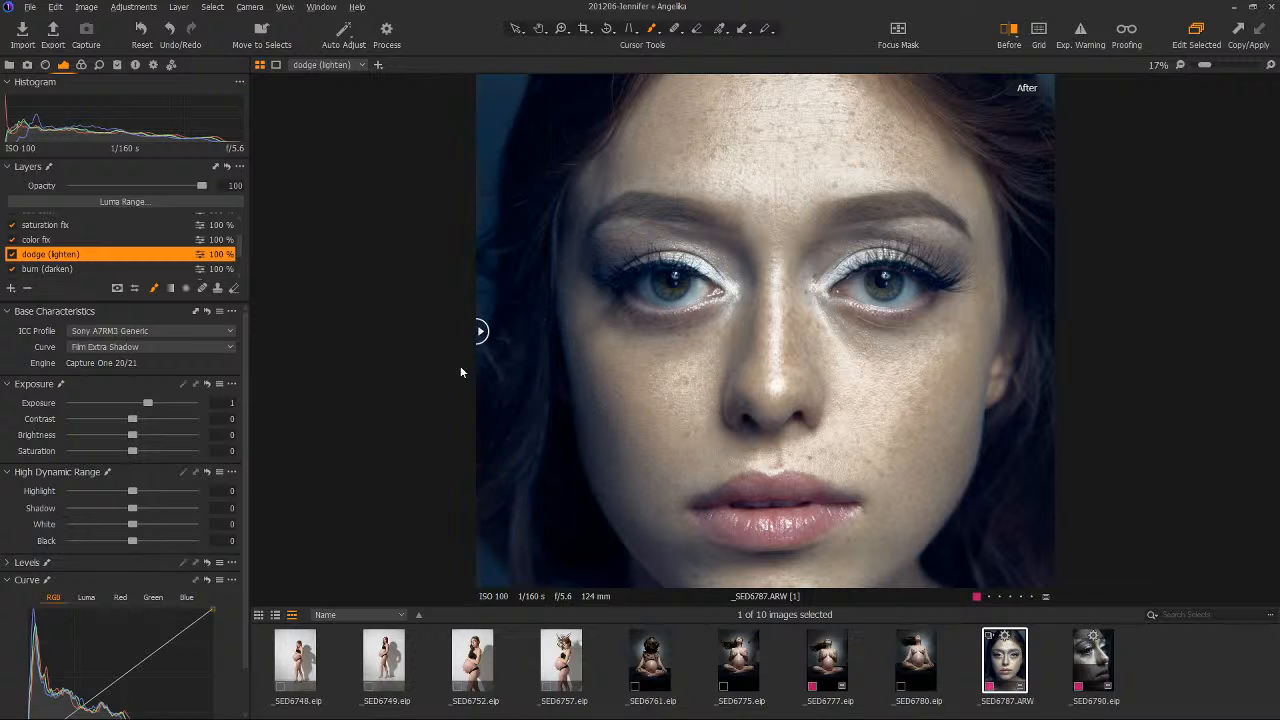
pyautogui.scroll(-3, 802, 353)
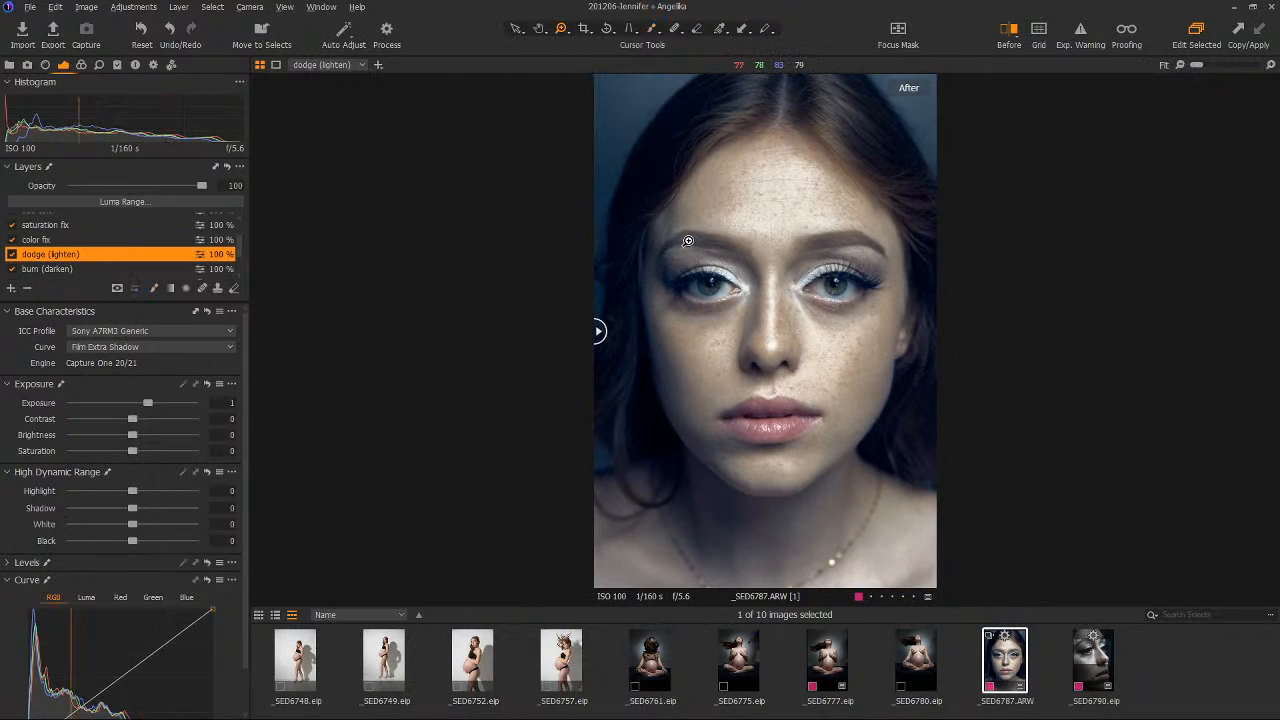
# Magnify the cheek beside the nose to 100% with the Zoom tool, step back out to 50%, and fit the whole portrait again.
pyautogui.press('z')
pyautogui.moveTo(668, 244)
pyautogui.mouseDown()
pyautogui.moveTo(754, 336)
pyautogui.moveTo(737, 354)
pyautogui.mouseUp()
pyautogui.keyDown('alt'); pyautogui.click(747, 340); pyautogui.keyUp('alt')
pyautogui.keyDown('alt'); pyautogui.click(750, 354); pyautogui.keyUp('alt')
pyautogui.keyDown('alt'); pyautogui.click(751, 360); pyautogui.keyUp('alt')
pyautogui.keyDown('alt'); pyautogui.click(737, 354); pyautogui.keyUp('alt')
pyautogui.keyDown('alt'); pyautogui.click(717, 348); pyautogui.keyUp('alt')
pyautogui.keyDown('alt'); pyautogui.click(717, 348); pyautogui.keyUp('alt')
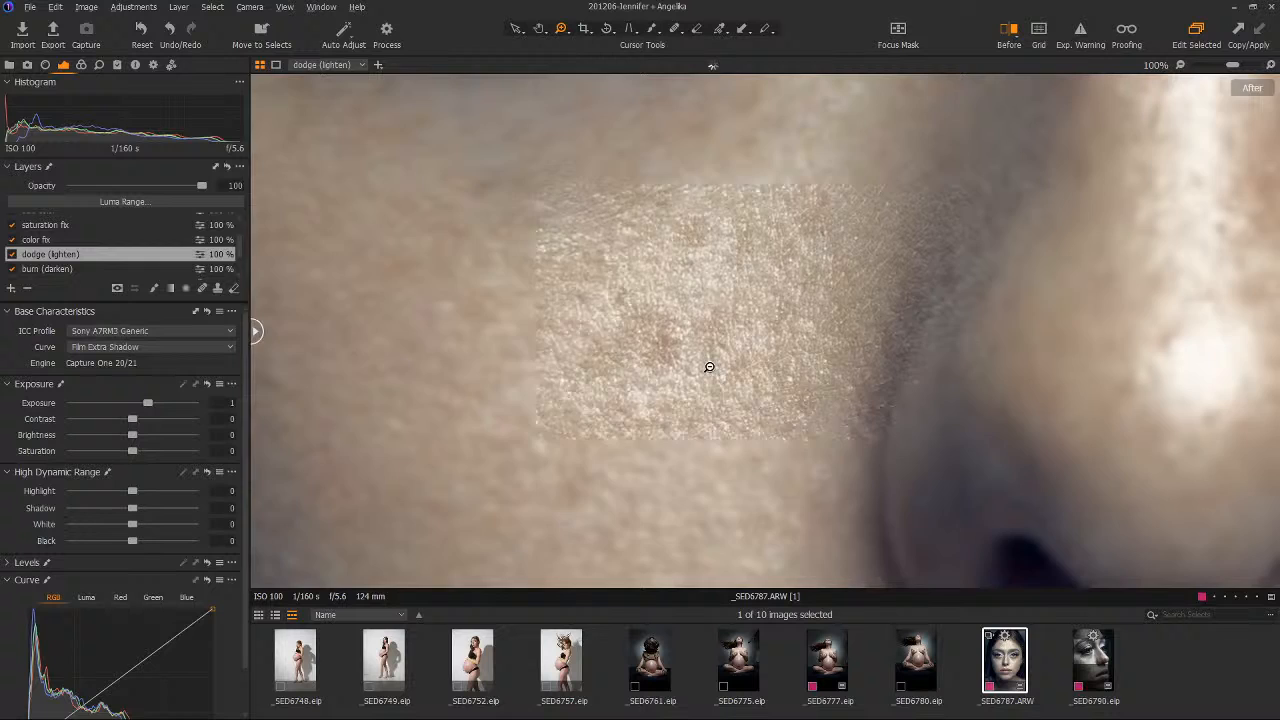
pyautogui.keyDown('alt'); pyautogui.click(709, 367); pyautogui.keyUp('alt')
pyautogui.keyDown('alt'); pyautogui.click(709, 367); pyautogui.keyUp('alt')
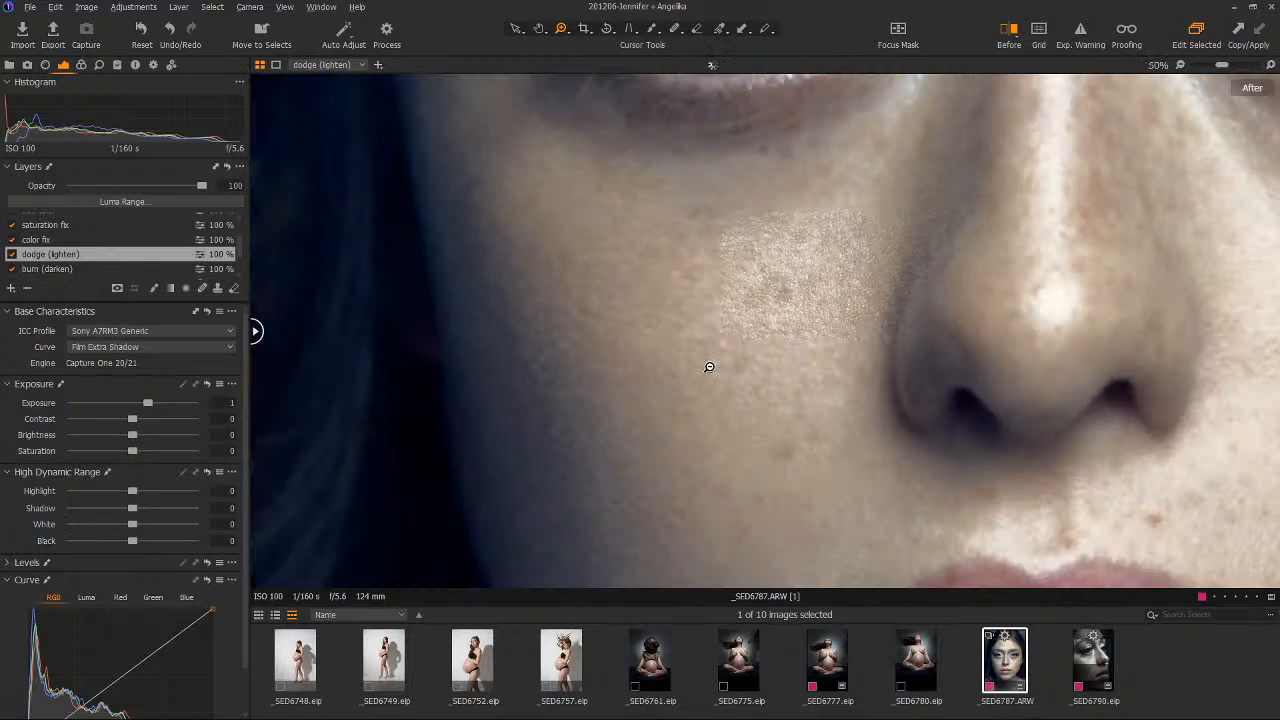
pyautogui.moveTo(1220, 66); pyautogui.dragTo(1191, 70)
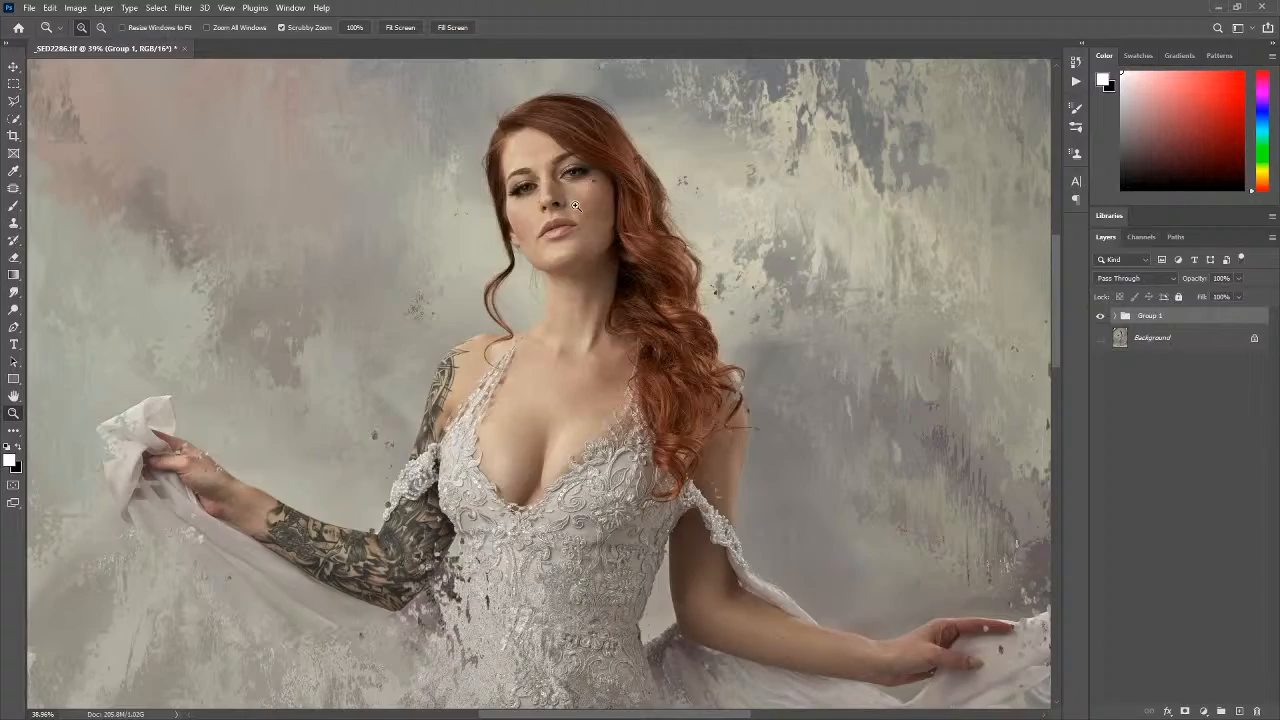
# In Photoshop, zoom in and out on the red-haired woman's portrait using Scrubby Zoom.
pyautogui.moveTo(575, 206); pyautogui.dragTo(594, 289)
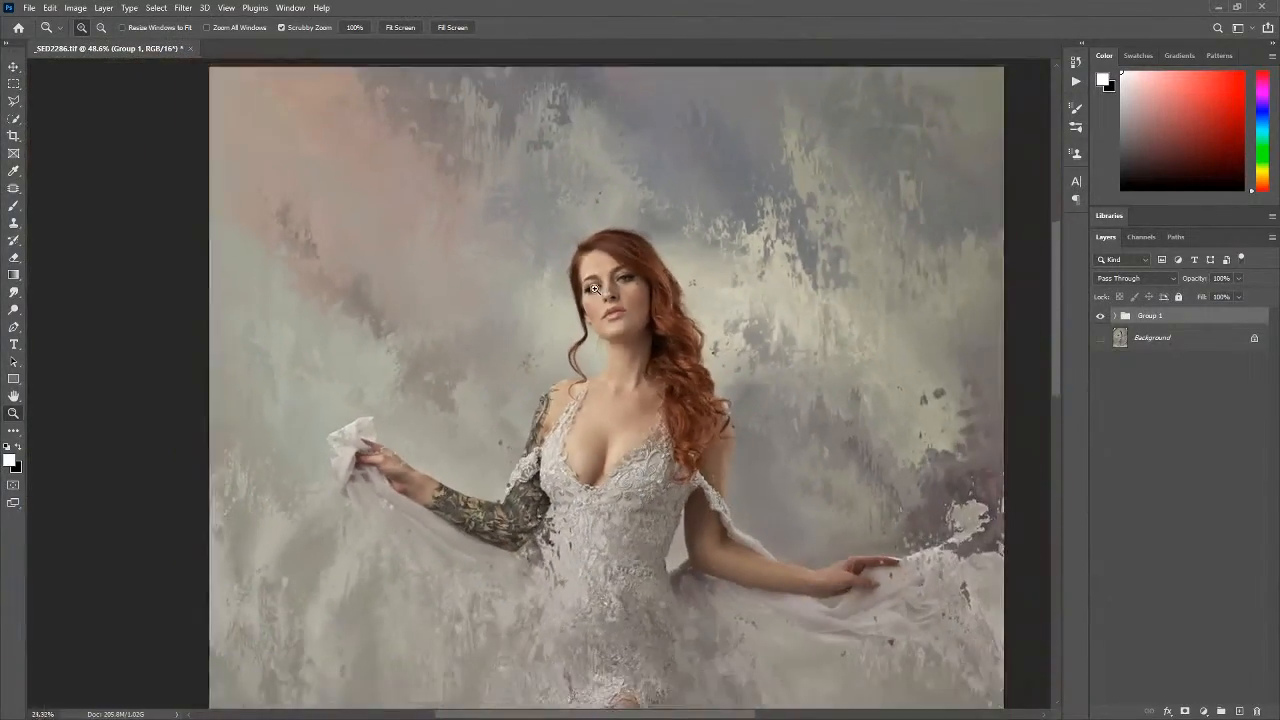
pyautogui.moveTo(597, 345); pyautogui.dragTo(582, 307)
pyautogui.moveTo(595, 245); pyautogui.dragTo(660, 254)
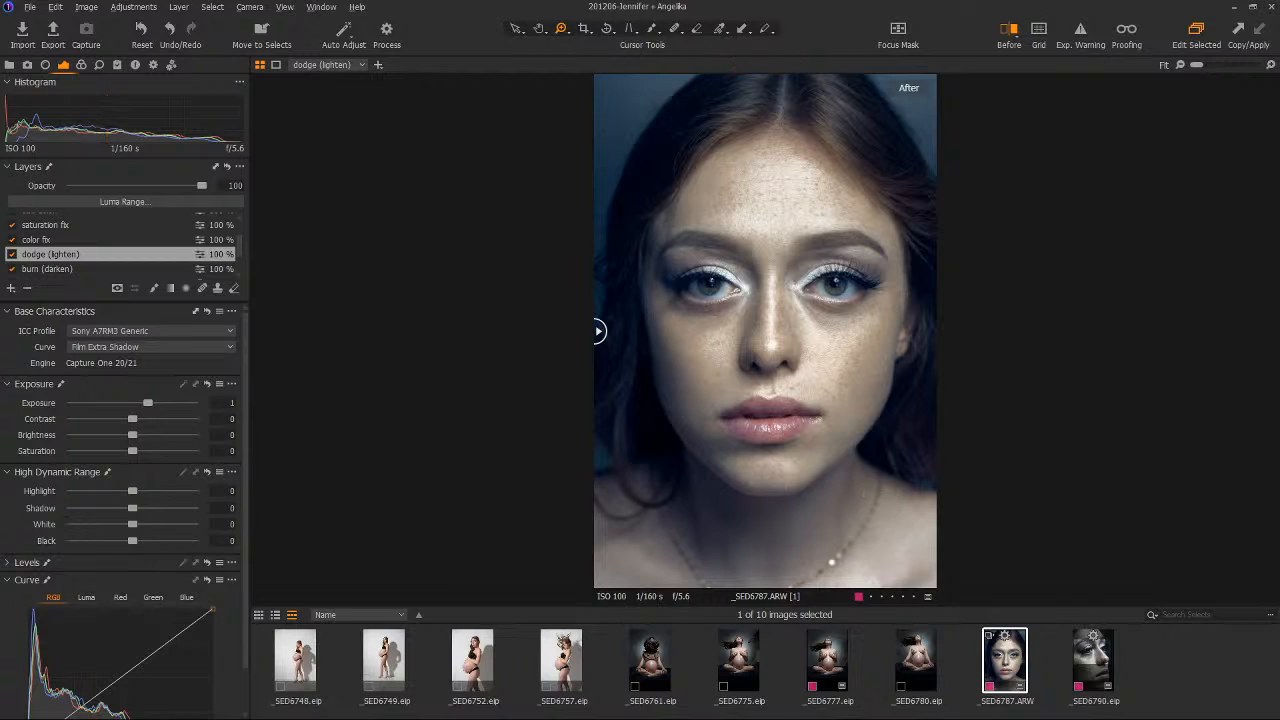
# Bring the browser over Capture One, widen its window, and review the completed entries on the Feature Requests page.
pyautogui.moveTo(1279, 115); pyautogui.dragTo(680, 38)
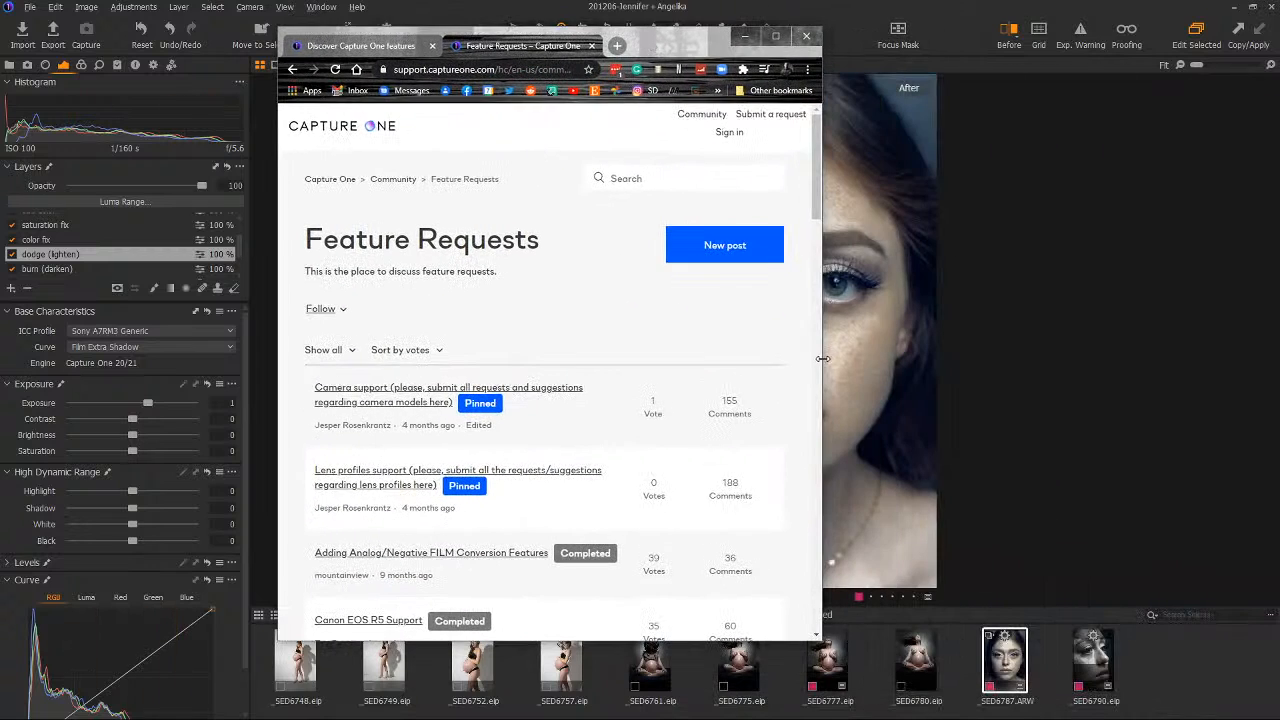
pyautogui.moveTo(824, 360); pyautogui.dragTo(1194, 360)
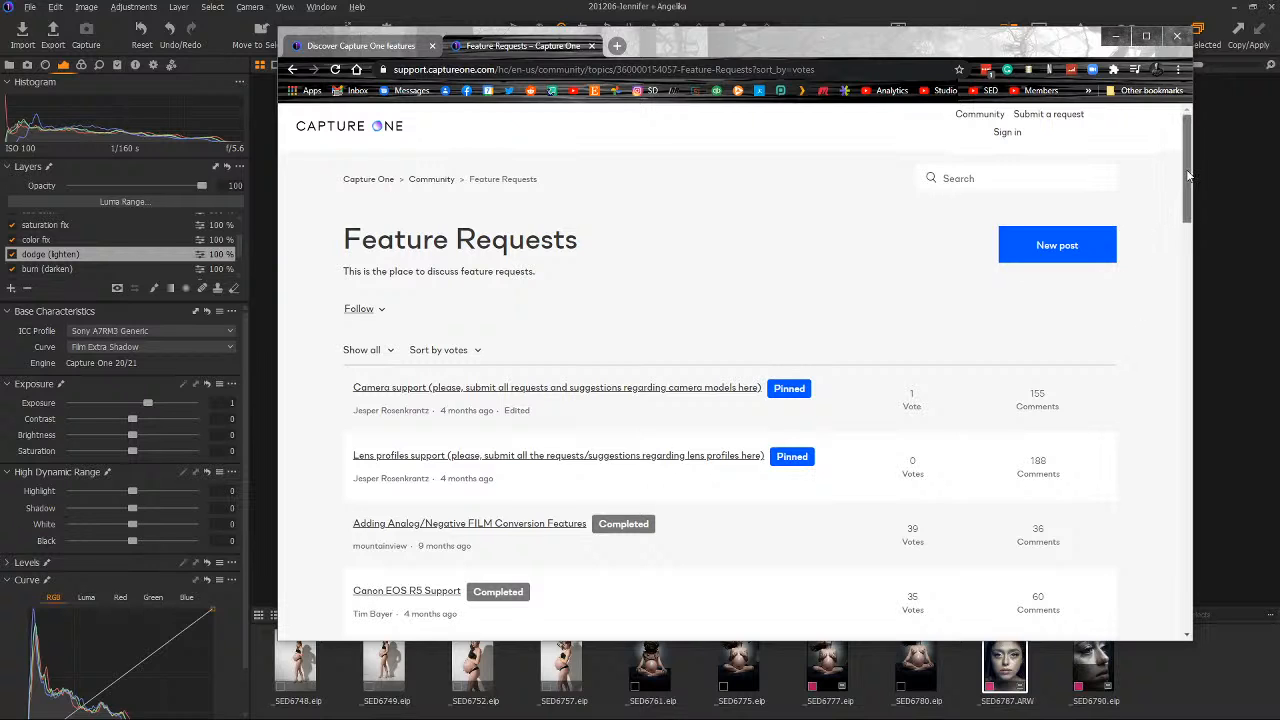
pyautogui.moveTo(1189, 175); pyautogui.dragTo(1200, 215)
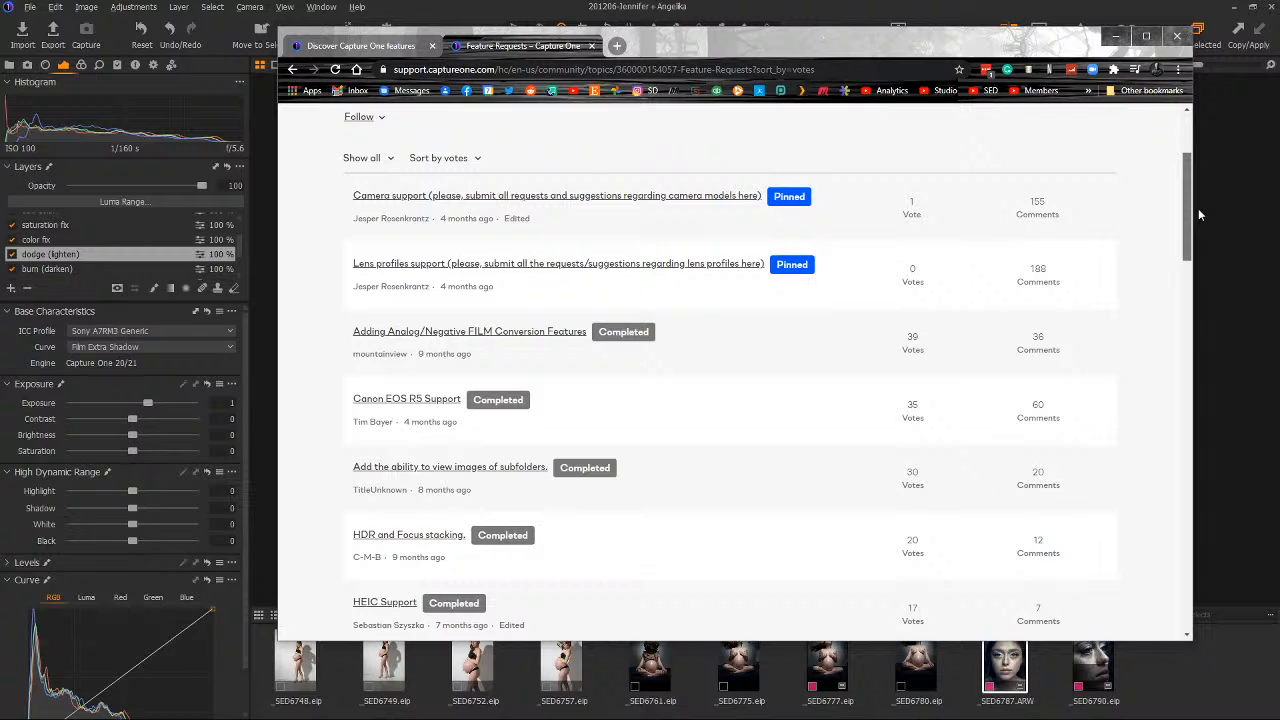
pyautogui.moveTo(1199, 215); pyautogui.dragTo(1190, 223)
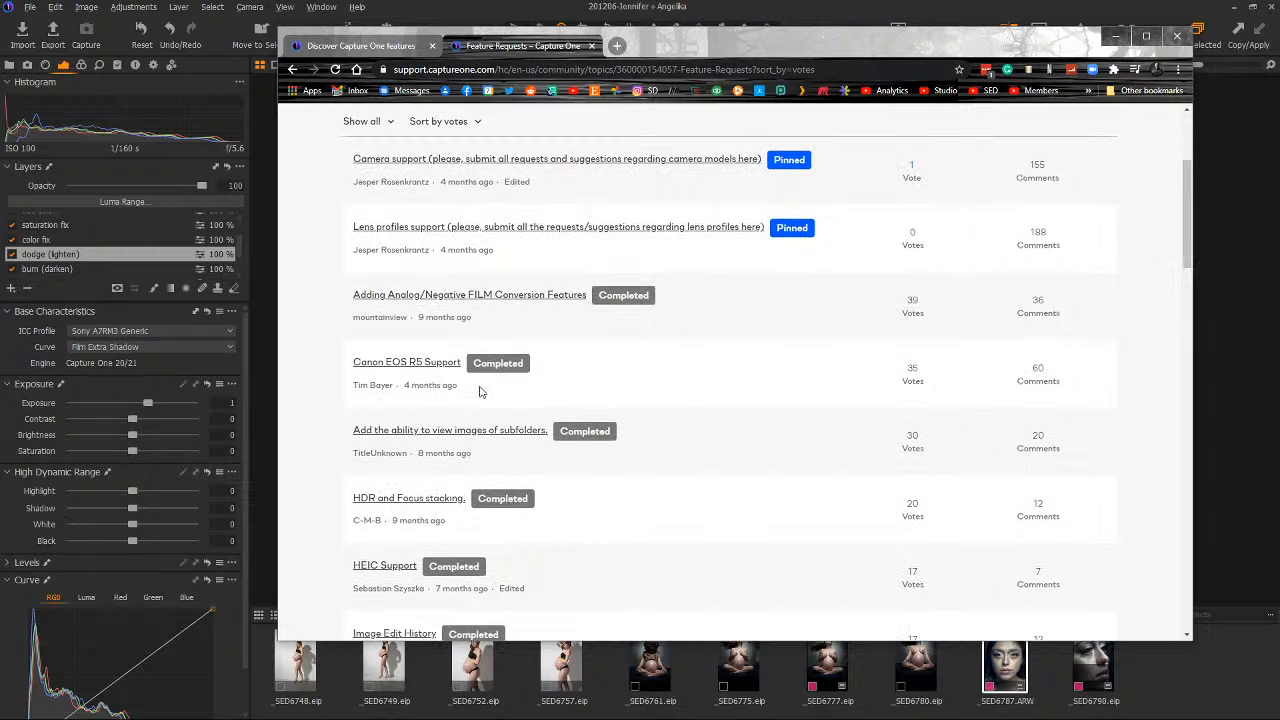
pyautogui.scroll(-2, 757, 425)
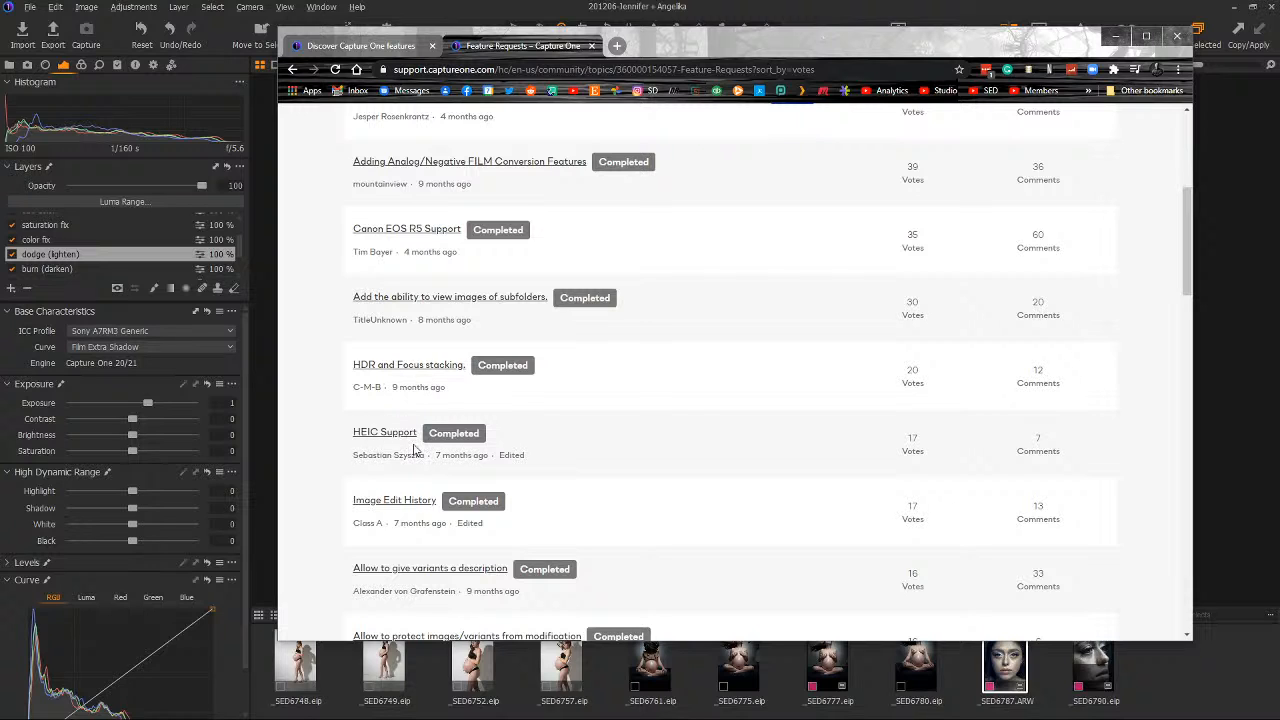
pyautogui.scroll(-3, 684, 393)
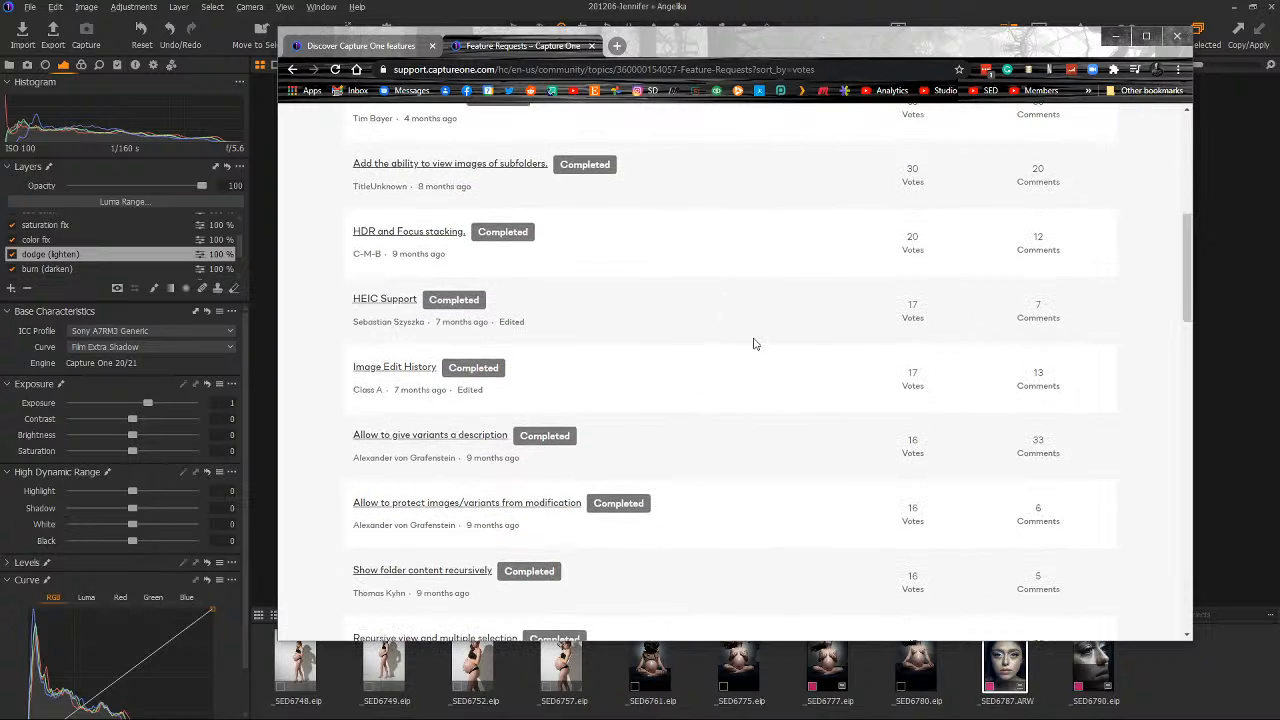
pyautogui.scroll(-1, 773, 393)
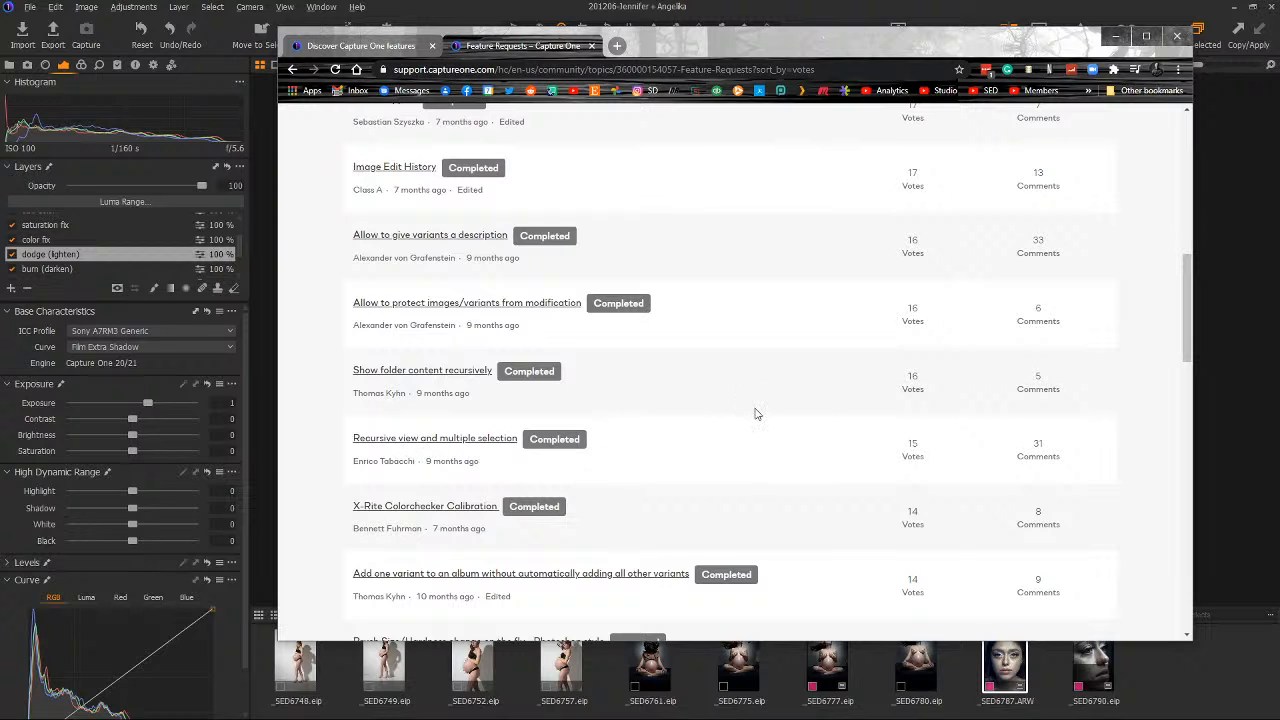
pyautogui.scroll(-1, 770, 381)
pyautogui.scroll(-1, 795, 345)
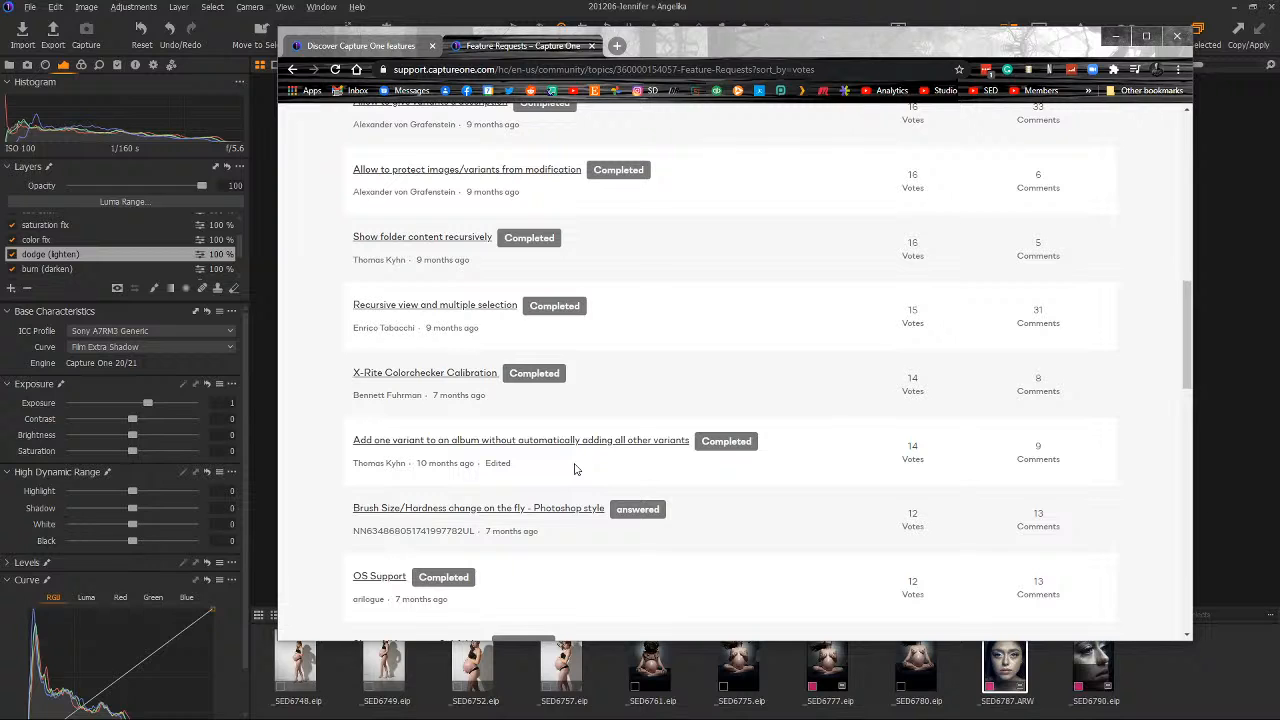
pyautogui.scroll(-3, 757, 332)
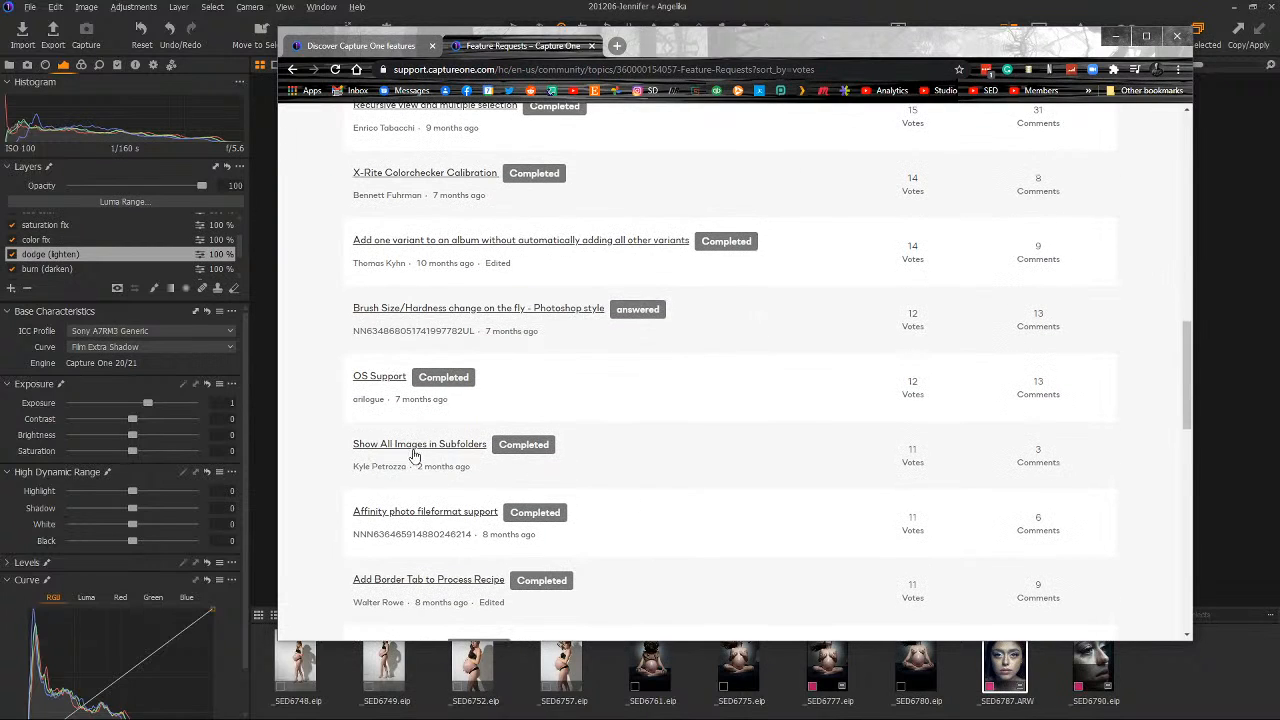
pyautogui.scroll(-2, 655, 400)
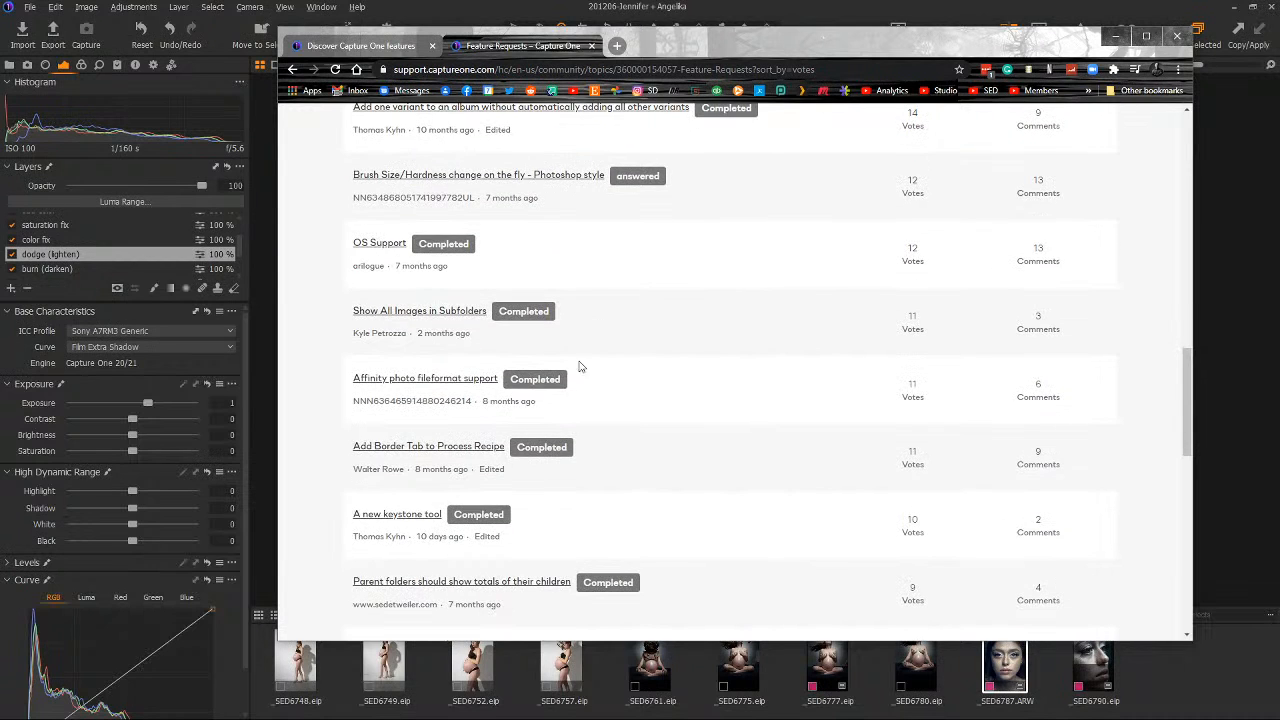
pyautogui.scroll(-1, 747, 391)
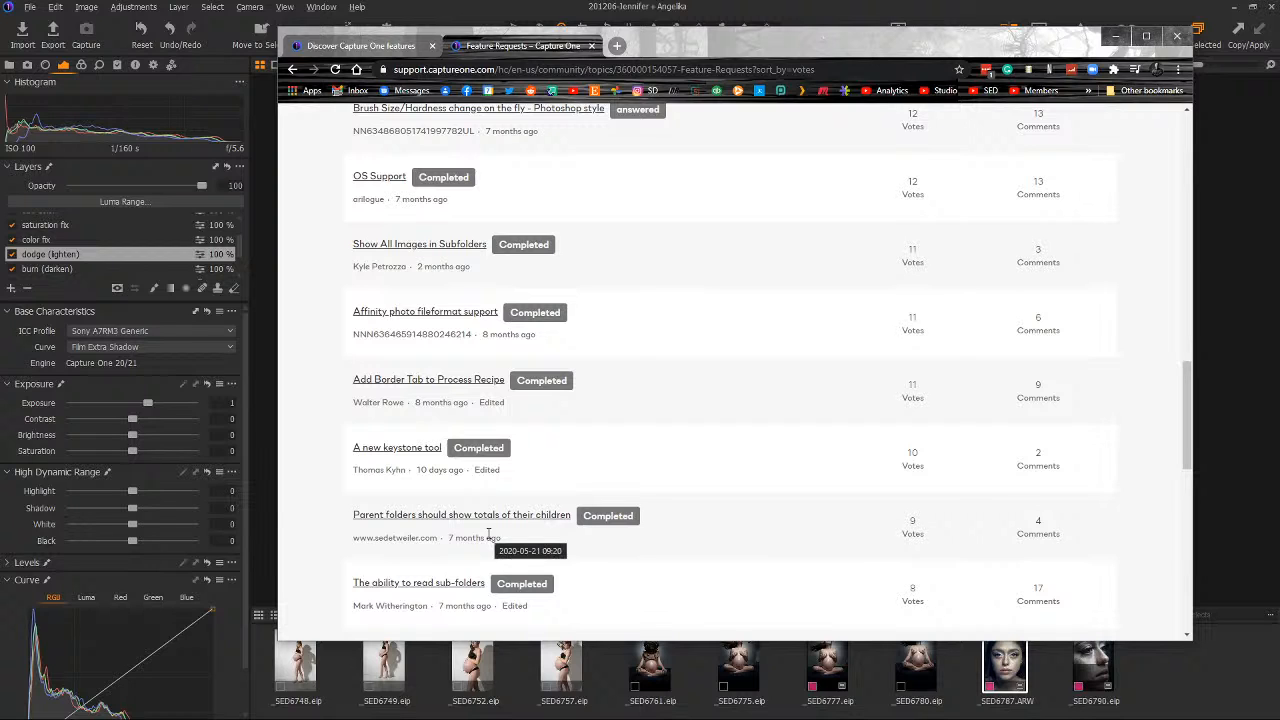
pyautogui.scroll(-1, 747, 445)
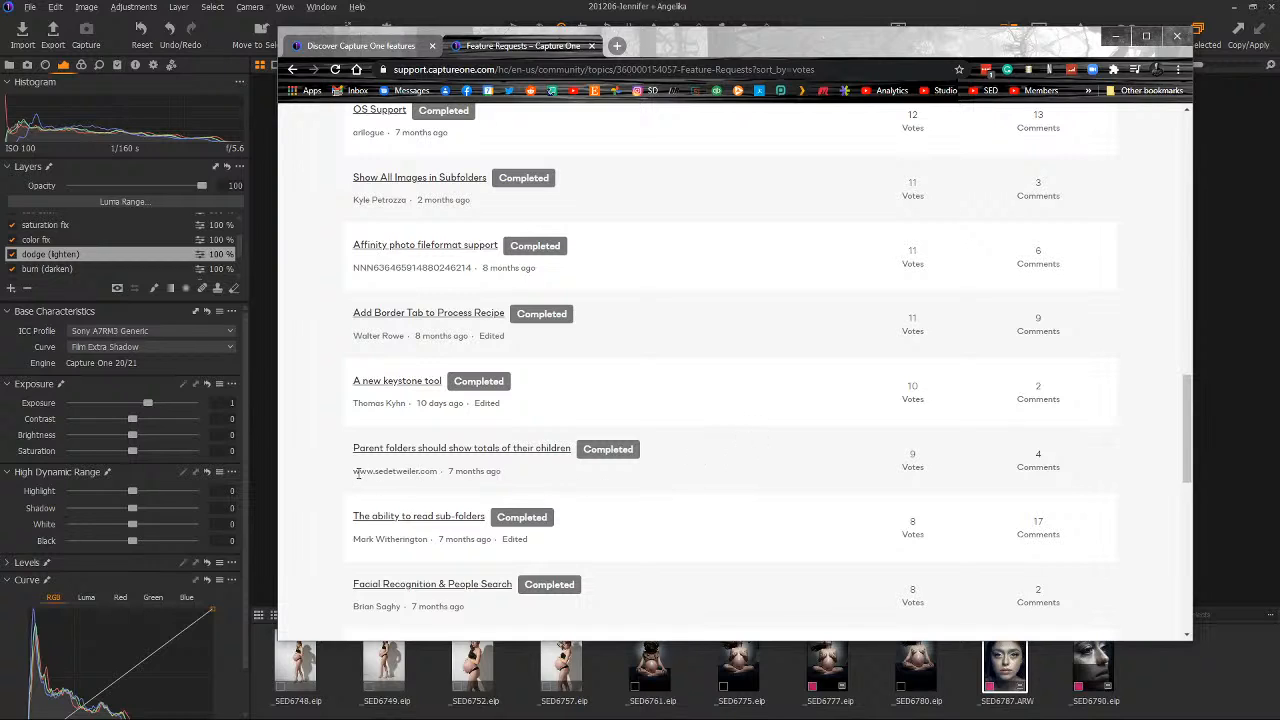
pyautogui.moveTo(351, 477); pyautogui.dragTo(433, 471)
pyautogui.scroll(-1, 770, 391)
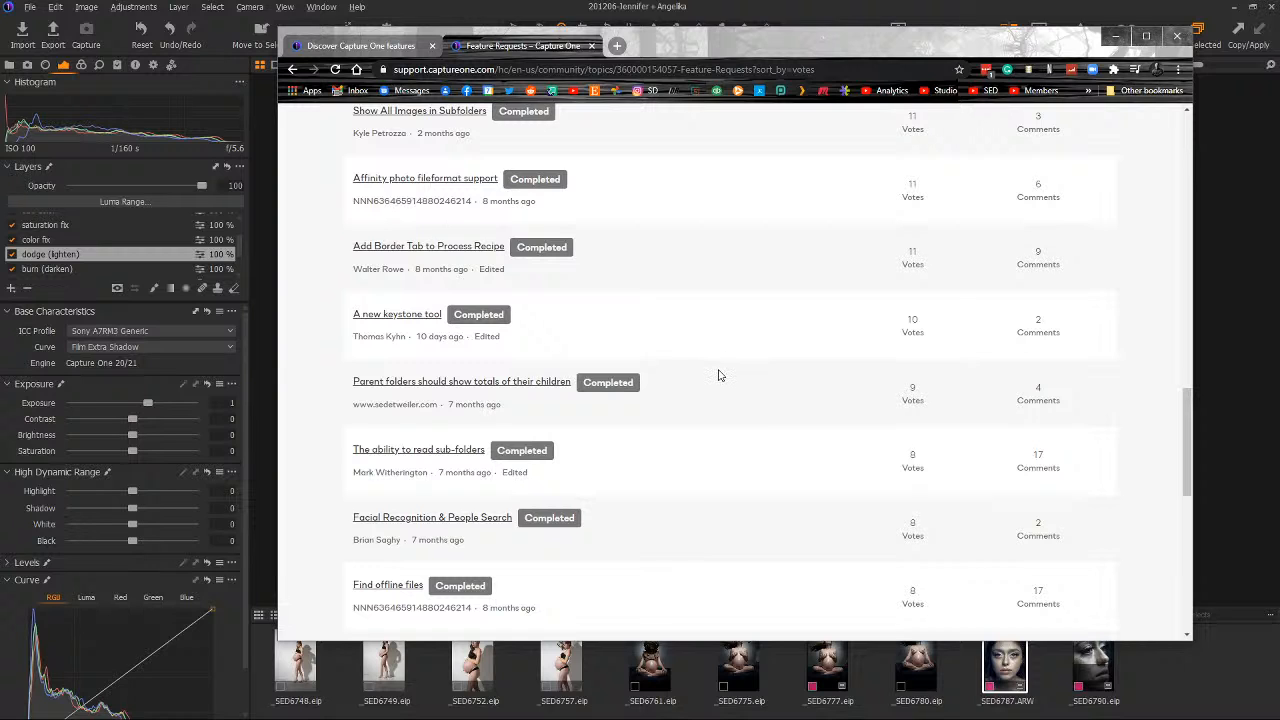
pyautogui.scroll(-3, 716, 375)
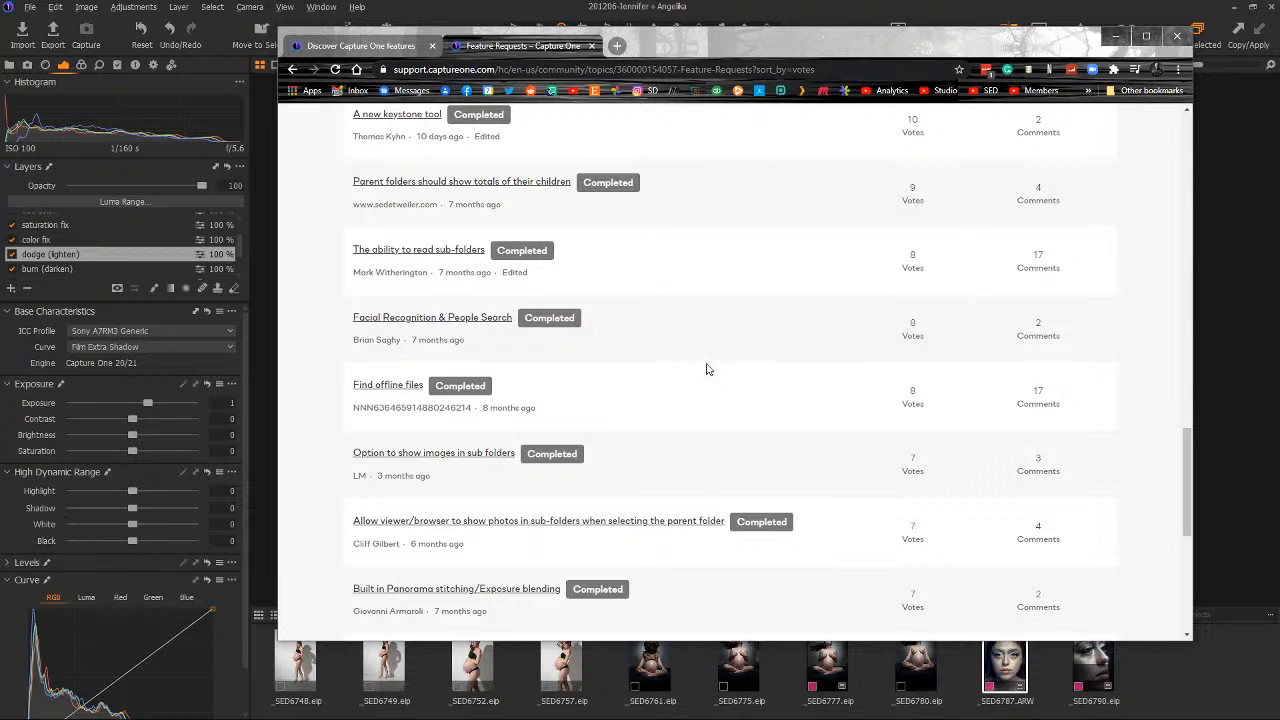
pyautogui.scroll(-2, 711, 360)
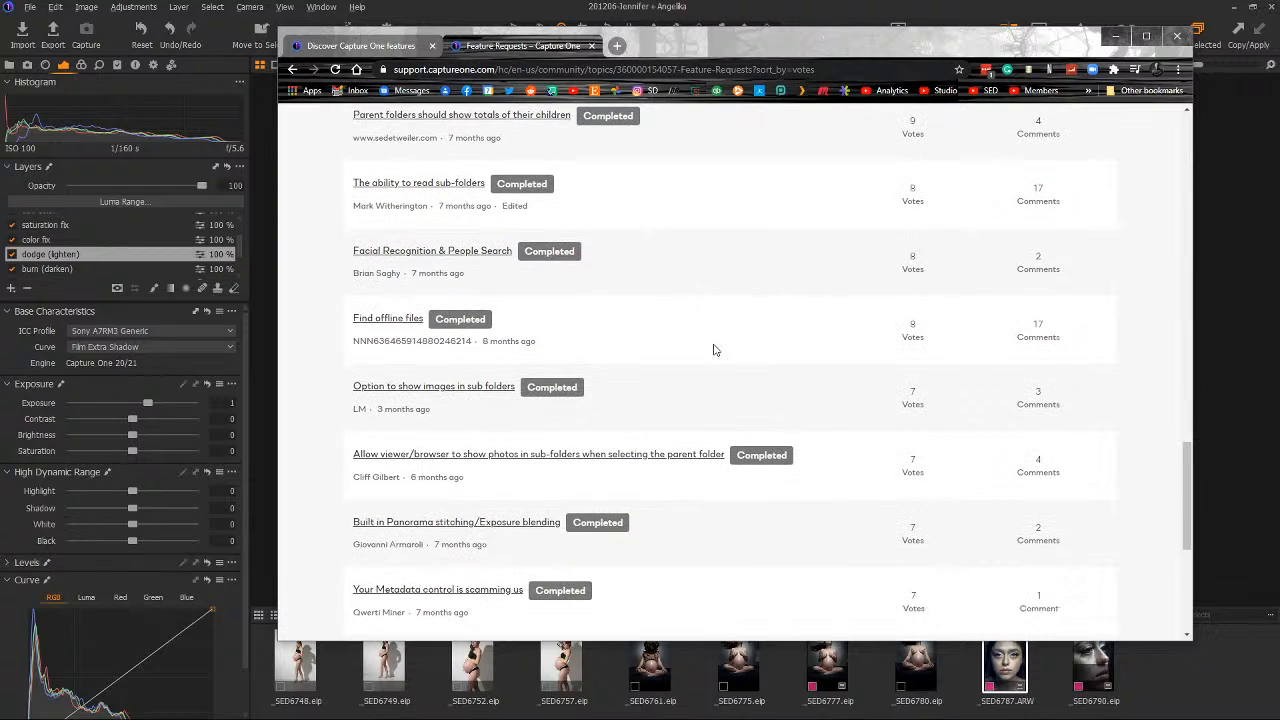
# Review the completed LUTs request at the end of the Feature Requests list, and minimize the browser to return to Capture One.
pyautogui.scroll(-2, 716, 349)
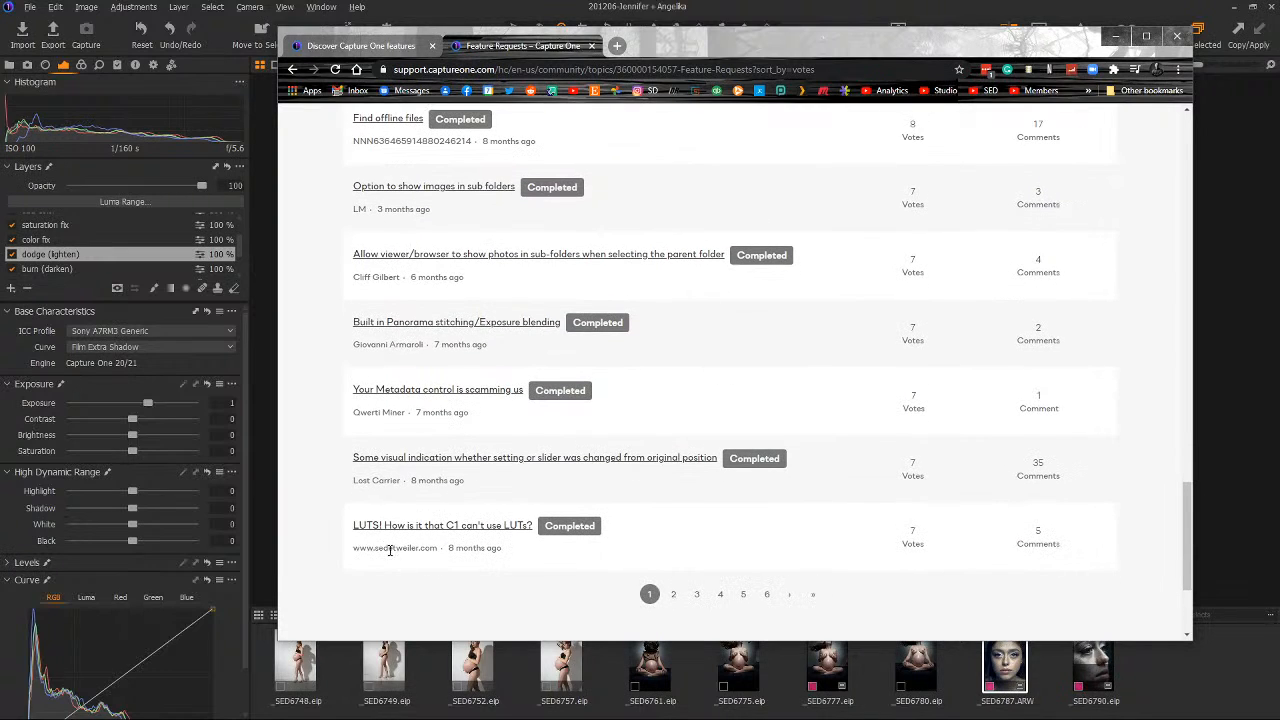
pyautogui.moveTo(342, 531); pyautogui.dragTo(421, 522)
pyautogui.click(555, 570)
pyautogui.click(1116, 36)
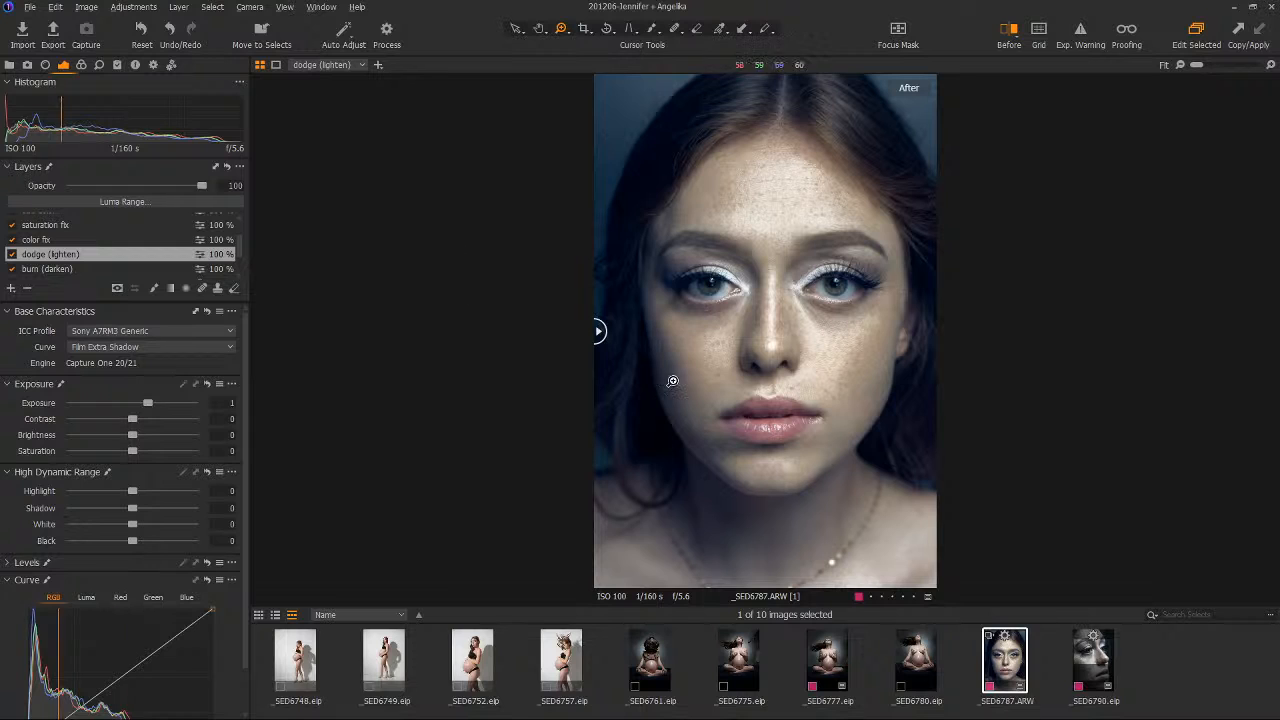
# Open the first Selects session favorite with the fence portrait, show the exposure adjustments, and switch to the Select cursor.
pyautogui.click(11, 67)
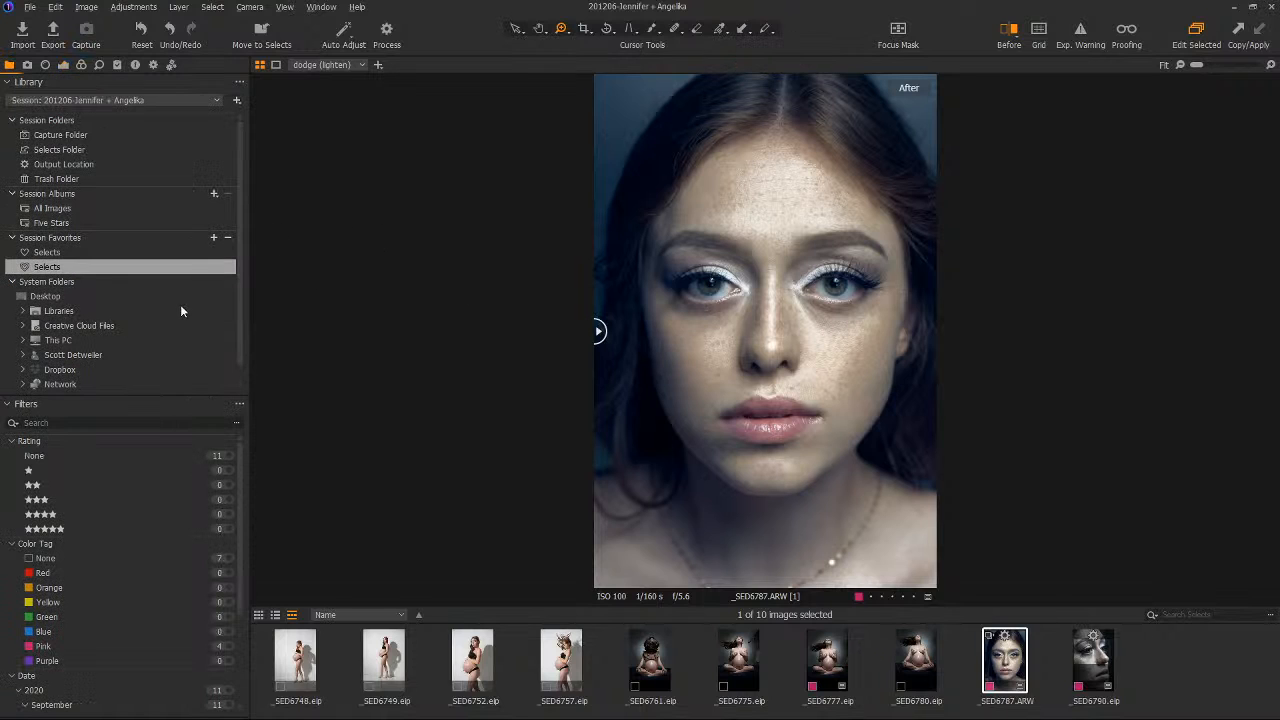
pyautogui.click(74, 252)
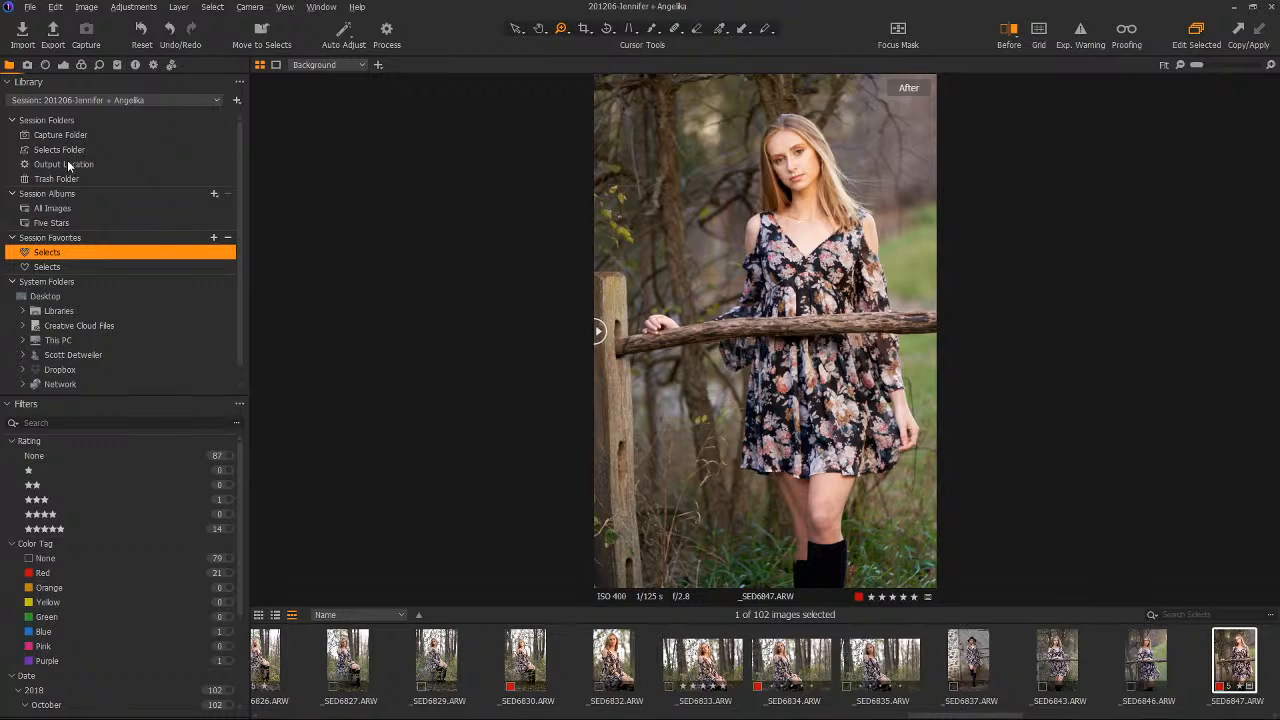
pyautogui.click(82, 65)
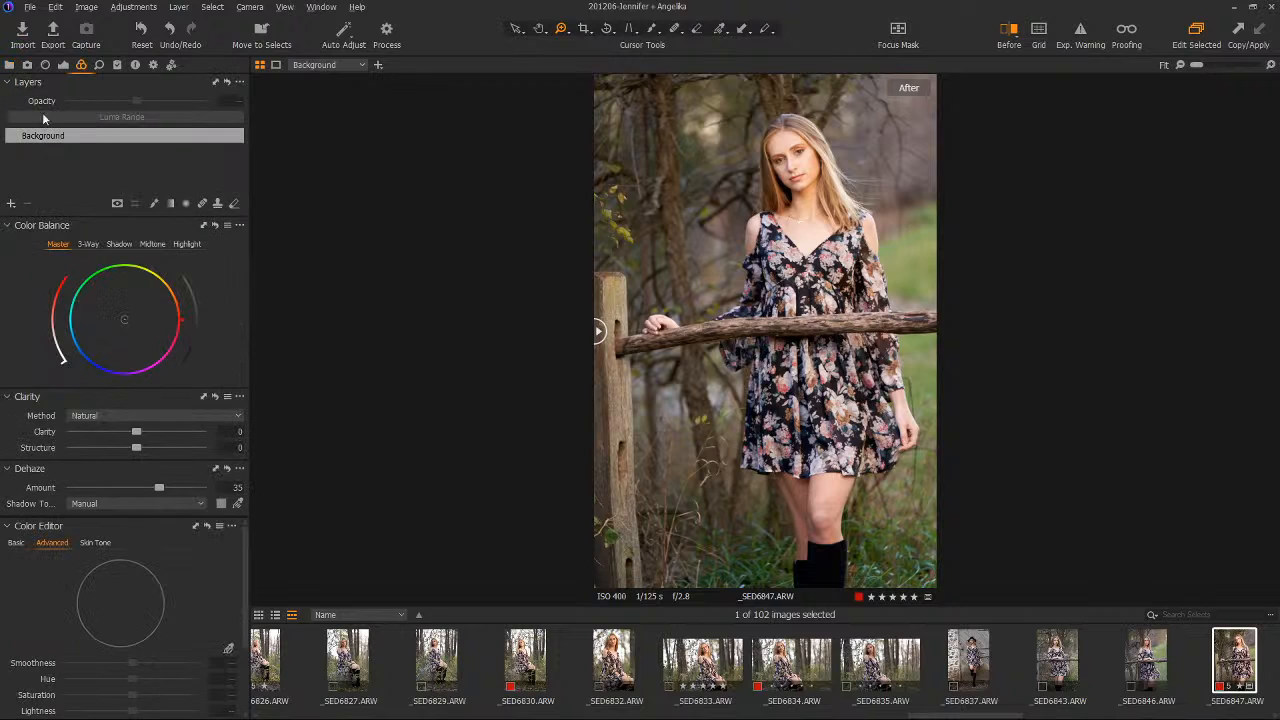
pyautogui.click(63, 65)
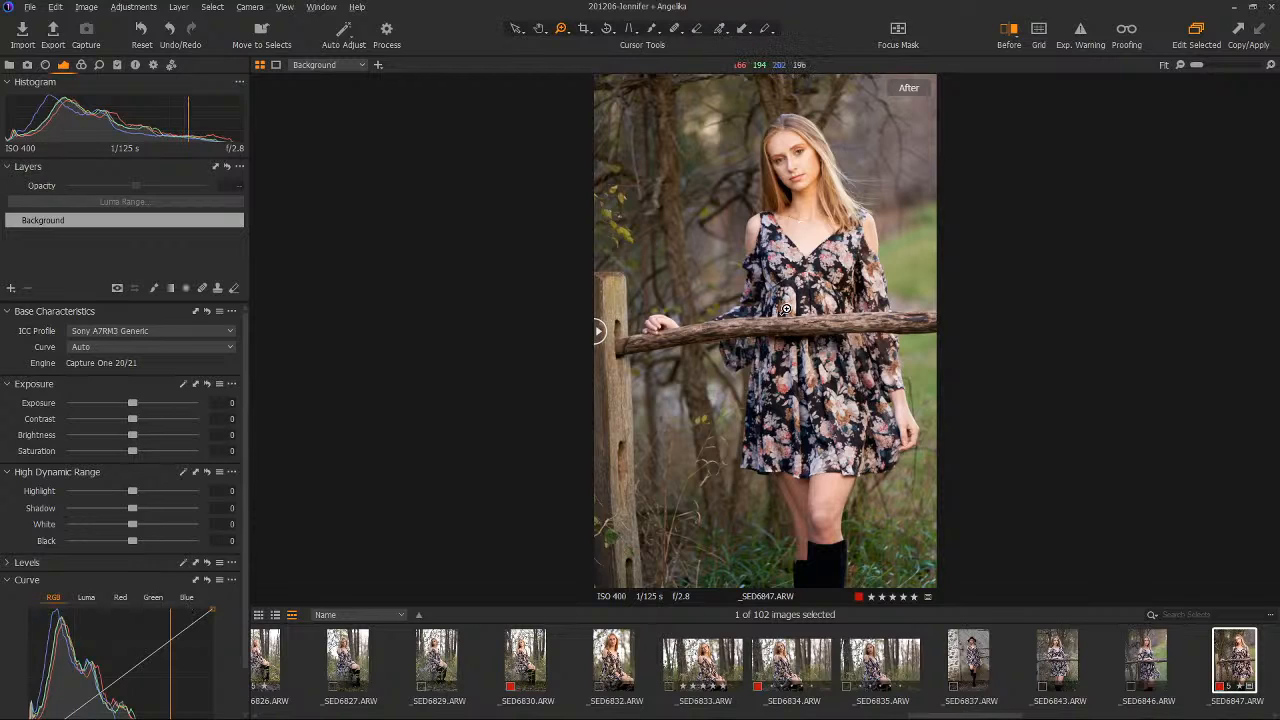
pyautogui.click(515, 30)
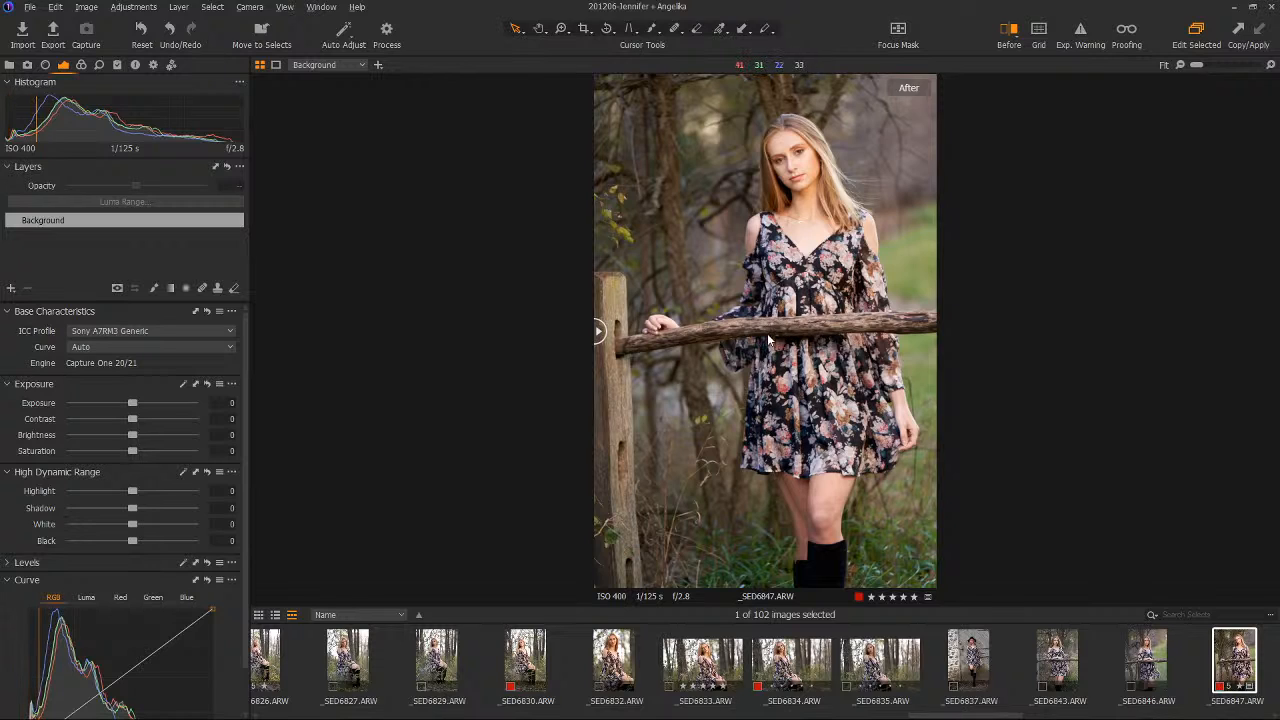
# Review the Speed Edit key assignments in the keyboard shortcuts down to Dehaze Amount, and close the dialog.
pyautogui.click(55, 7)
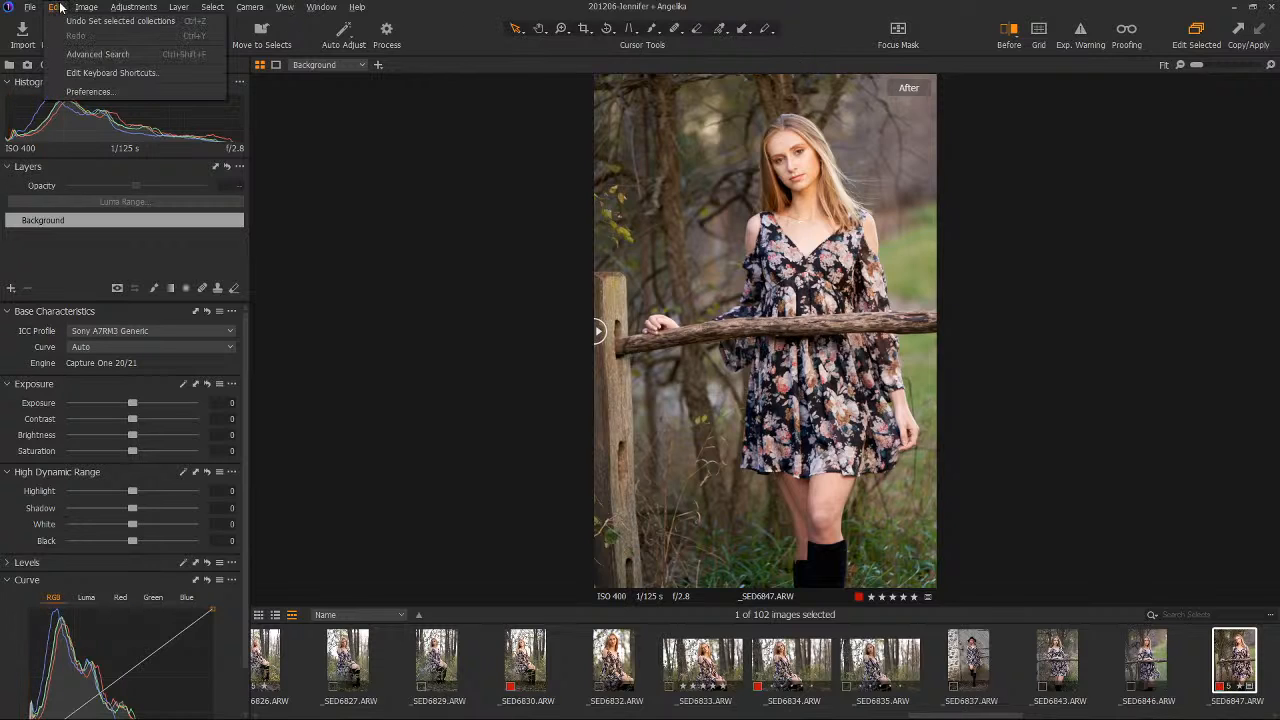
pyautogui.click(100, 73)
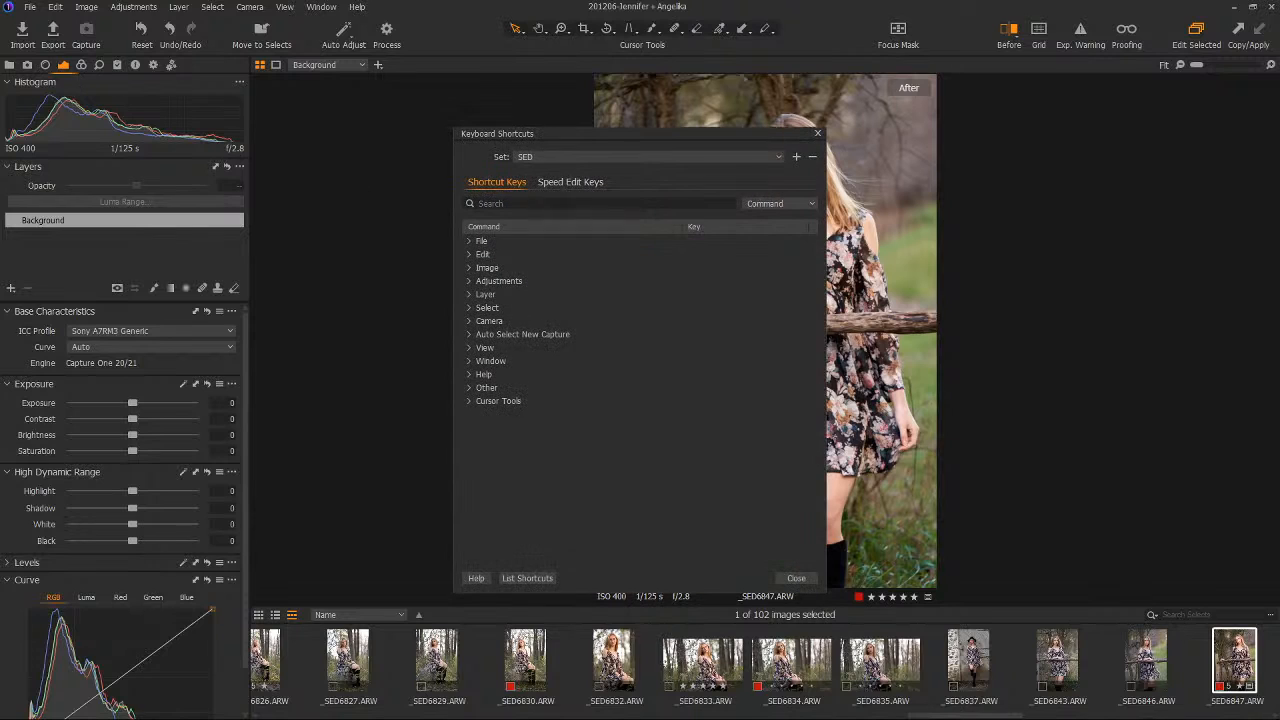
pyautogui.click(570, 182)
pyautogui.scroll(-2, 815, 282)
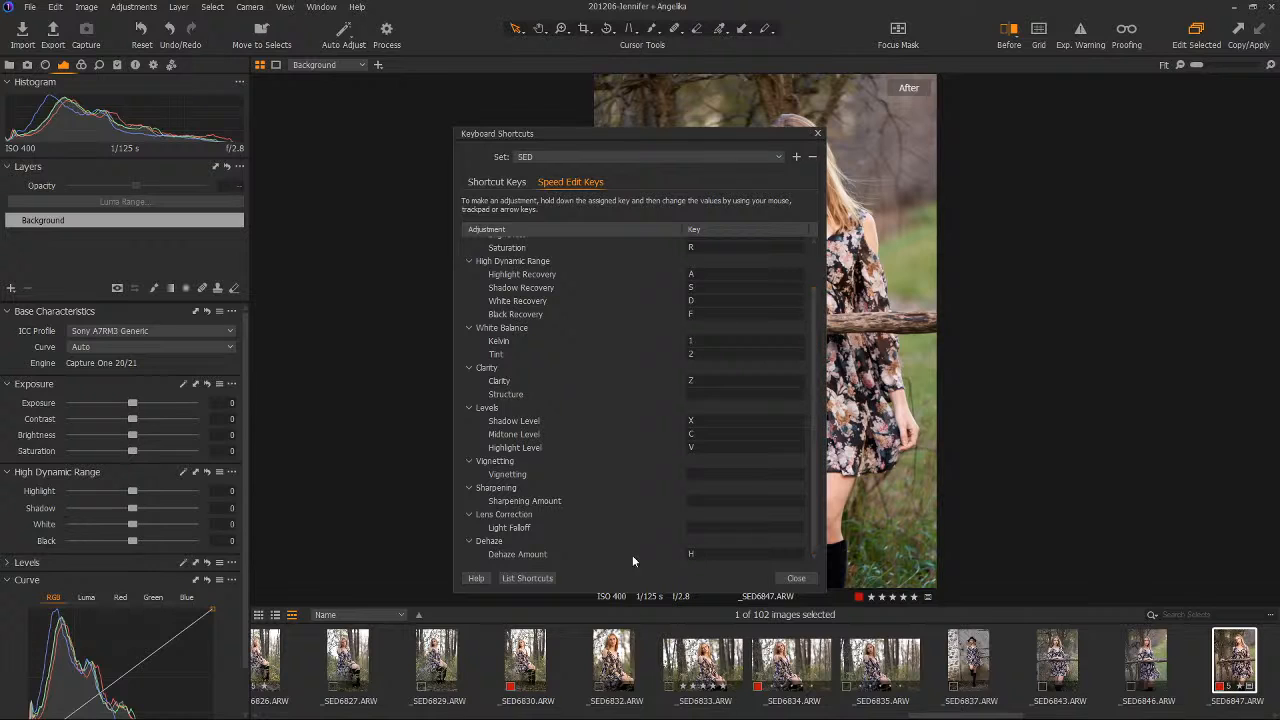
pyautogui.click(790, 578)
# With Speed Edit, lower the fence portrait's Dehaze amount and cool its white balance to 5522 Kelvin.
pyautogui.press('h')
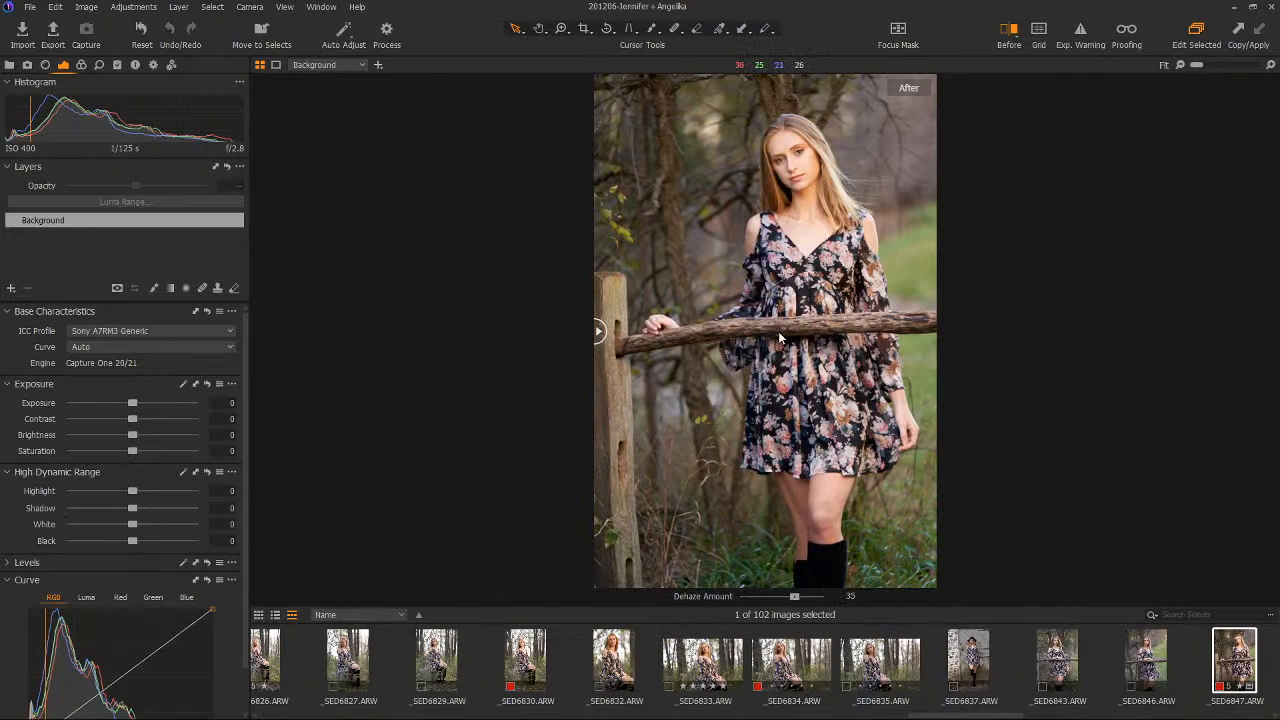
pyautogui.moveTo(780, 338); pyautogui.dragTo(722, 338)
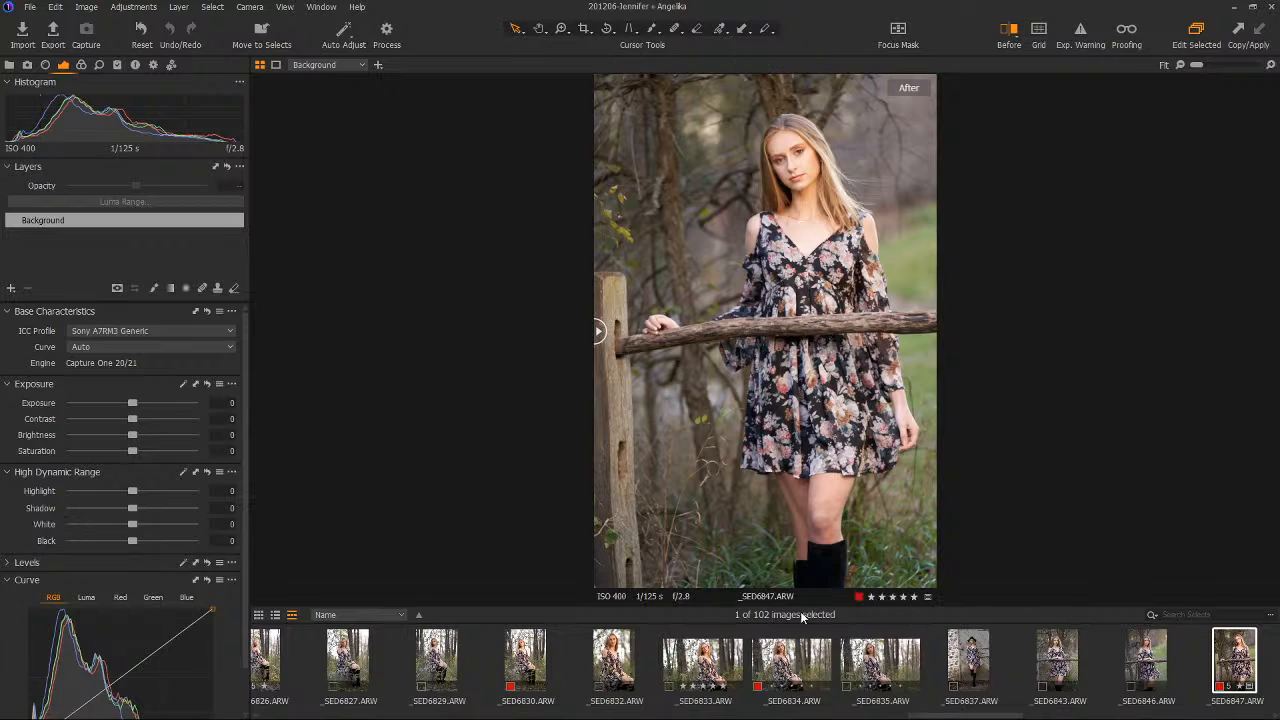
pyautogui.press('t')
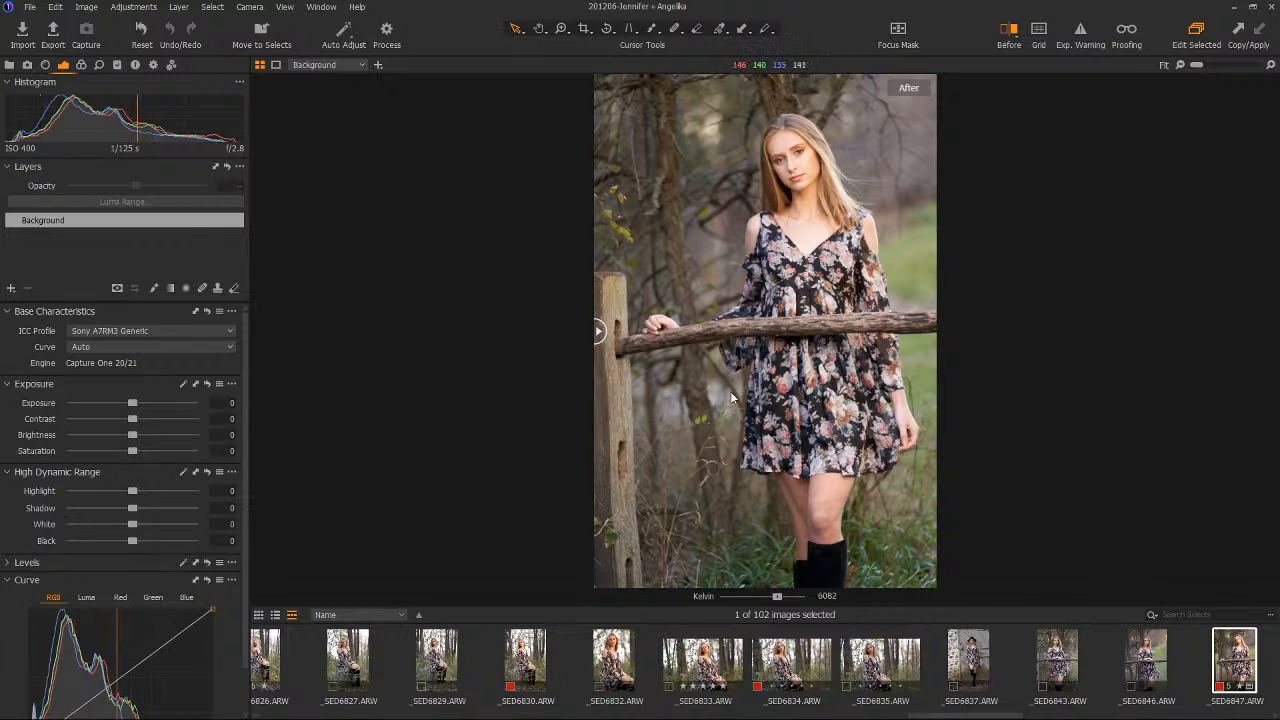
pyautogui.moveTo(722, 338); pyautogui.dragTo(706, 338)
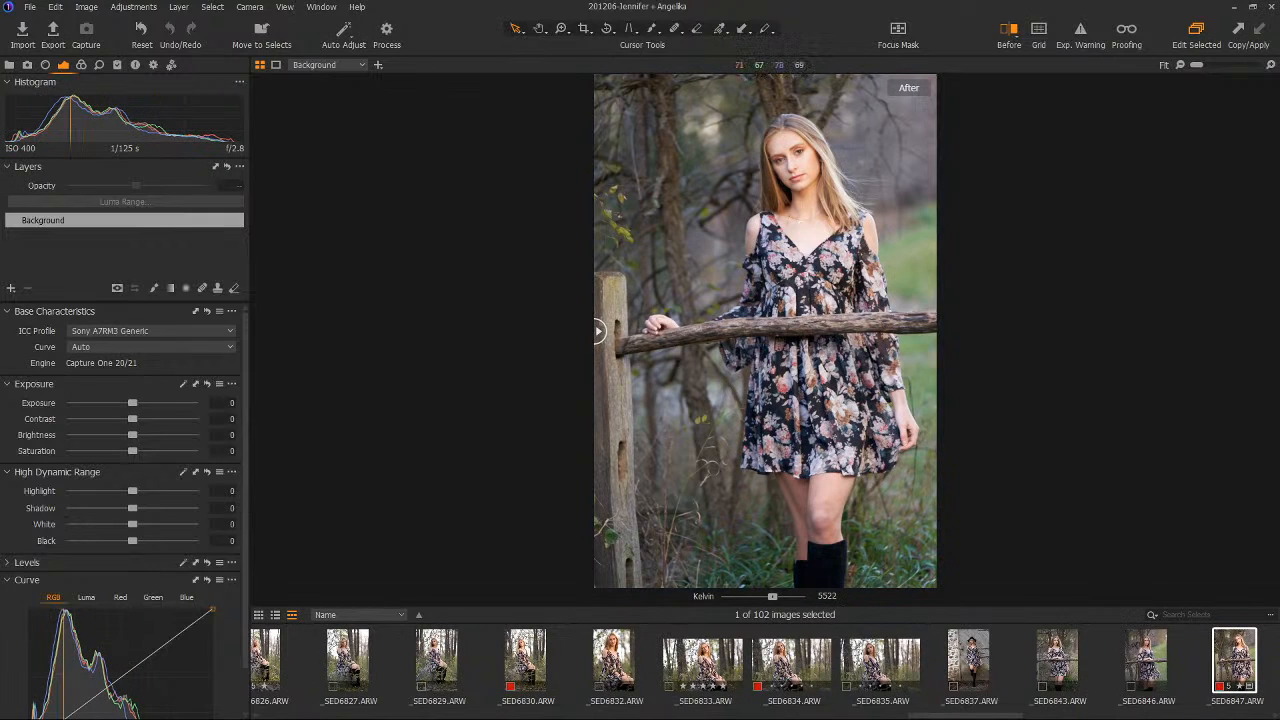
pyautogui.press('y')
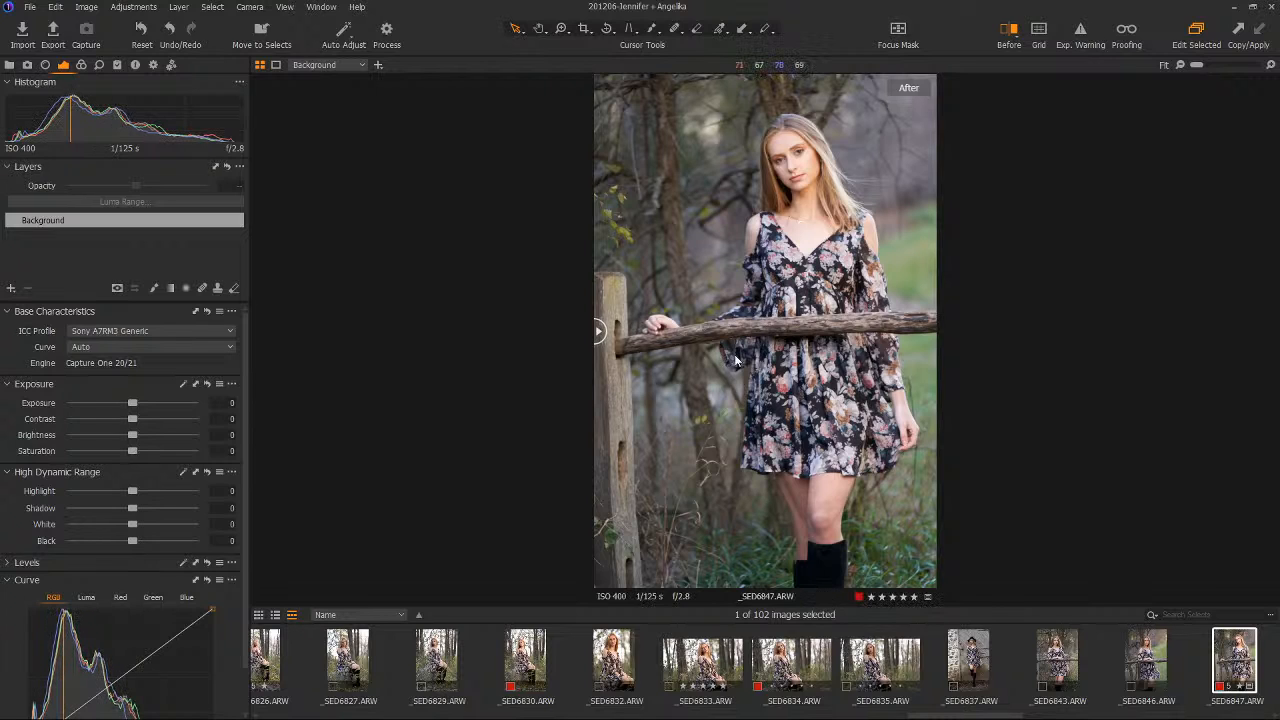
# With Speed Edit, set the fence portrait's Exposure to -0.36 and its Shadow to 6.
pyautogui.press('q')
pyautogui.scroll(-4, 735, 360)
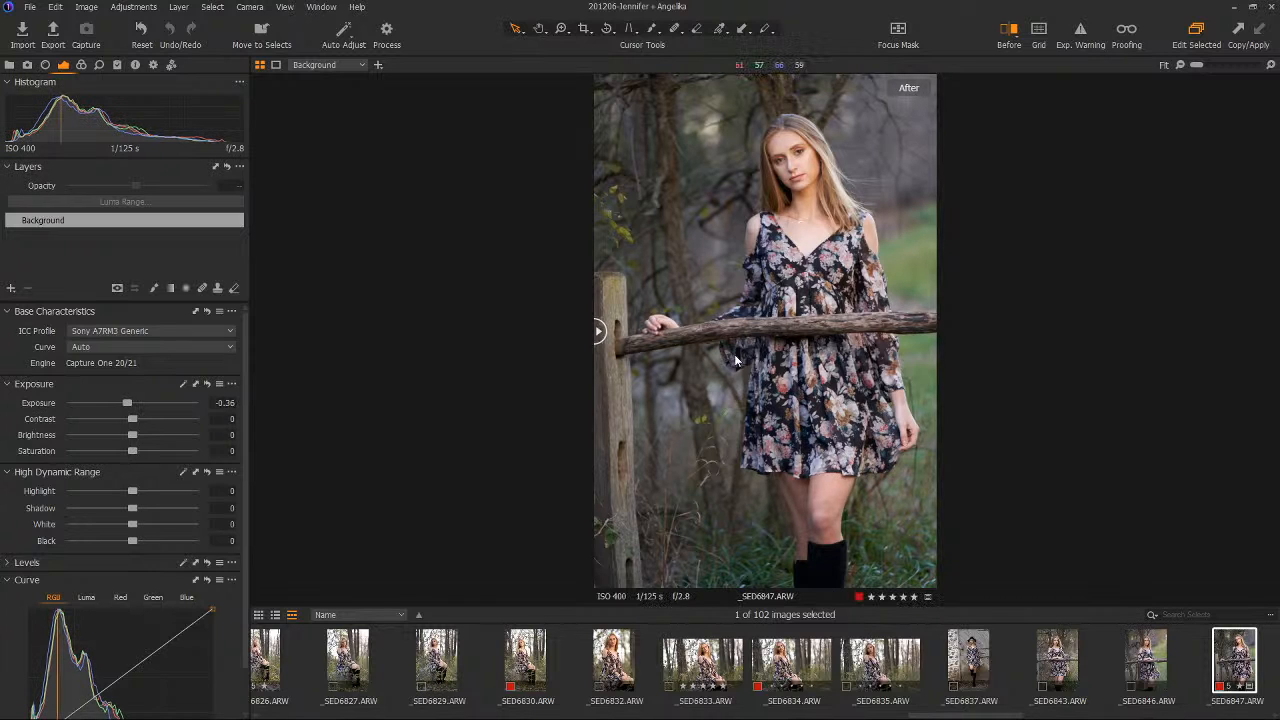
pyautogui.press('s')
pyautogui.scroll(6, 735, 360)
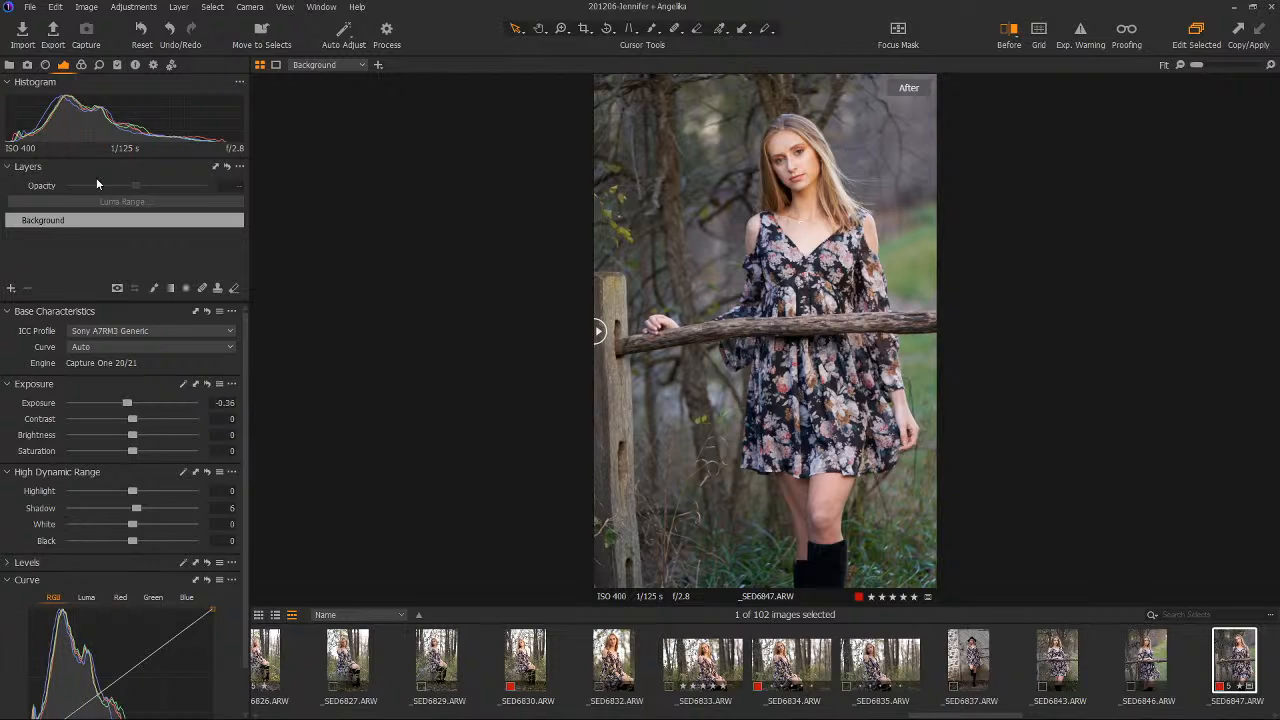
# Return to the freckled close-up in the second Selects favorite and compare before and after along the face, ending in full After view.
pyautogui.click(10, 65)
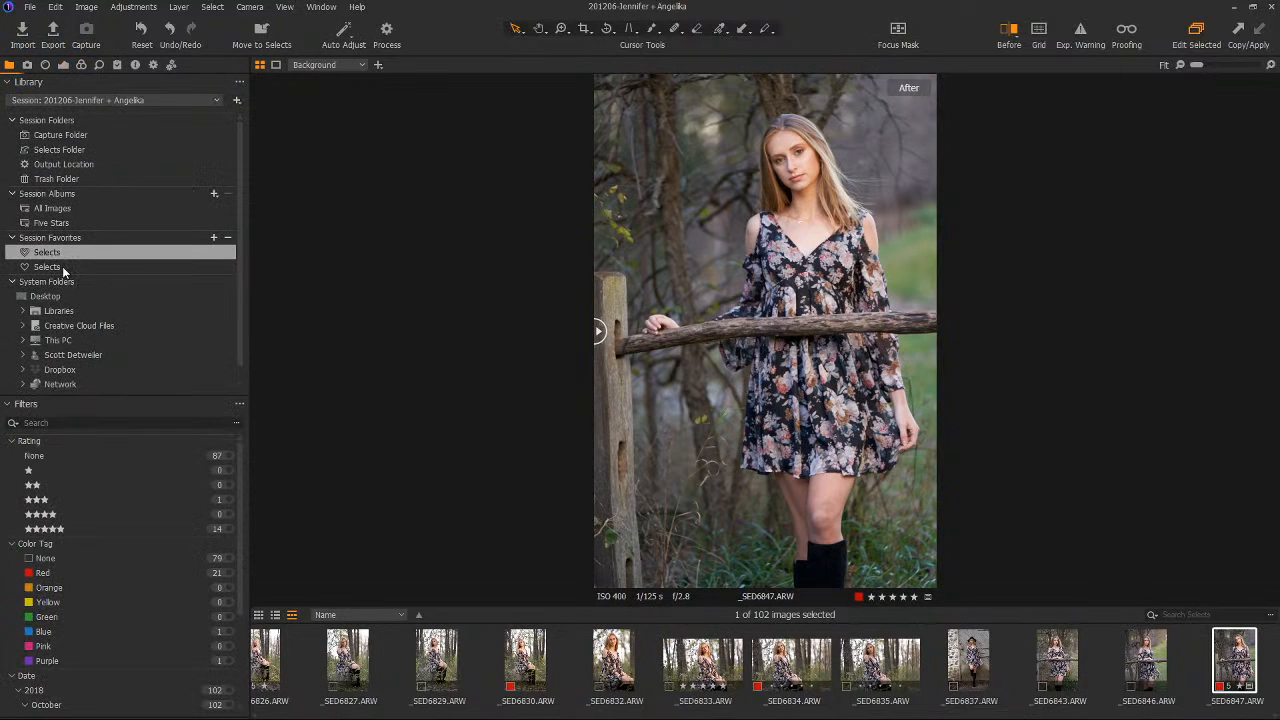
pyautogui.click(46, 266)
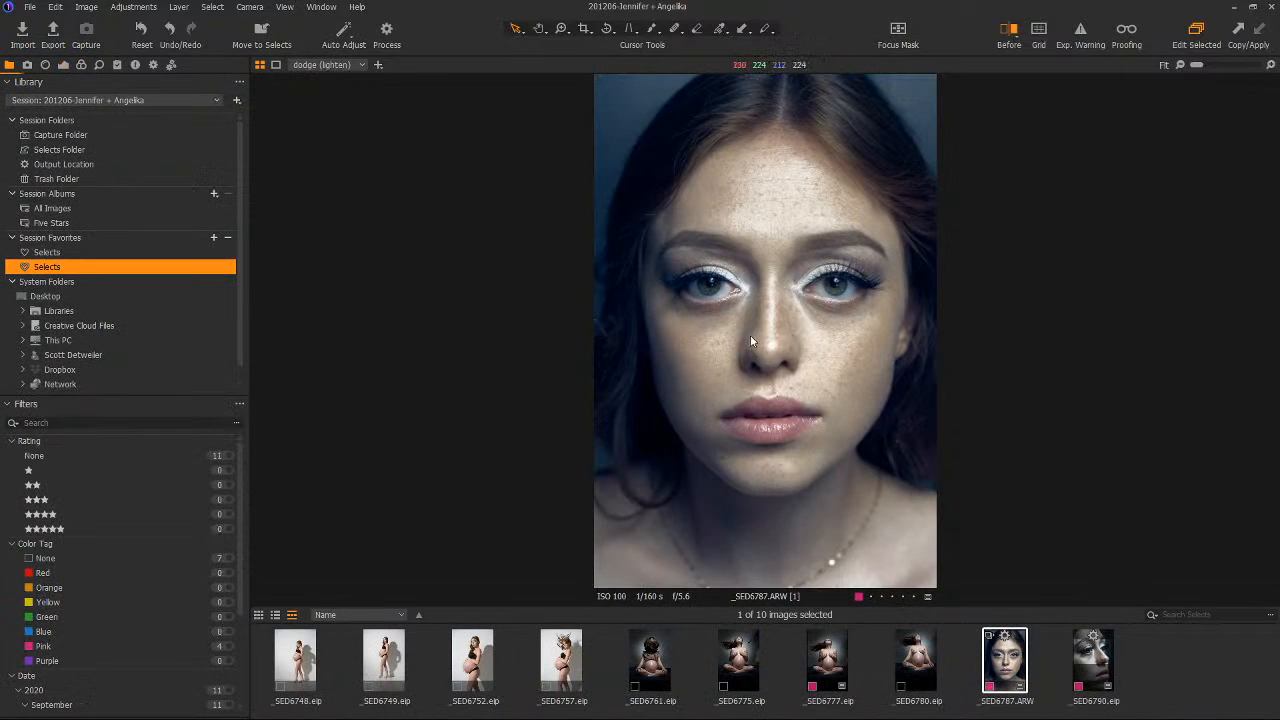
pyautogui.moveTo(599, 331); pyautogui.dragTo(689, 331)
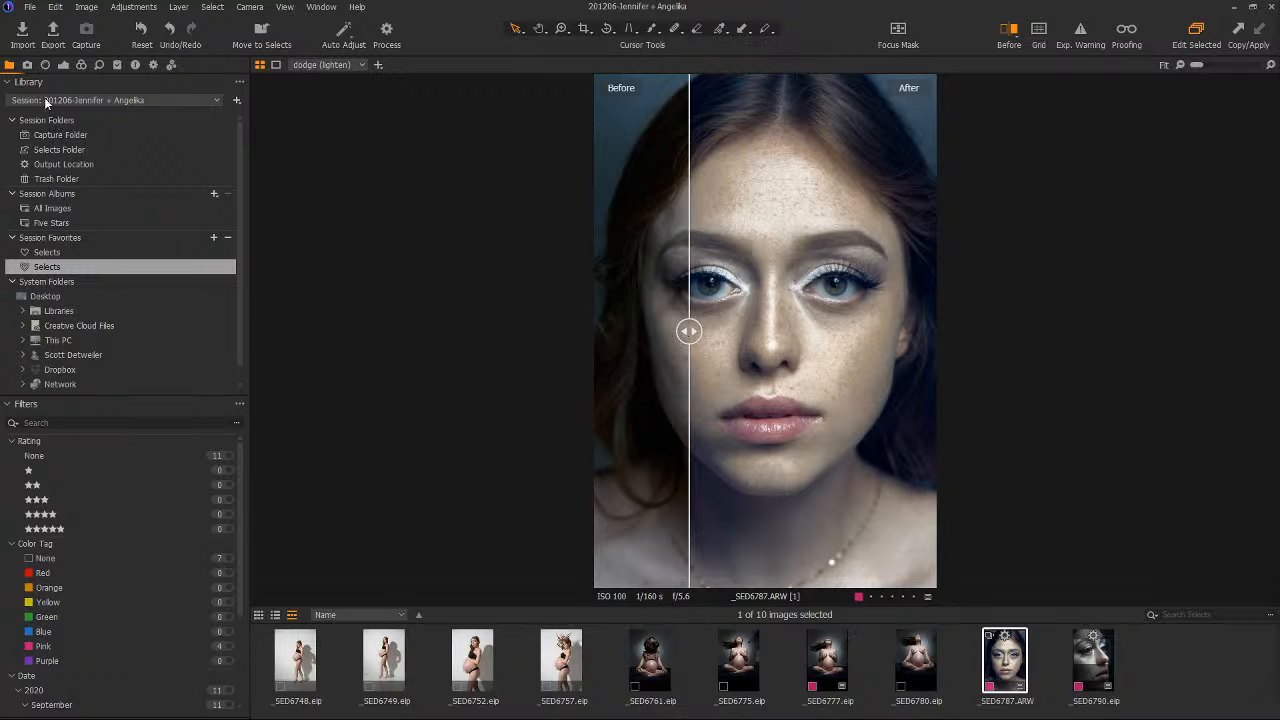
pyautogui.click(63, 64)
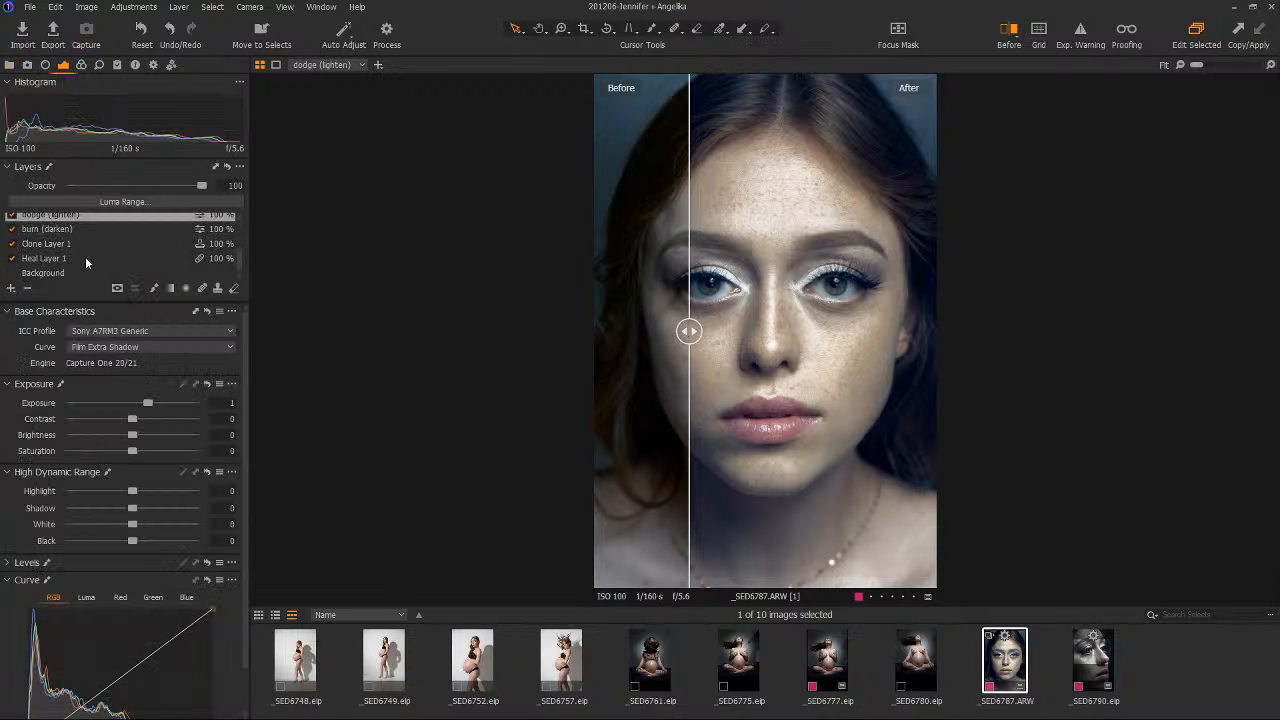
pyautogui.moveTo(689, 331); pyautogui.dragTo(539, 353)
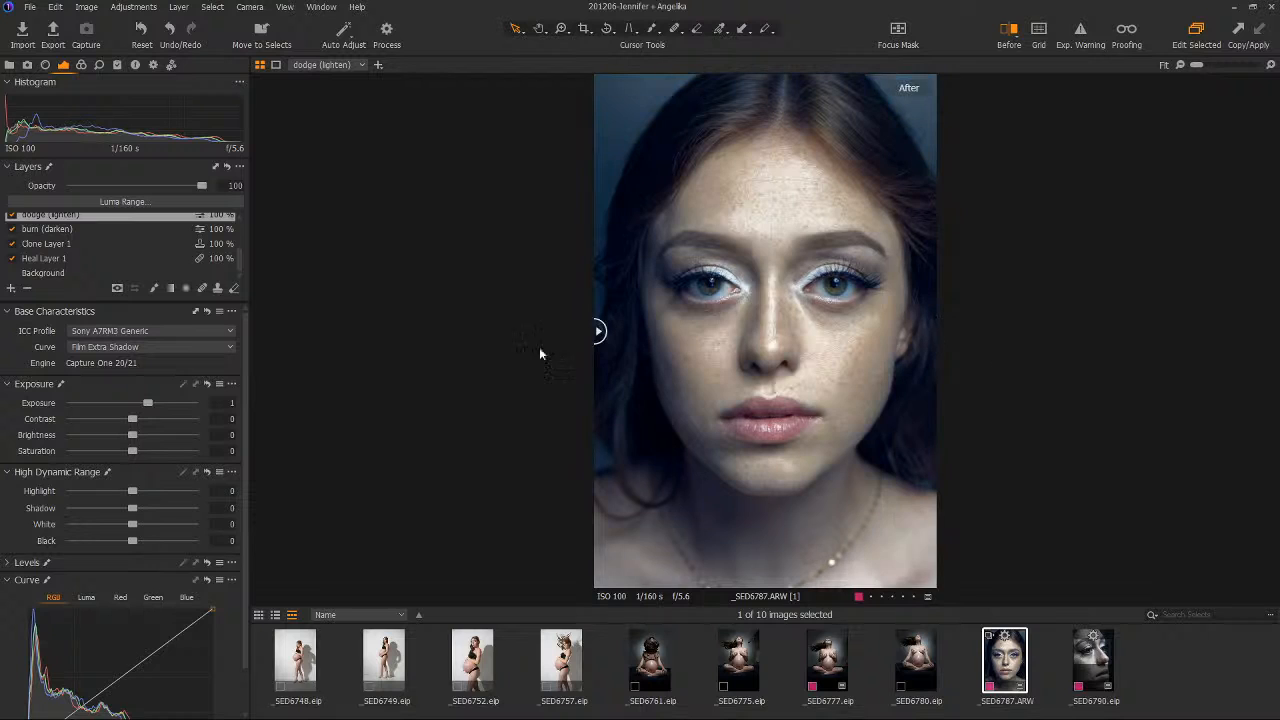
# Reopen the fence portrait from the first Selects favorite and turn off the Before/After comparison.
pyautogui.click(8, 65)
pyautogui.click(77, 255)
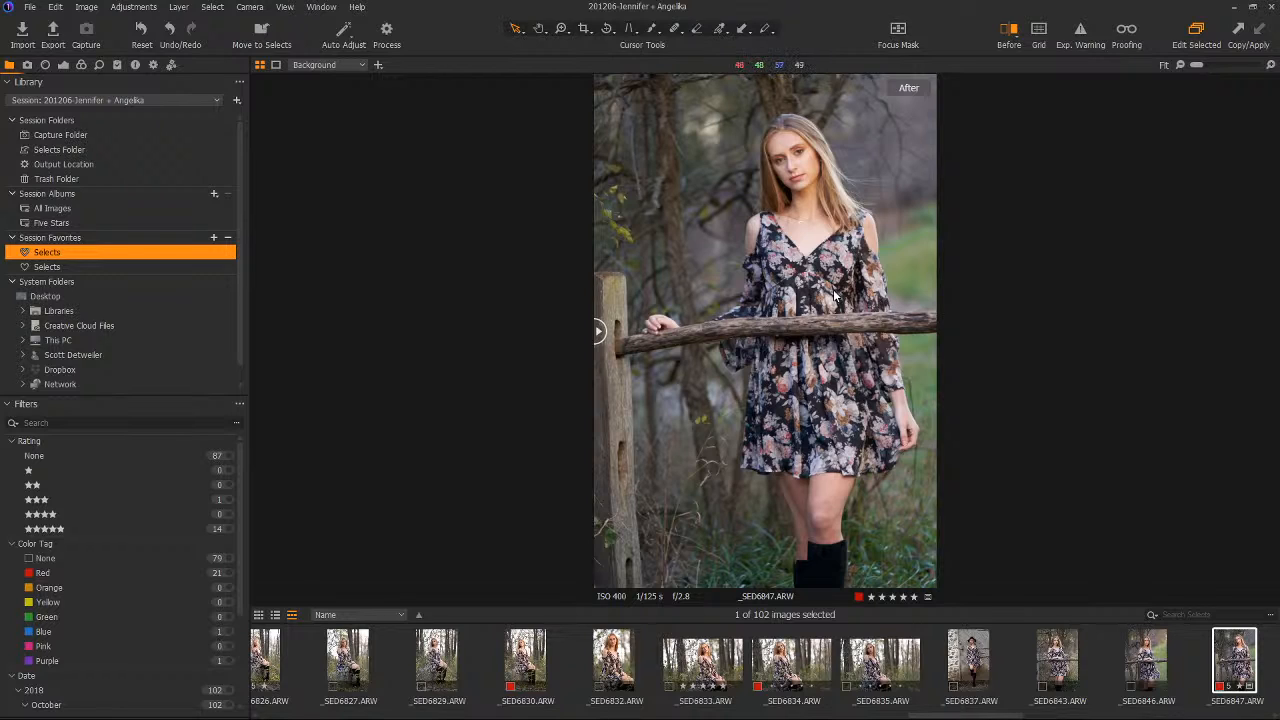
pyautogui.press('b')
# Restore the Select cursor after the Rotate tool, magnify the woman's face to 67%, and fit the whole portrait again.
pyautogui.press('r')
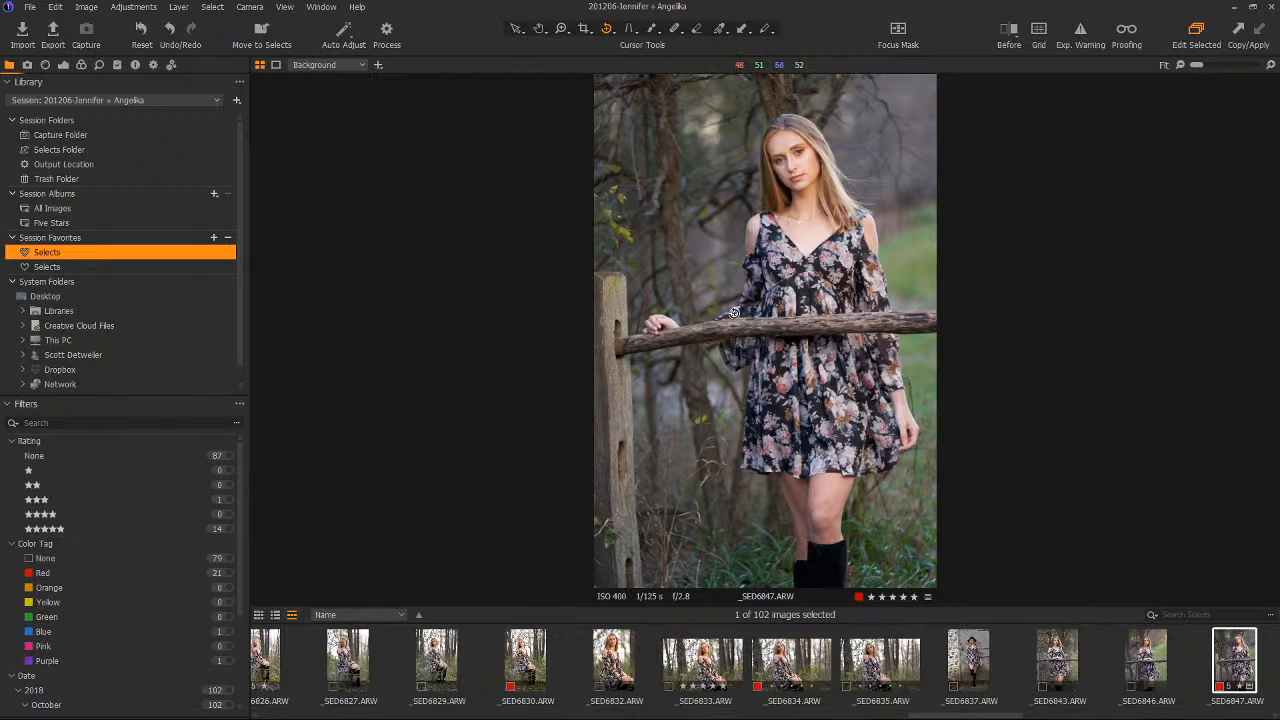
pyautogui.click(517, 28)
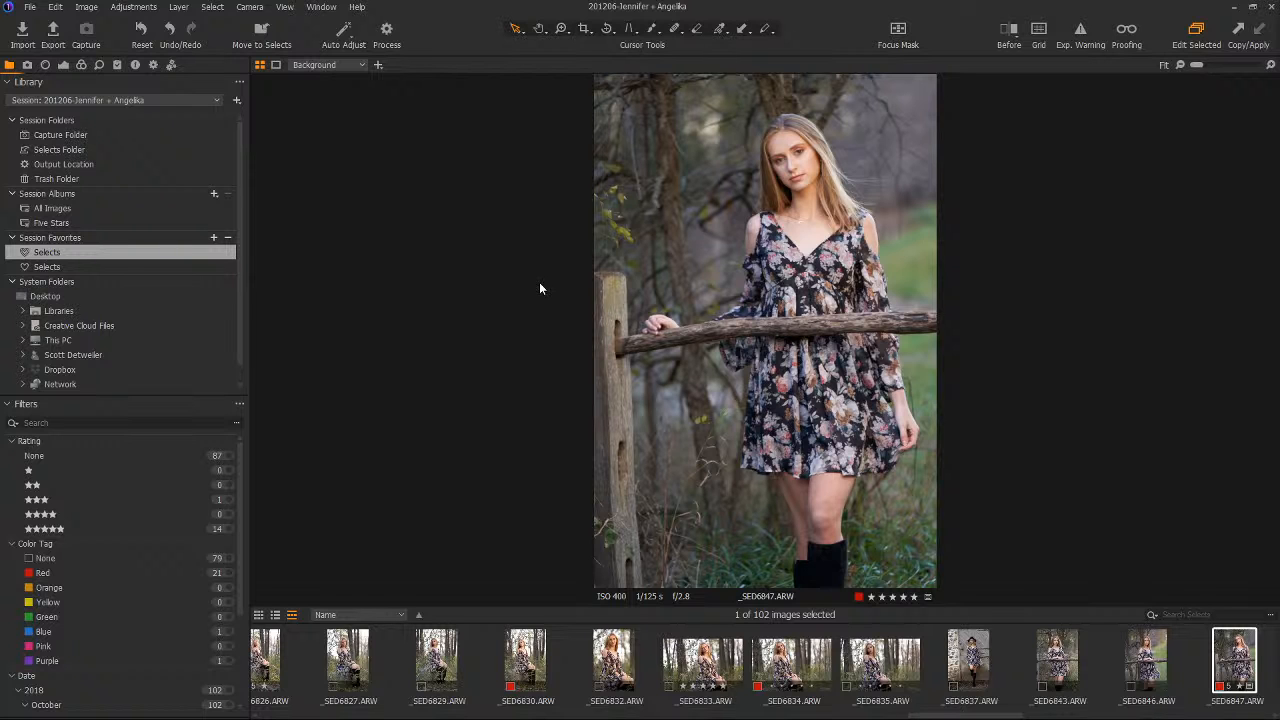
pyautogui.scroll(5, 790, 122)
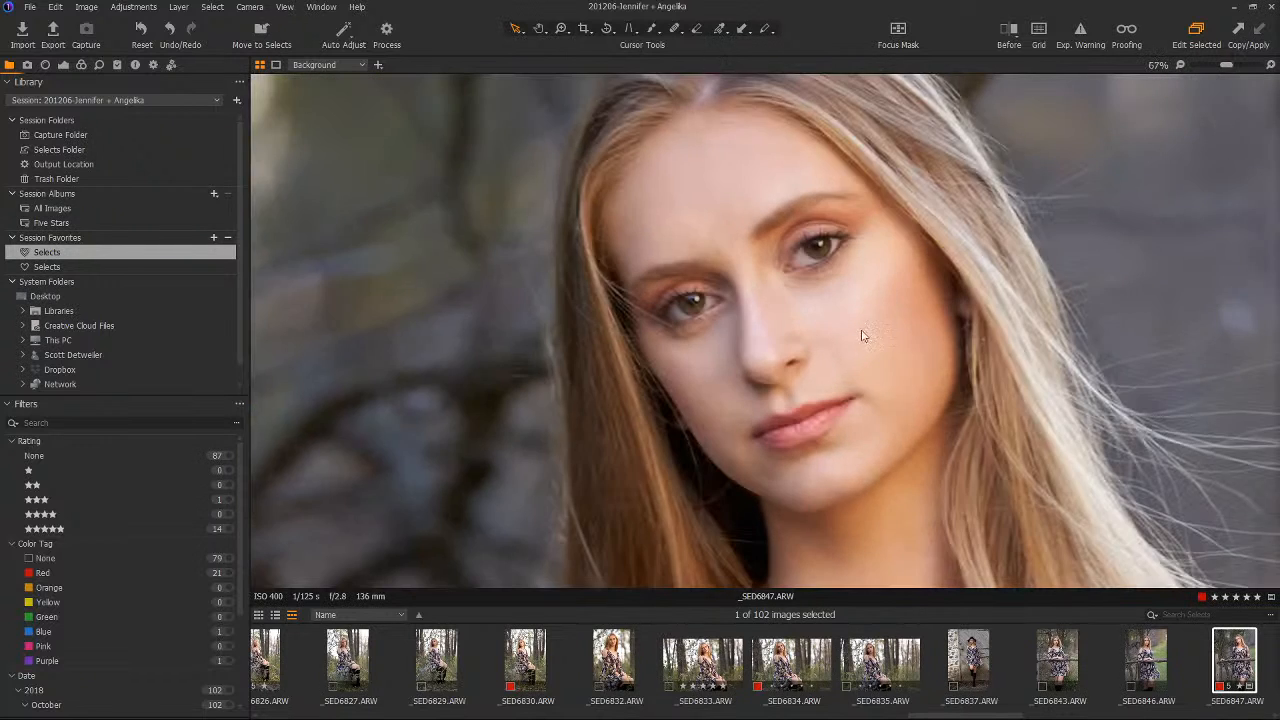
pyautogui.scroll(-5, 843, 371)
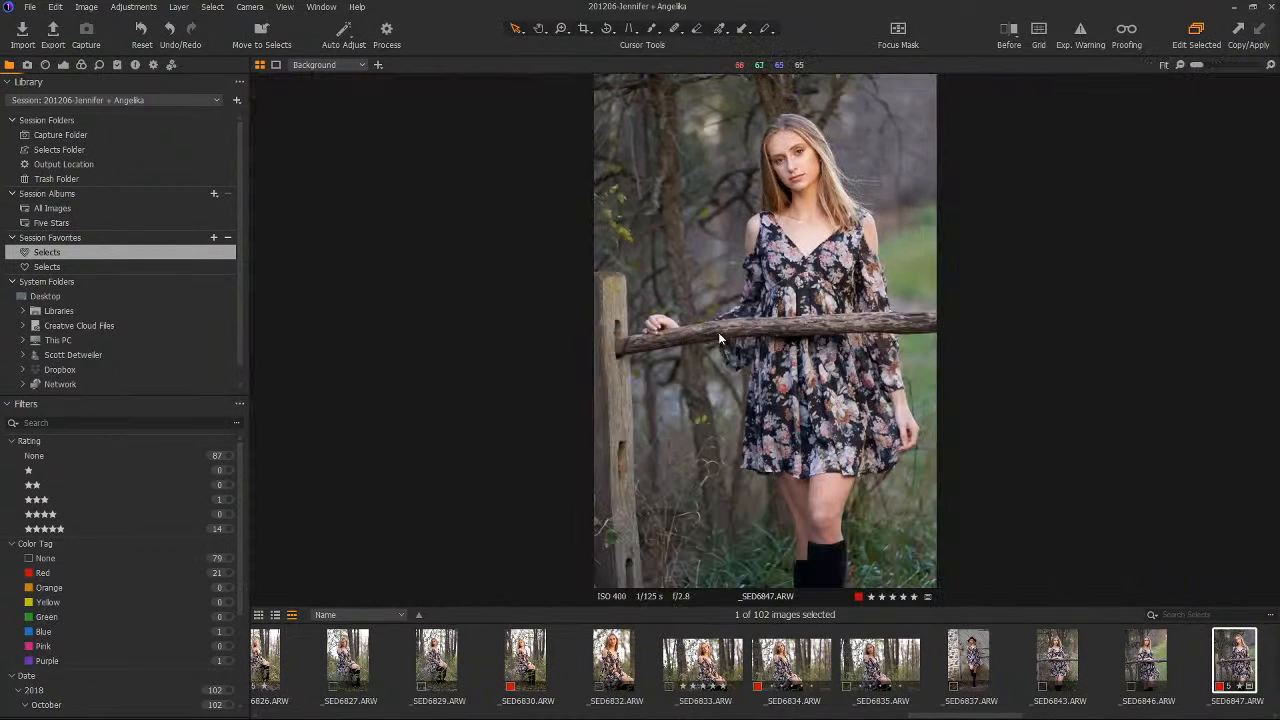
# Switch to File Explorer and open the Cache folder inside the Selects folder's CaptureOne subfolder.
pyautogui.hotkey('alt', 'Tab')
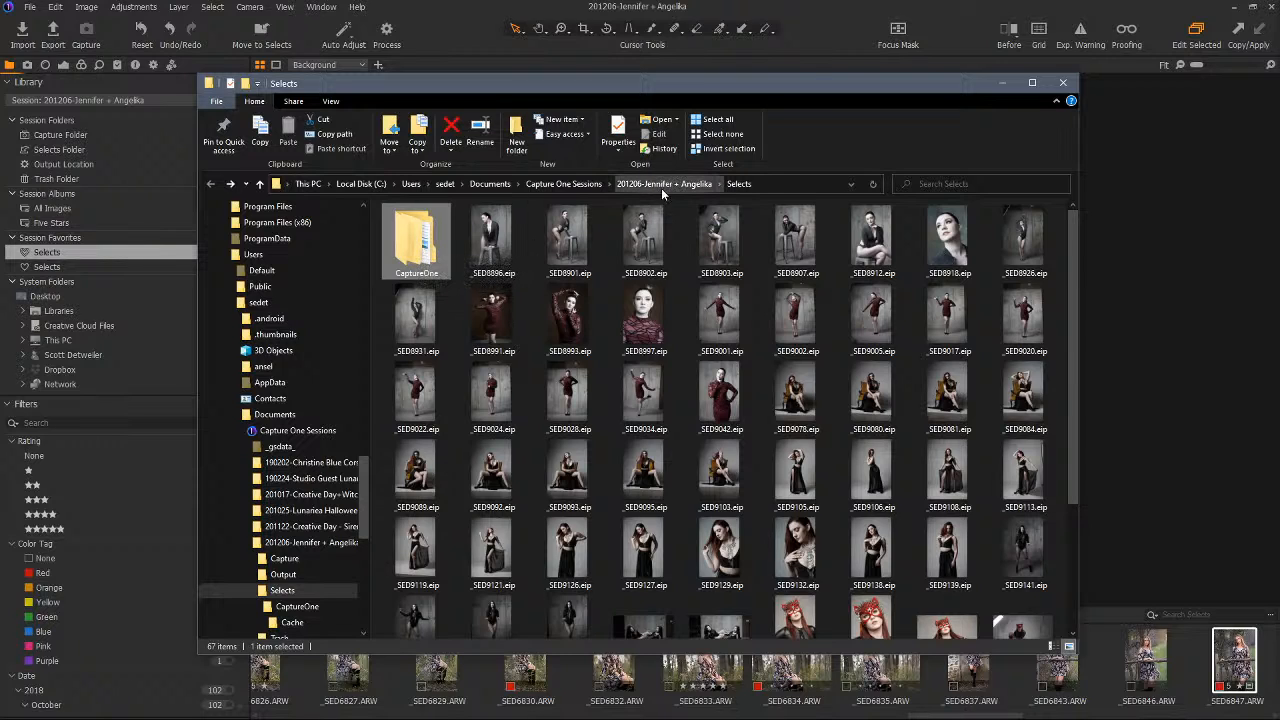
pyautogui.doubleClick(405, 243)
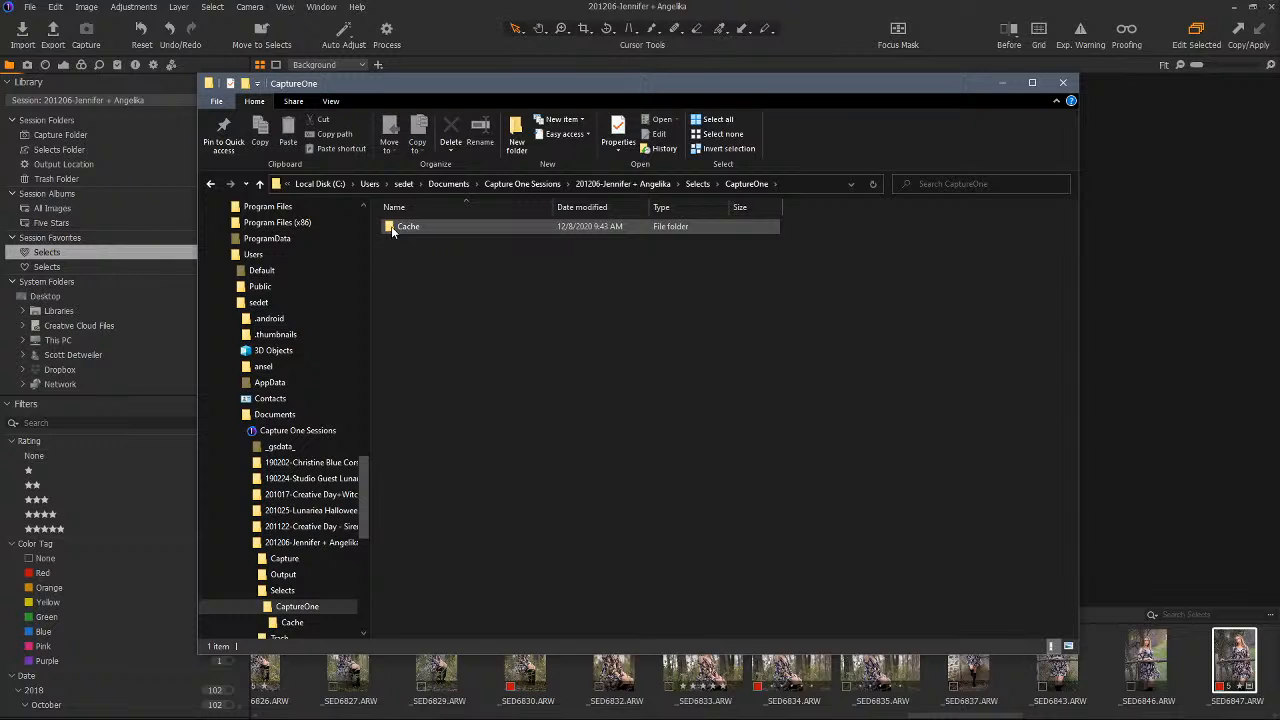
pyautogui.doubleClick(391, 228)
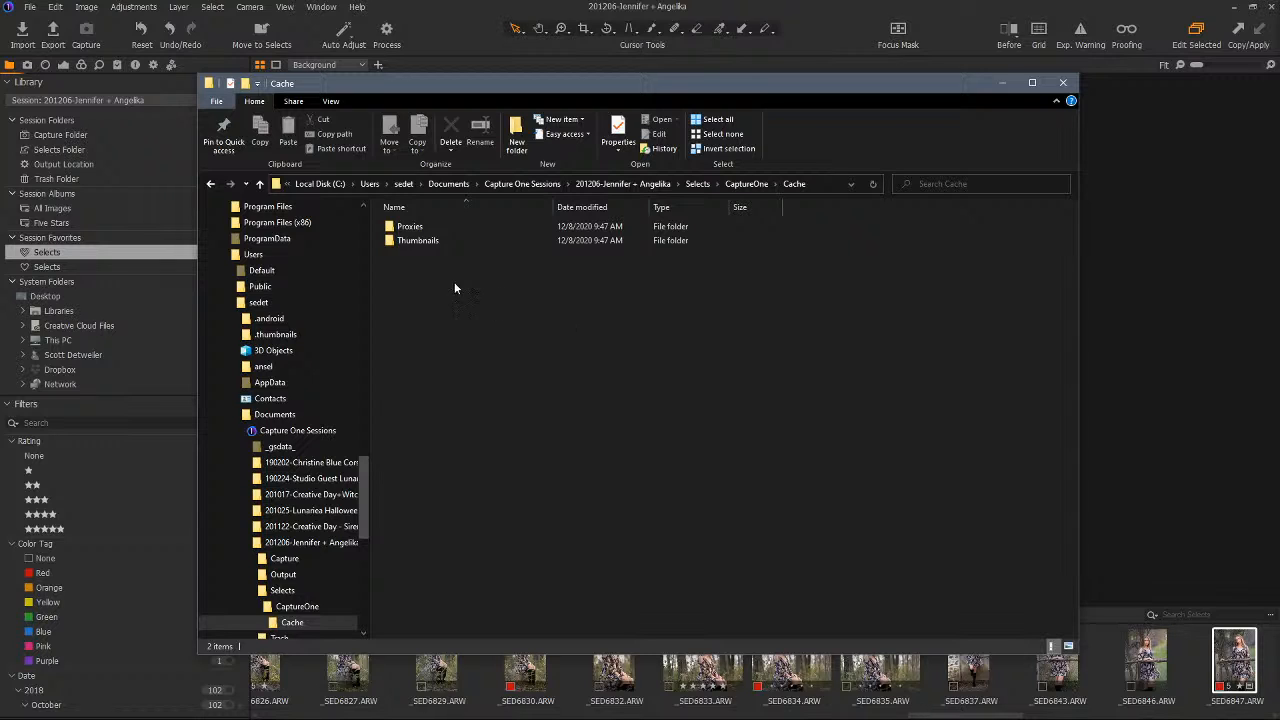
# Point out the Proxies and Thumbnails folders by selecting and deselecting them, and go back up to the Selects folder.
pyautogui.moveTo(430, 277); pyautogui.dragTo(390, 225)
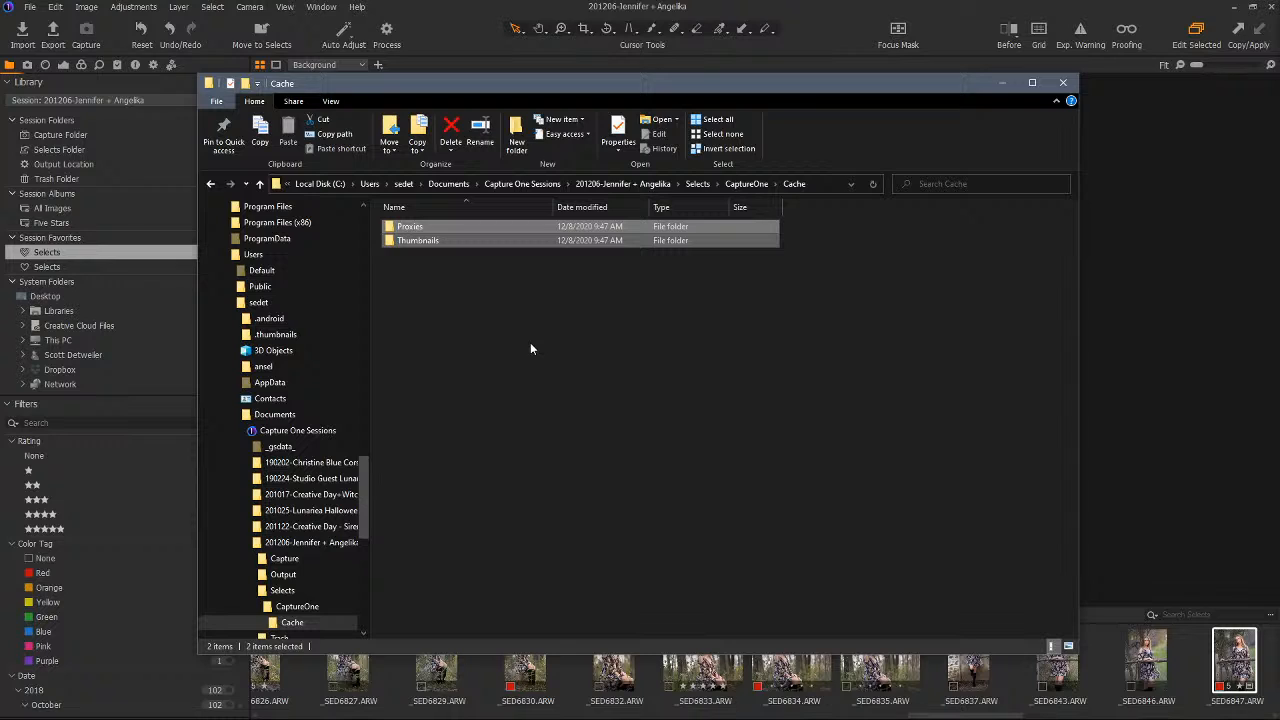
pyautogui.click(520, 340)
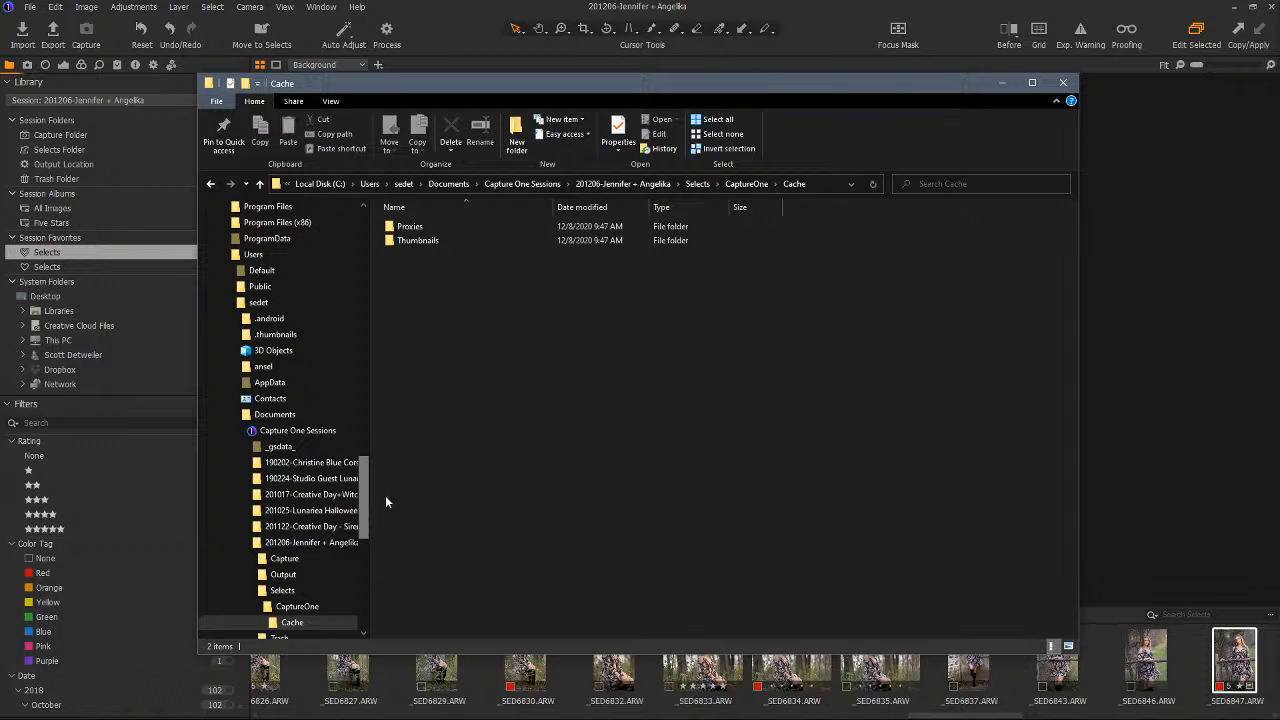
pyautogui.moveTo(470, 290); pyautogui.dragTo(402, 228)
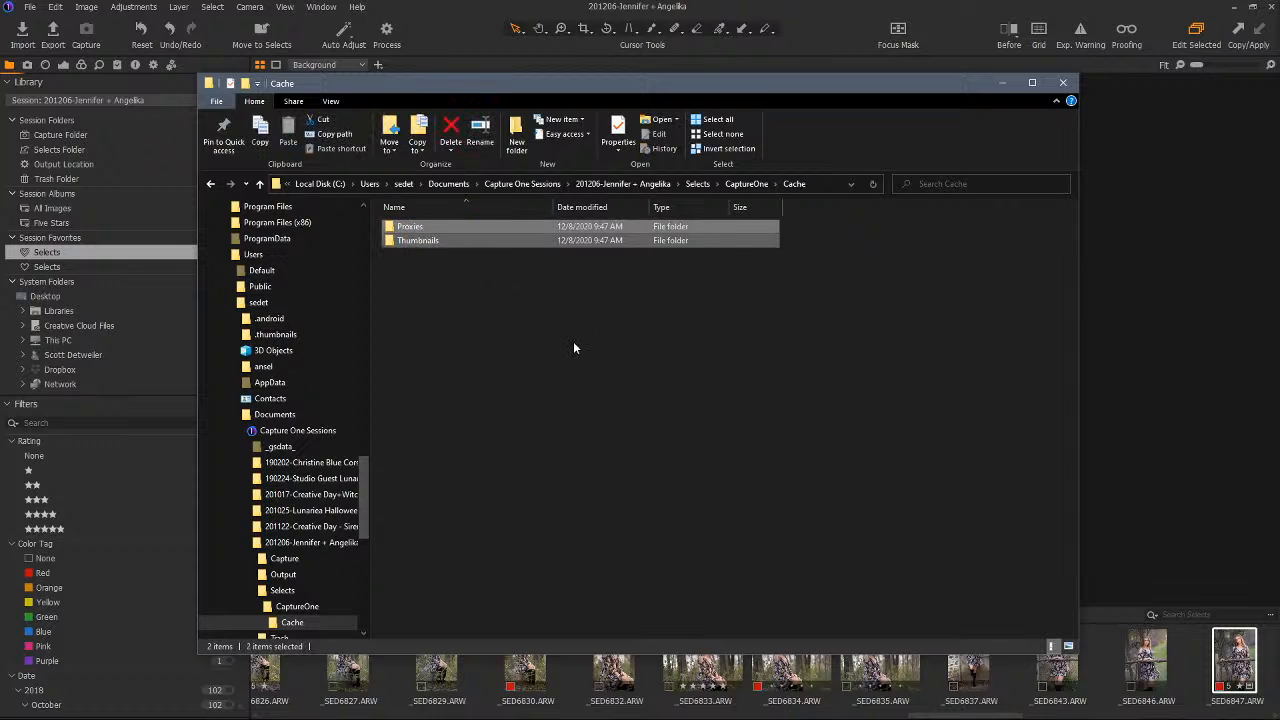
pyautogui.click(684, 399)
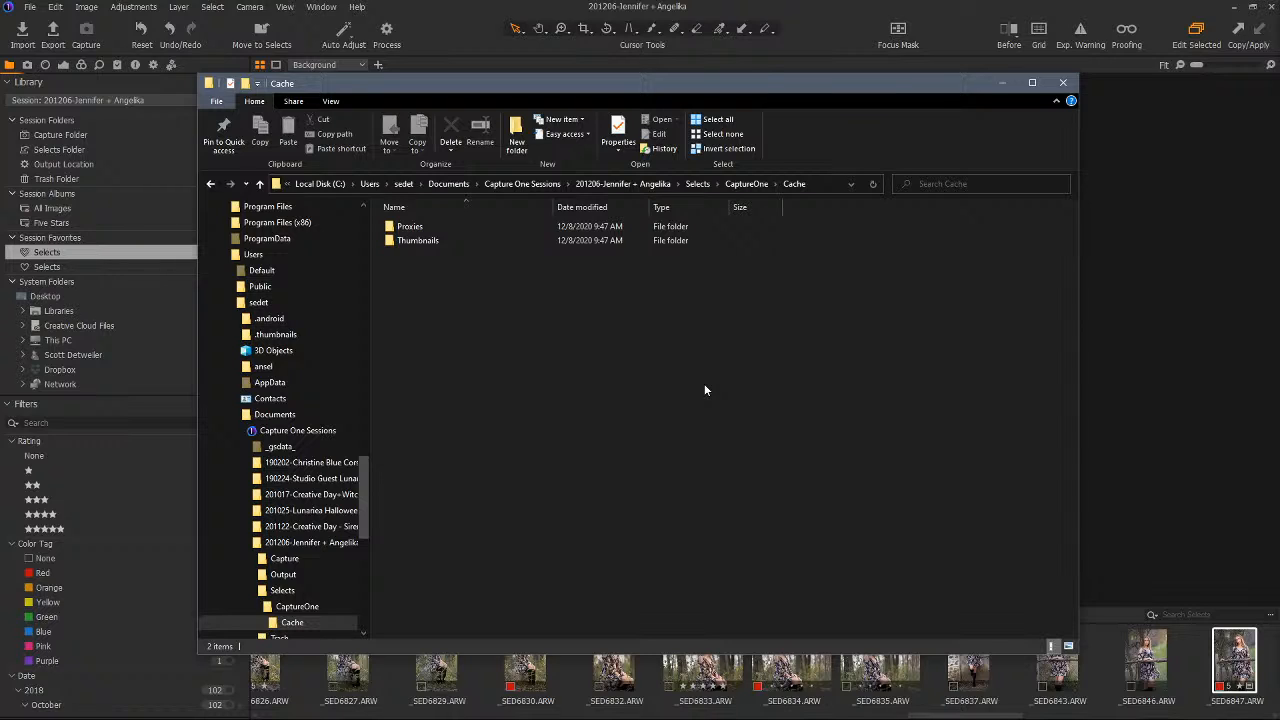
pyautogui.click(697, 183)
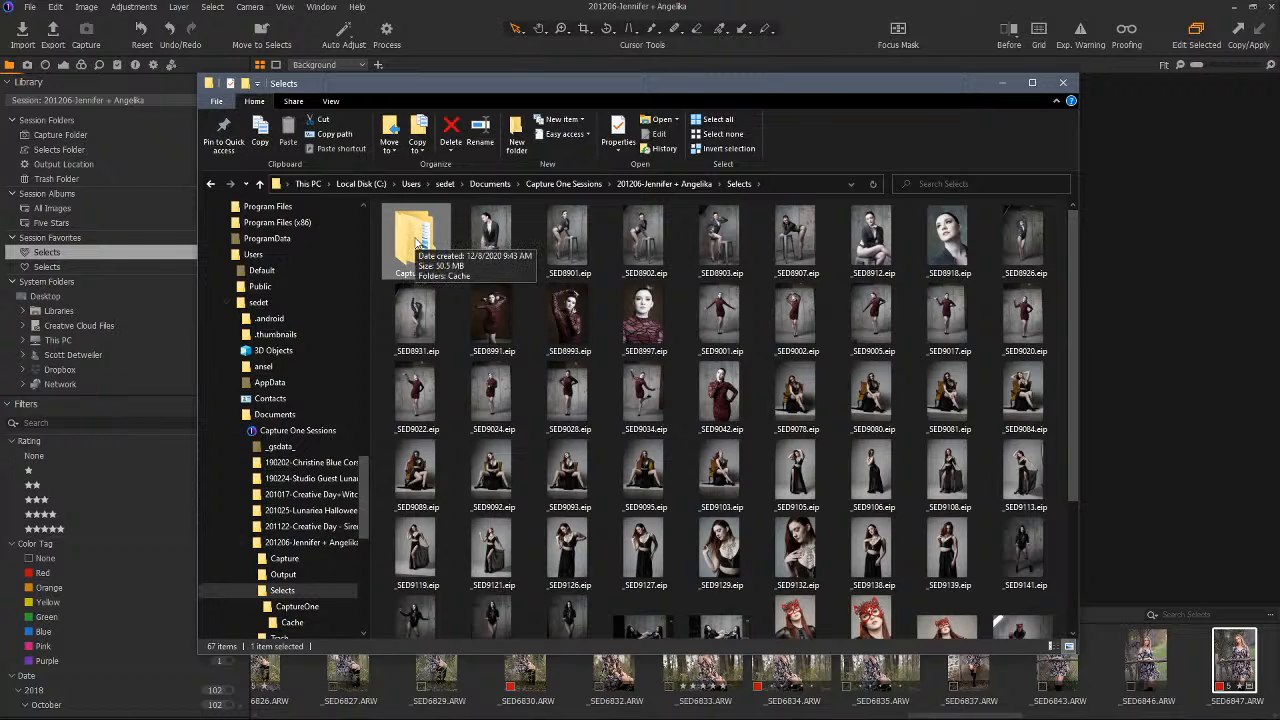
# Return to Capture One from File Explorer and show the process recipes in the output tools.
pyautogui.click(1006, 86)
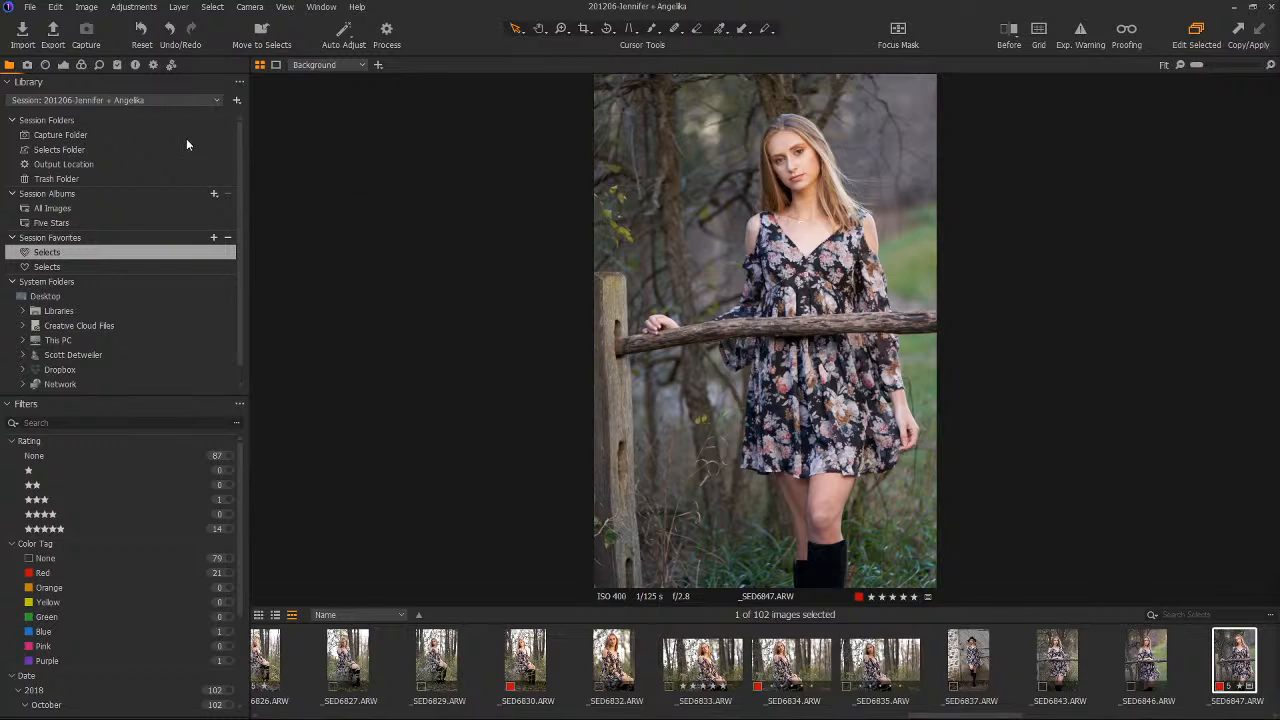
pyautogui.click(136, 65)
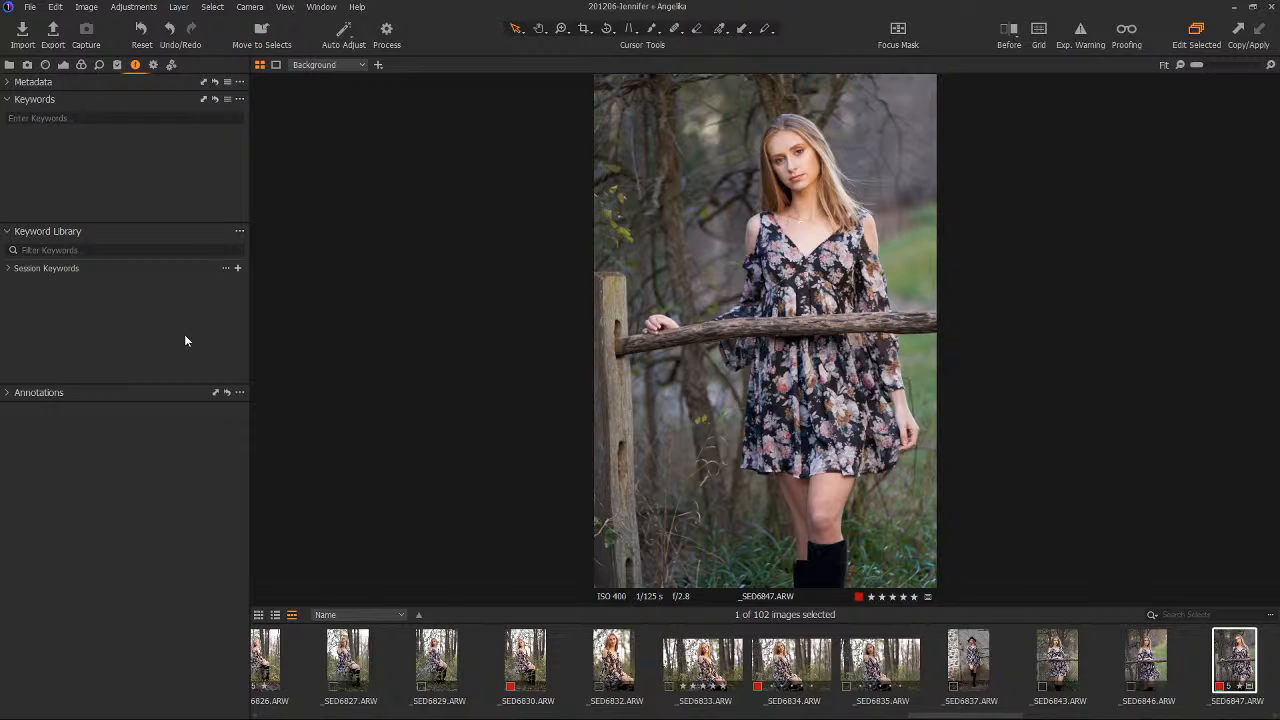
pyautogui.click(153, 64)
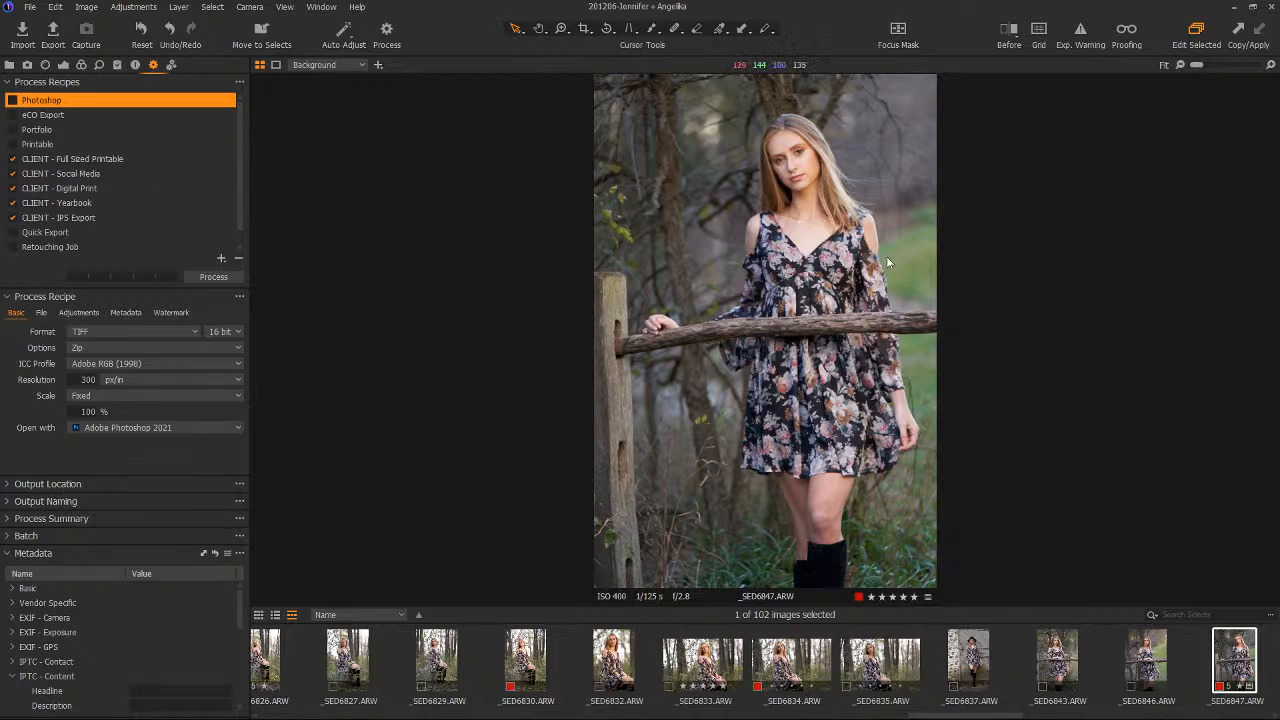
# Disable all five enabled CLIENT process recipes and toggle the Photoshop recipe on and off again.
pyautogui.click(12, 159)
pyautogui.click(12, 174)
pyautogui.click(12, 188)
pyautogui.click(12, 203)
pyautogui.click(12, 217)
pyautogui.click(12, 100)
pyautogui.click(12, 100)
# Re-enable the Full Sized Printable, Social Media, Digital Print, Yearbook and IPS Export recipes for clients.
pyautogui.click(89, 163)
pyautogui.click(13, 160)
pyautogui.click(14, 174)
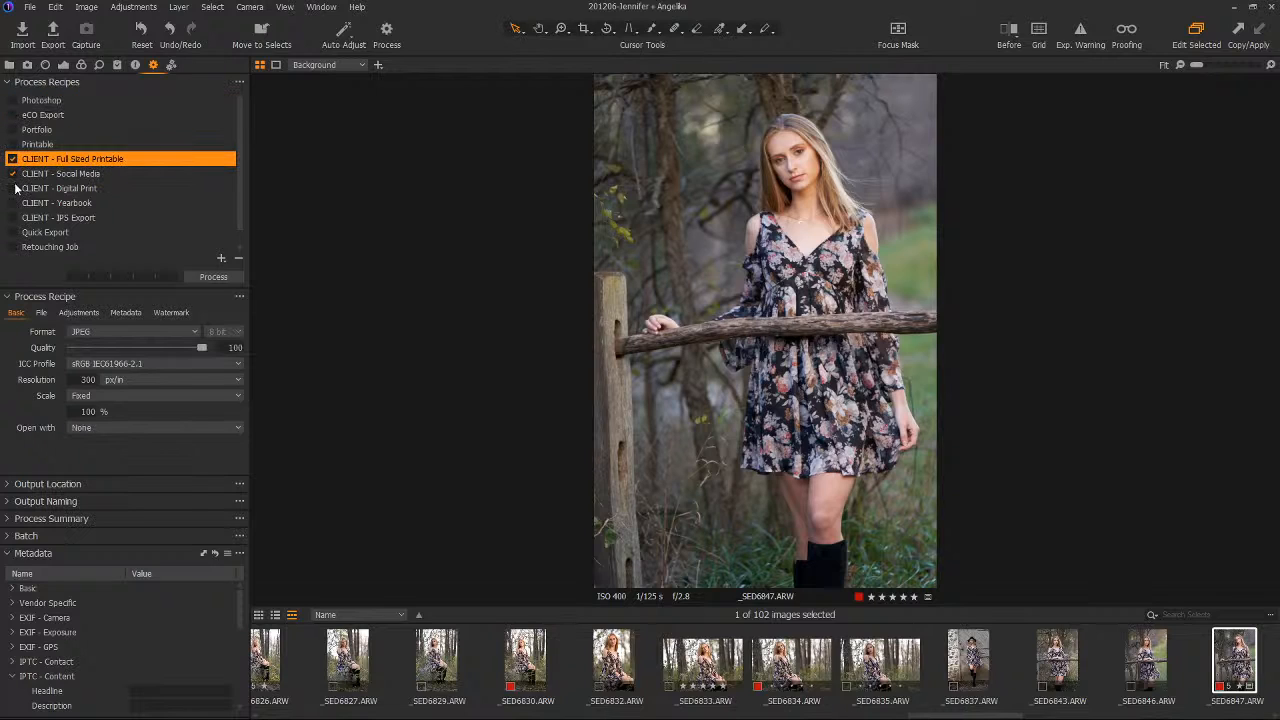
pyautogui.click(13, 188)
pyautogui.click(13, 203)
pyautogui.click(13, 217)
# Enable only the Photoshop process recipe, disable the five CLIENT recipes, and show the Photoshop recipe's settings.
pyautogui.click(13, 101)
pyautogui.click(13, 159)
pyautogui.click(13, 174)
pyautogui.click(13, 188)
pyautogui.click(13, 203)
pyautogui.click(13, 217)
pyautogui.click(44, 101)
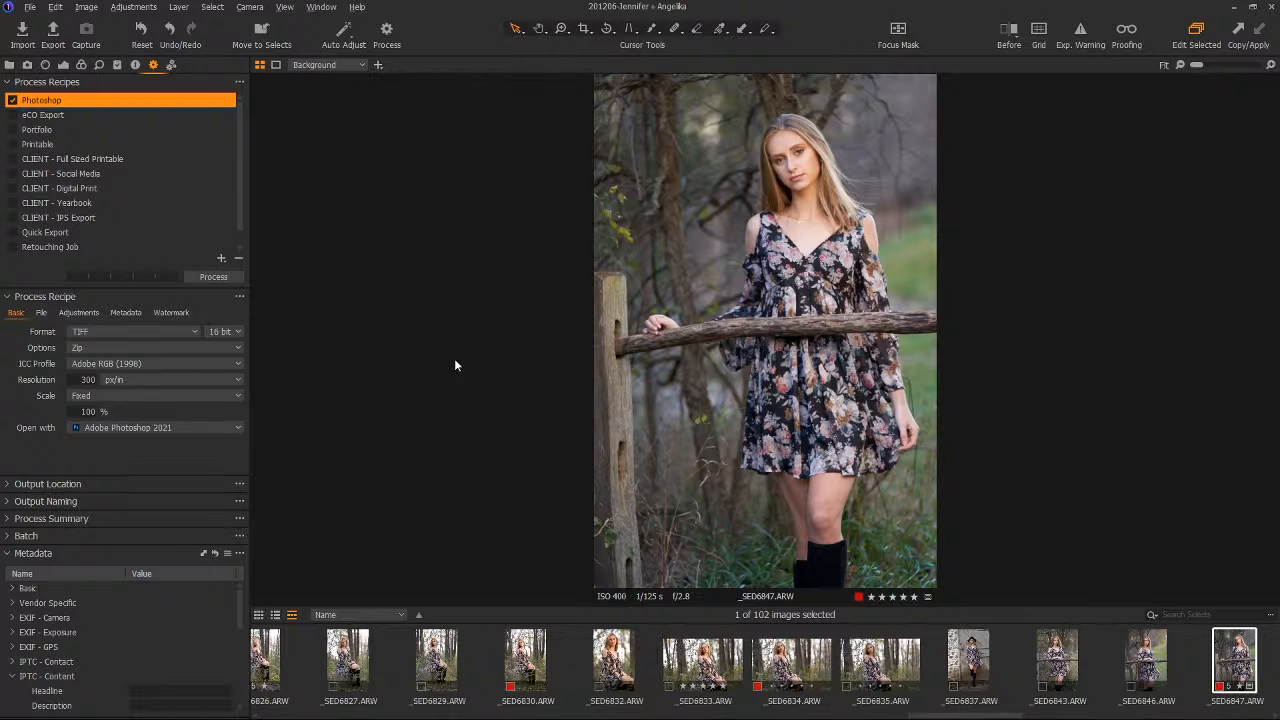
# Open _SED6834.ARW, hide and show the viewer twice, and look through the earlier photos in the filmstrip.
pyautogui.click(775, 666)
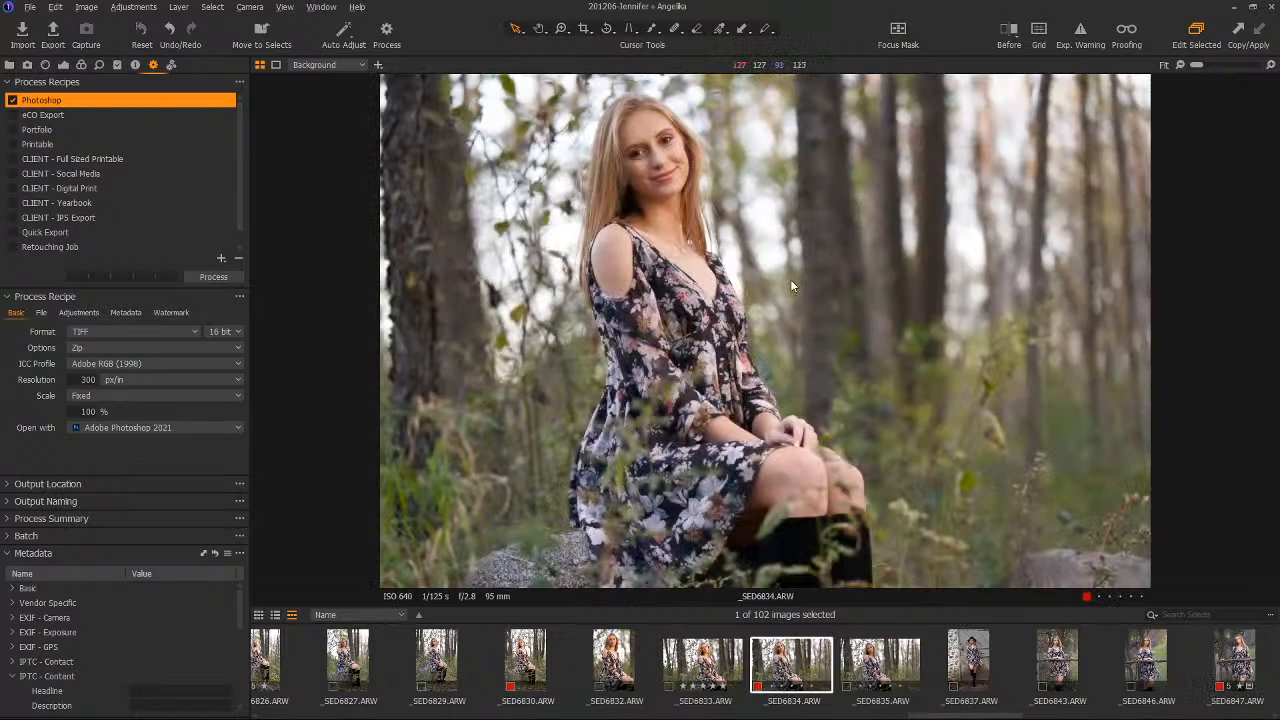
pyautogui.hotkey('ctrl', 'alt', 'v')
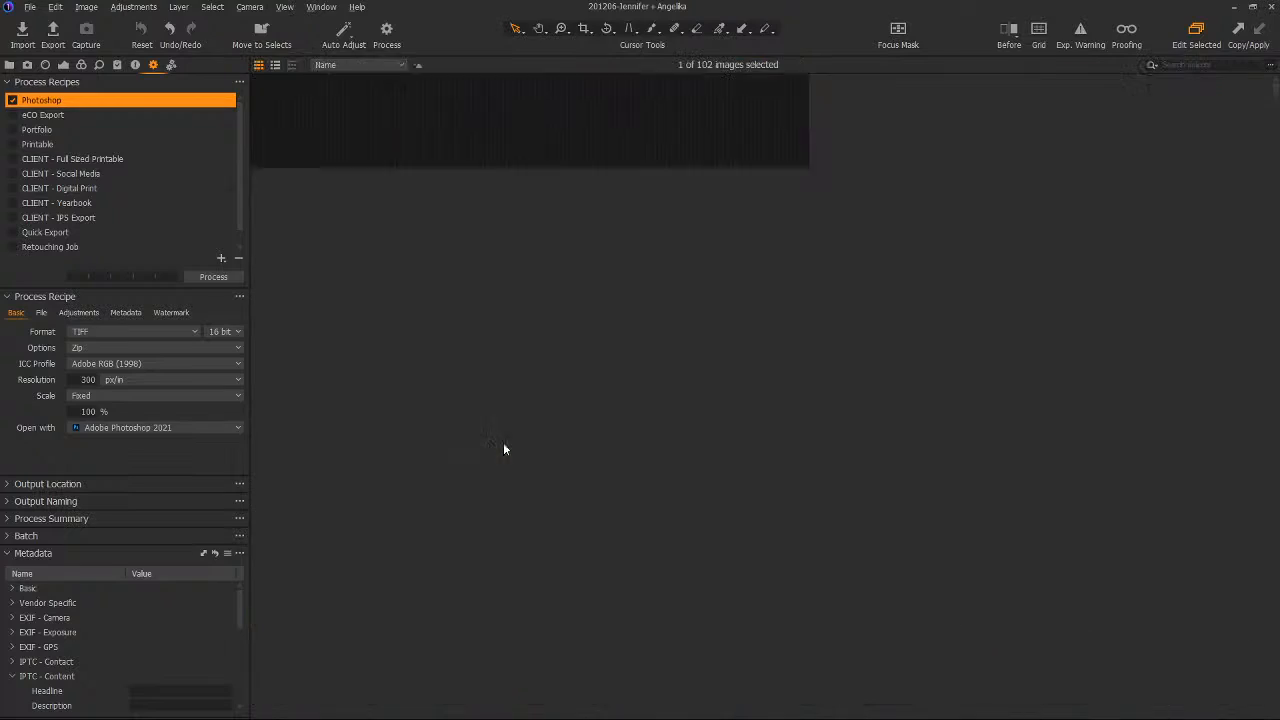
pyautogui.hotkey('ctrl', 'alt', 'v')
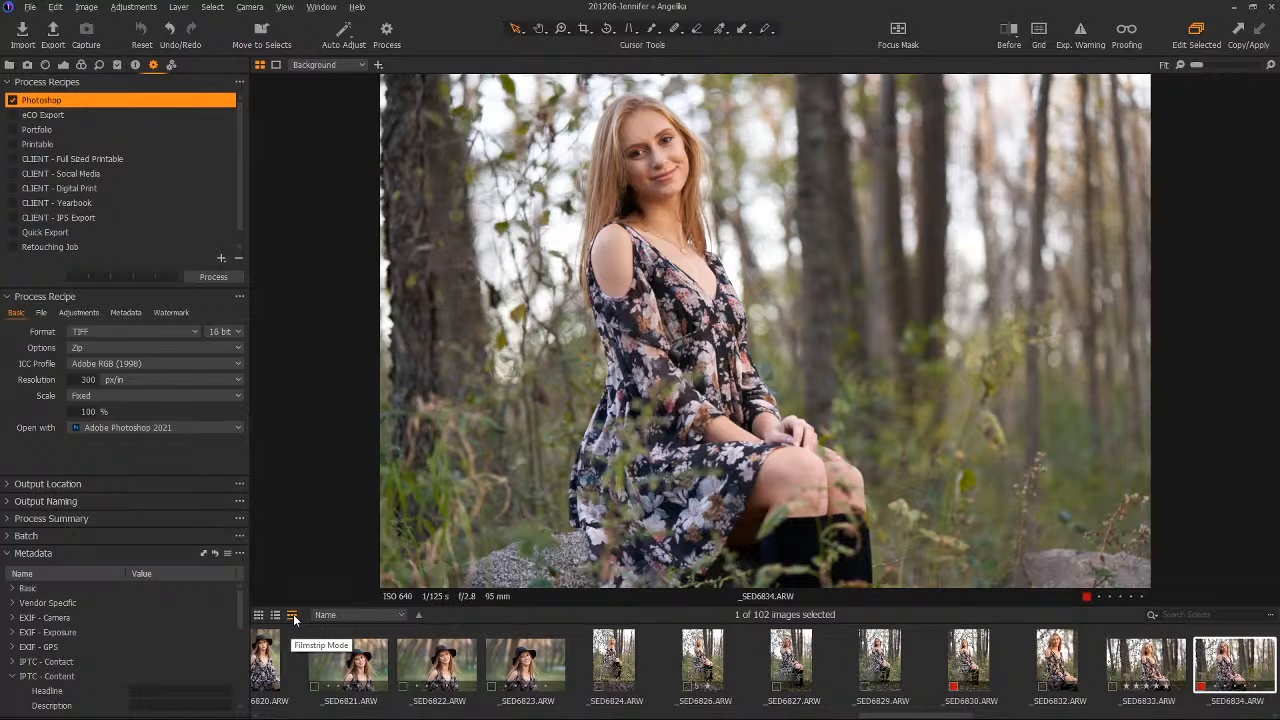
pyautogui.hotkey('ctrl', 'alt', 'v')
pyautogui.hotkey('ctrl', 'alt', 'v')
pyautogui.moveTo(935, 716); pyautogui.dragTo(833, 717)
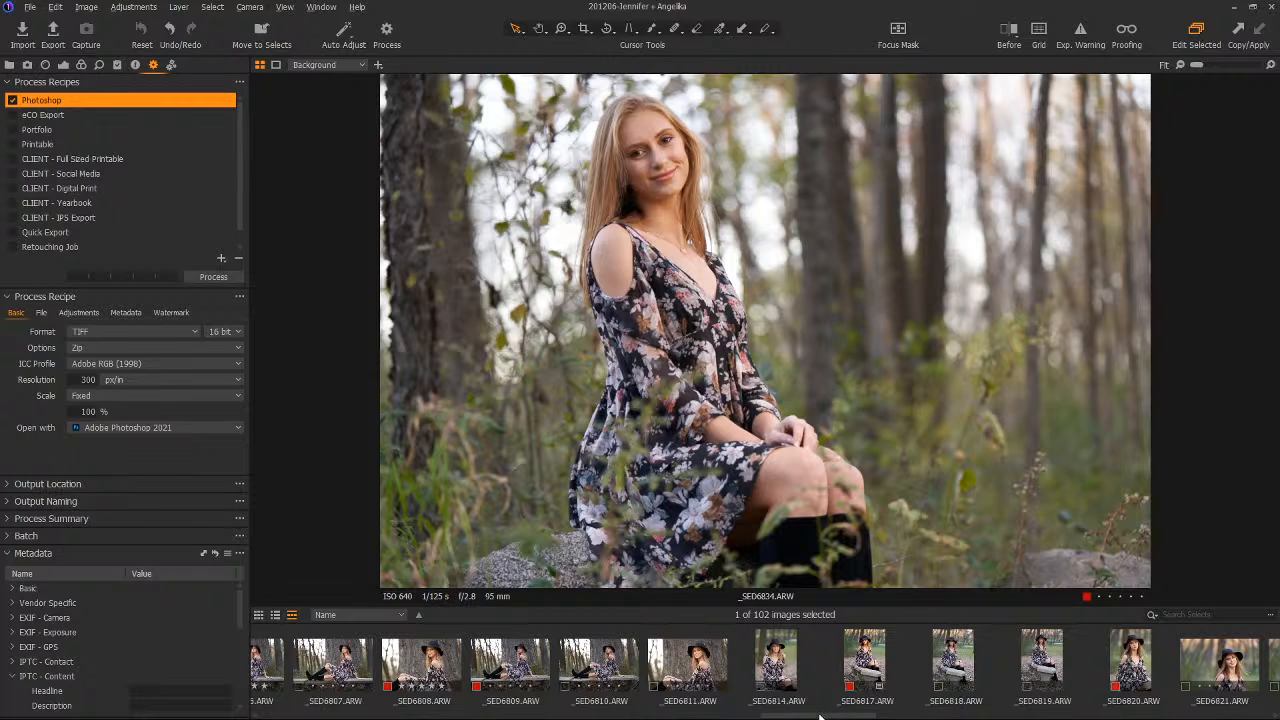
pyautogui.moveTo(820, 716); pyautogui.dragTo(592, 717)
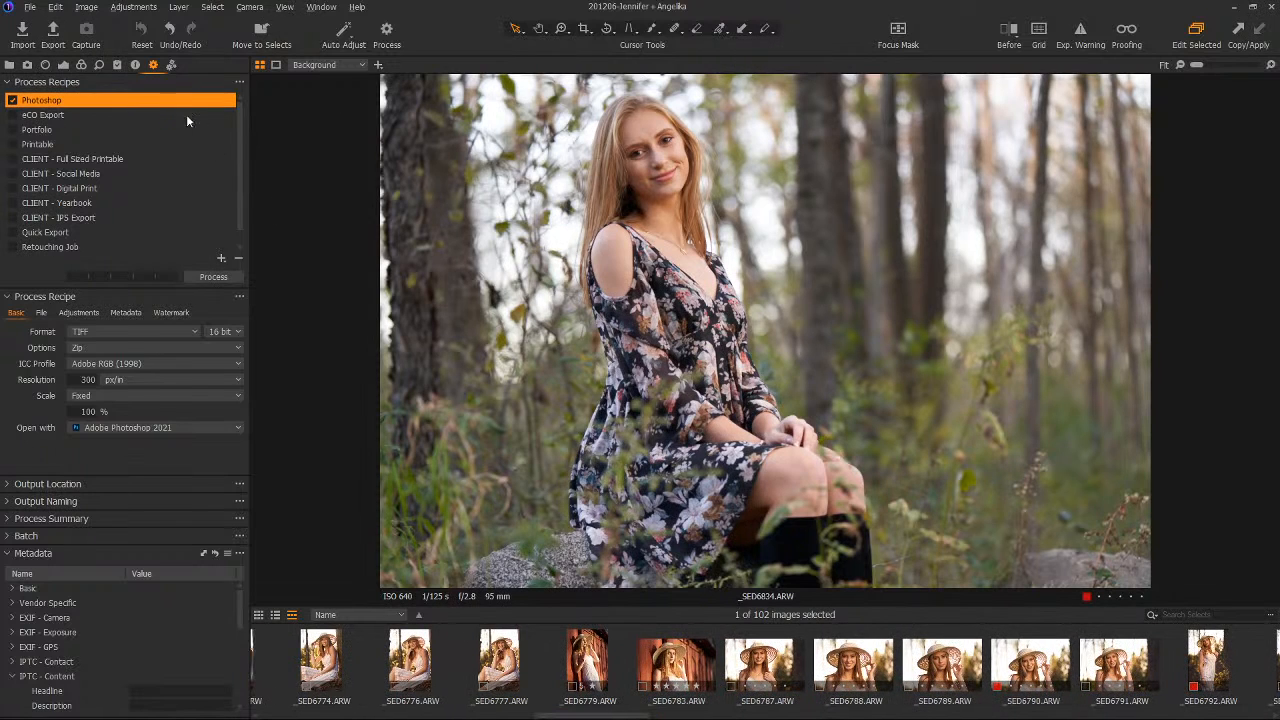
# Create a child keyword with the model's first name under Models in the session keyword library.
pyautogui.click(135, 64)
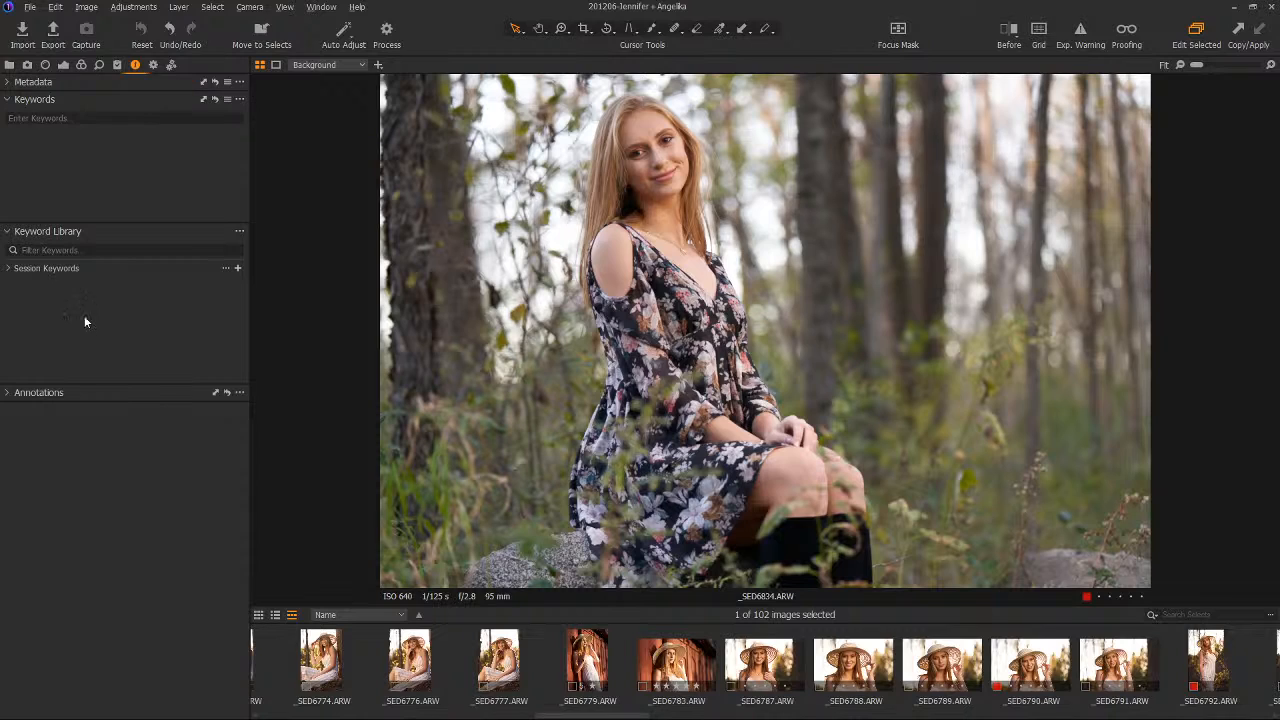
pyautogui.click(9, 268)
pyautogui.click(12, 283)
pyautogui.rightClick(70, 283)
pyautogui.click(124, 294)
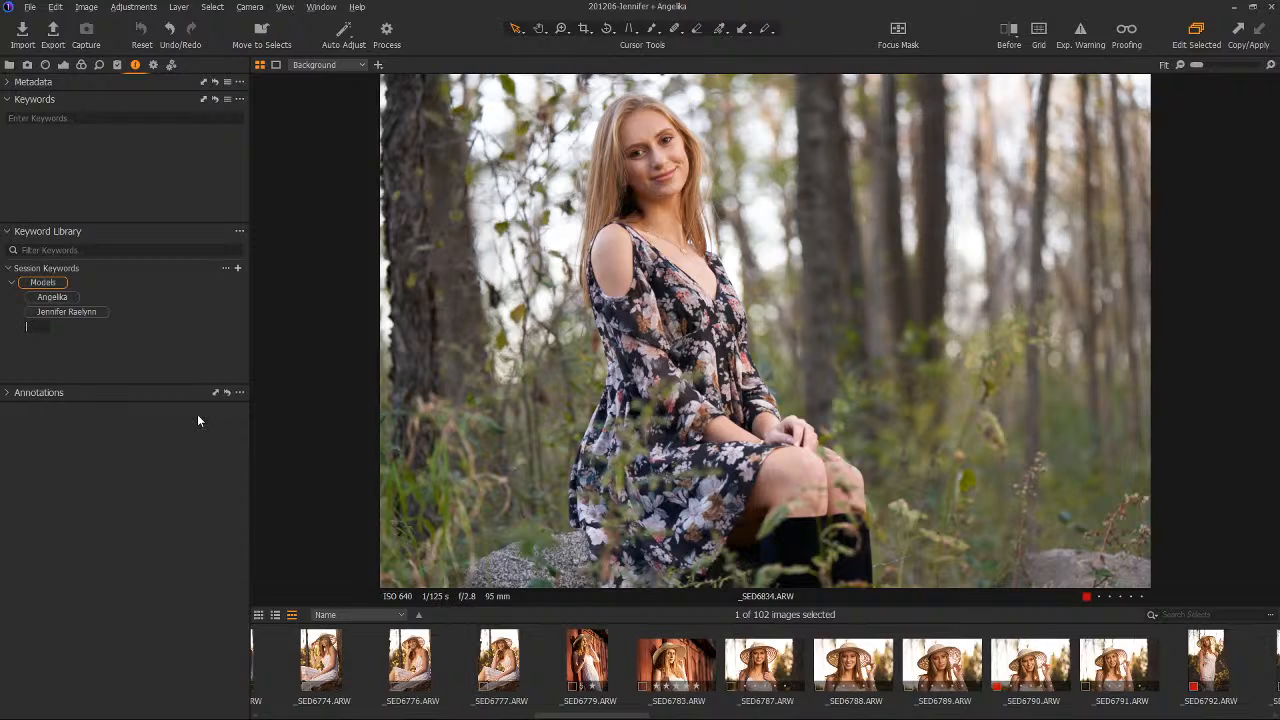
pyautogui.write('Cecila')
pyautogui.press('Return')
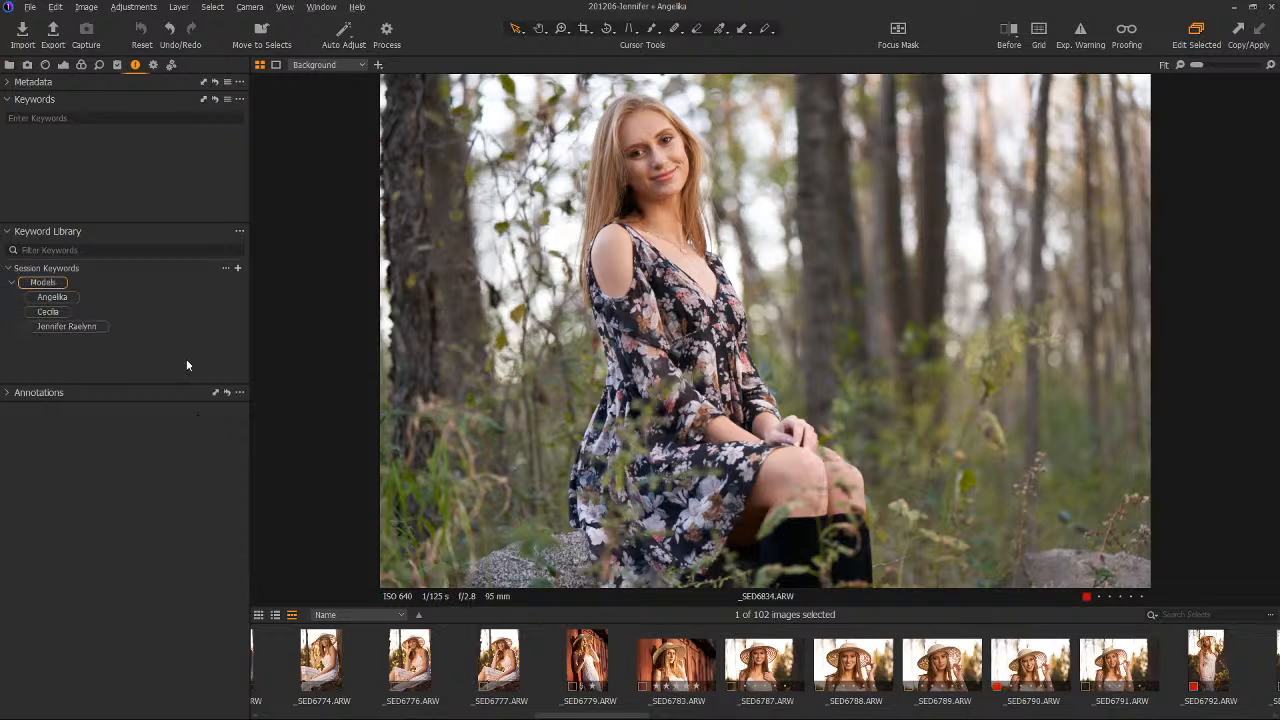
# Assign the new model keyword to the seated portrait, and leave SQLiteStudio after viewing the ZKEYWORD table.
pyautogui.click(52, 312)
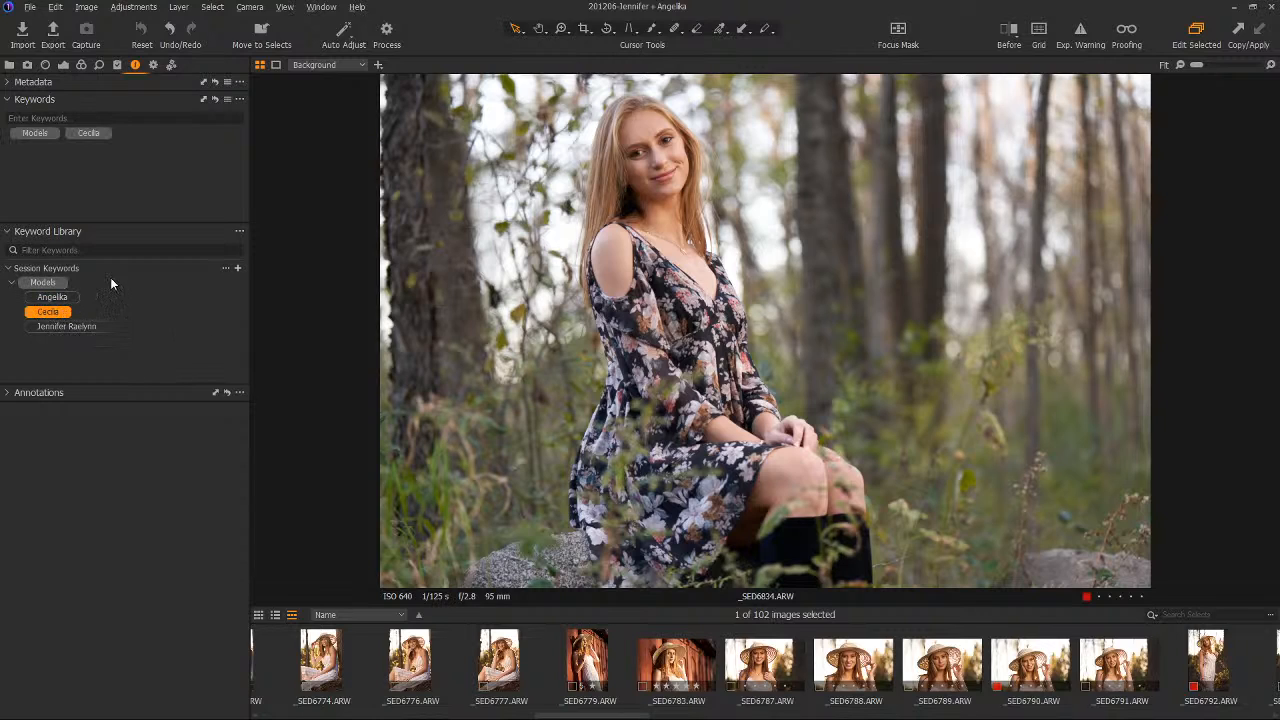
pyautogui.click(33, 284)
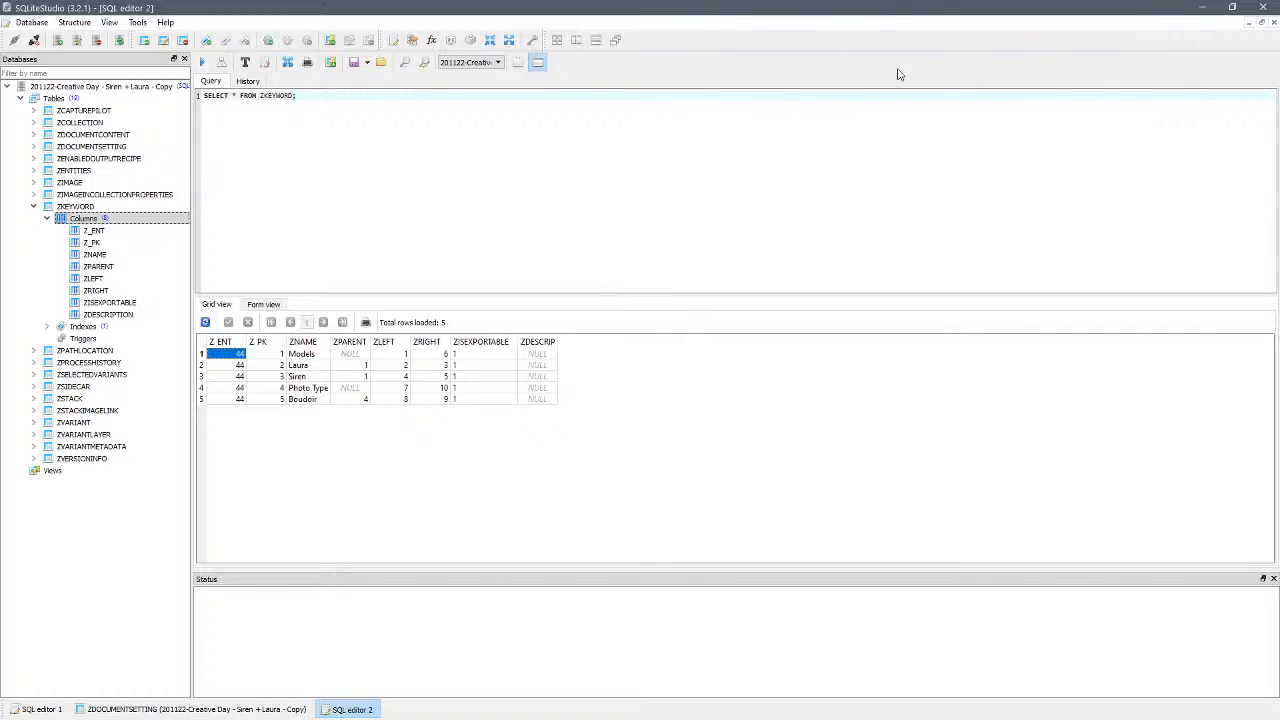
pyautogui.click(1263, 11)
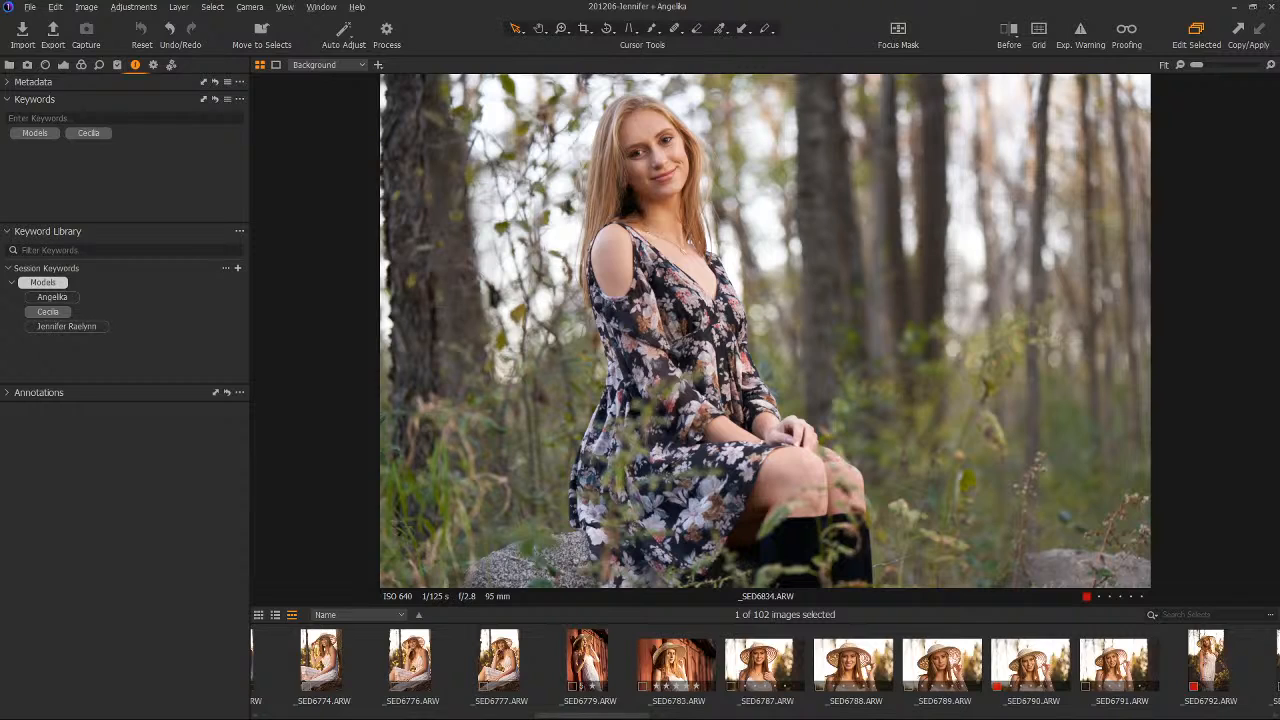
pyautogui.click(43, 283)
# Set the ICC profile of the seated forest portrait to Sony A7RM3 ProStandard.
pyautogui.click(46, 65)
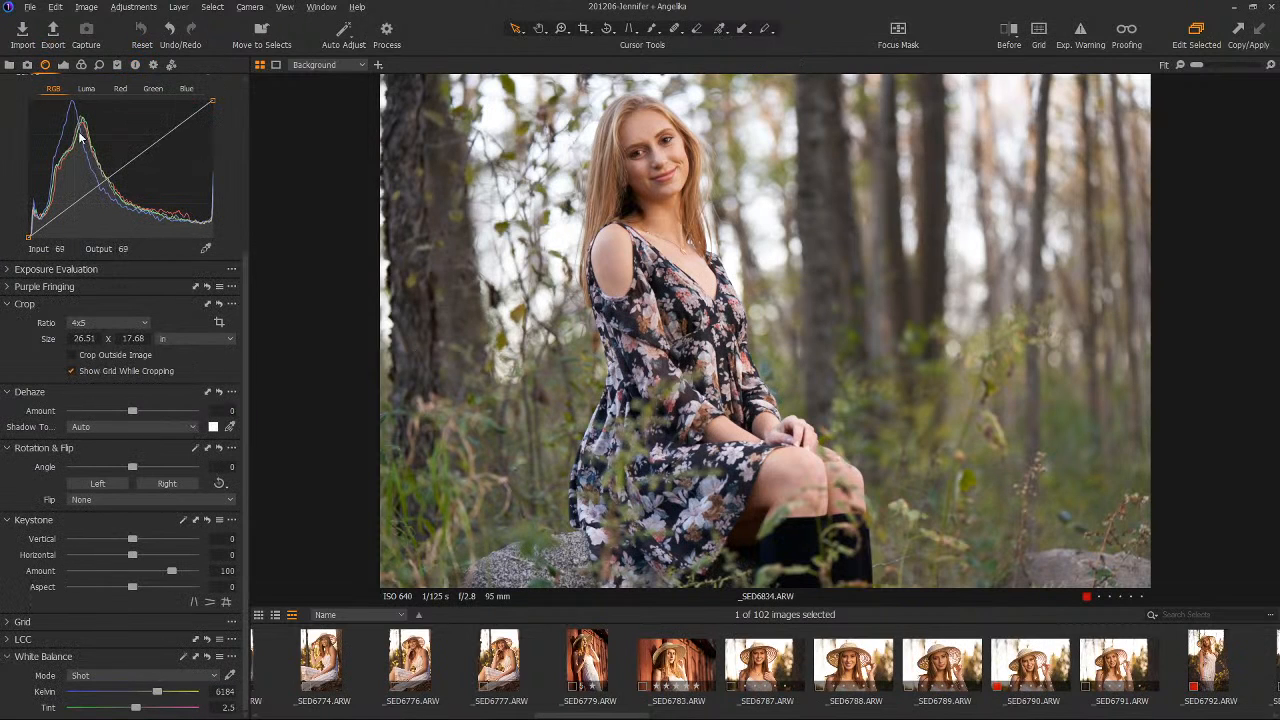
pyautogui.click(64, 66)
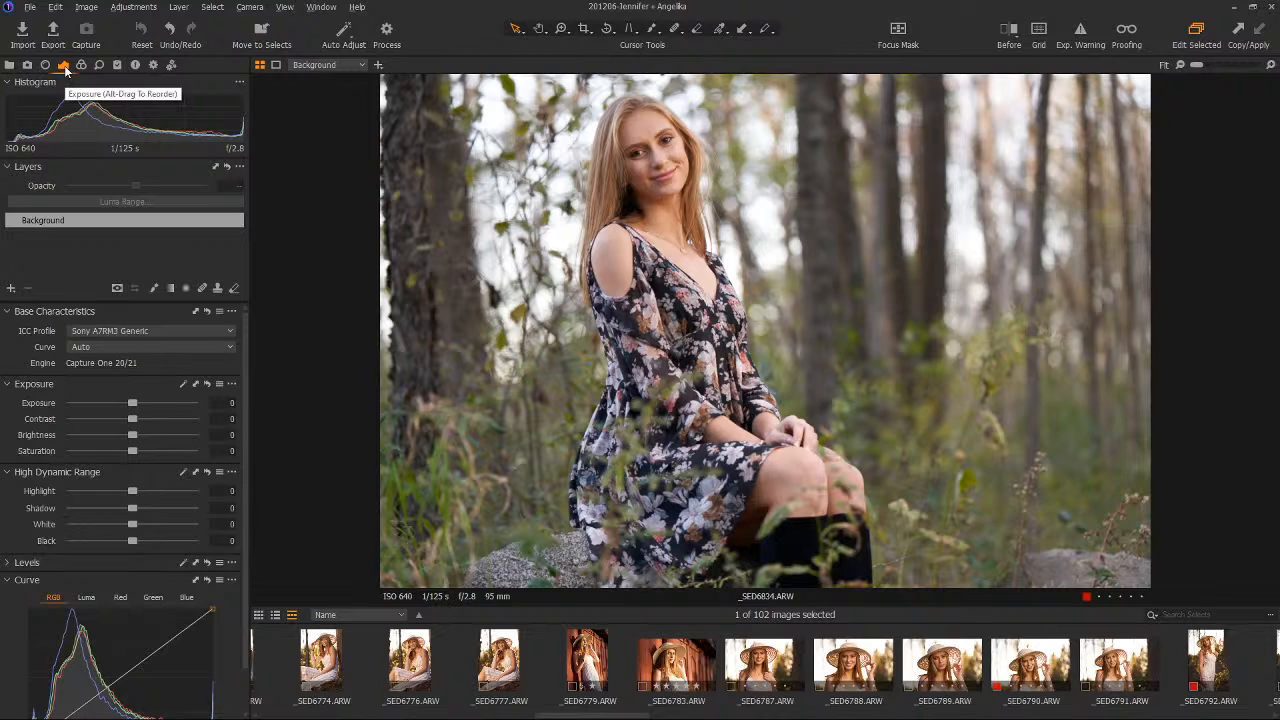
pyautogui.click(125, 331)
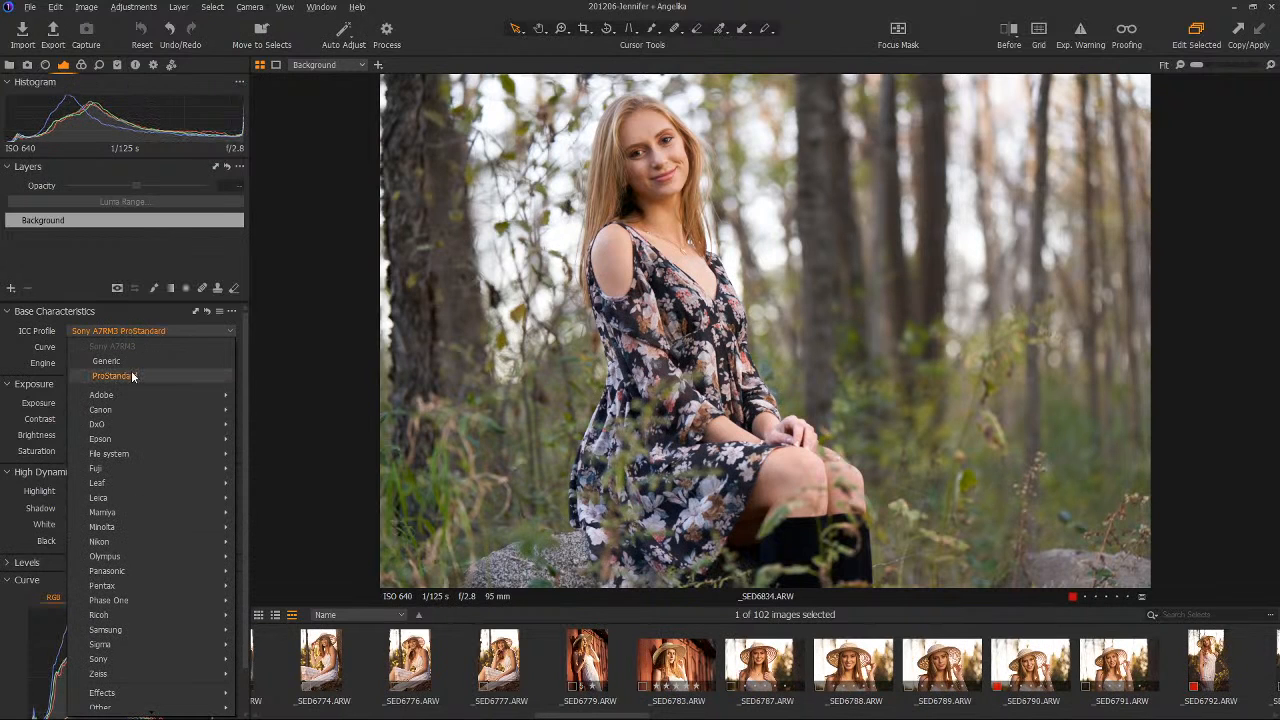
pyautogui.click(131, 376)
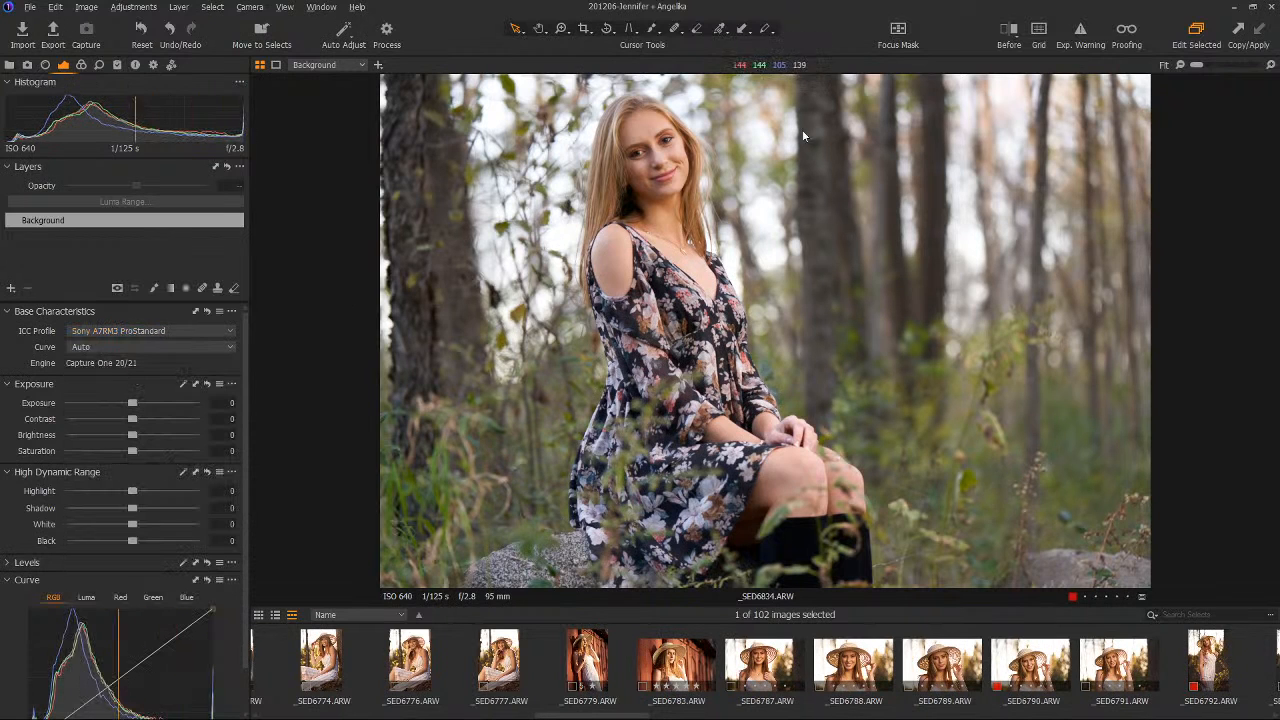
# Lower the portrait's Kelvin white balance with Speed Edit for a cooler look, and check the face at 33% magnification.
pyautogui.press('6')
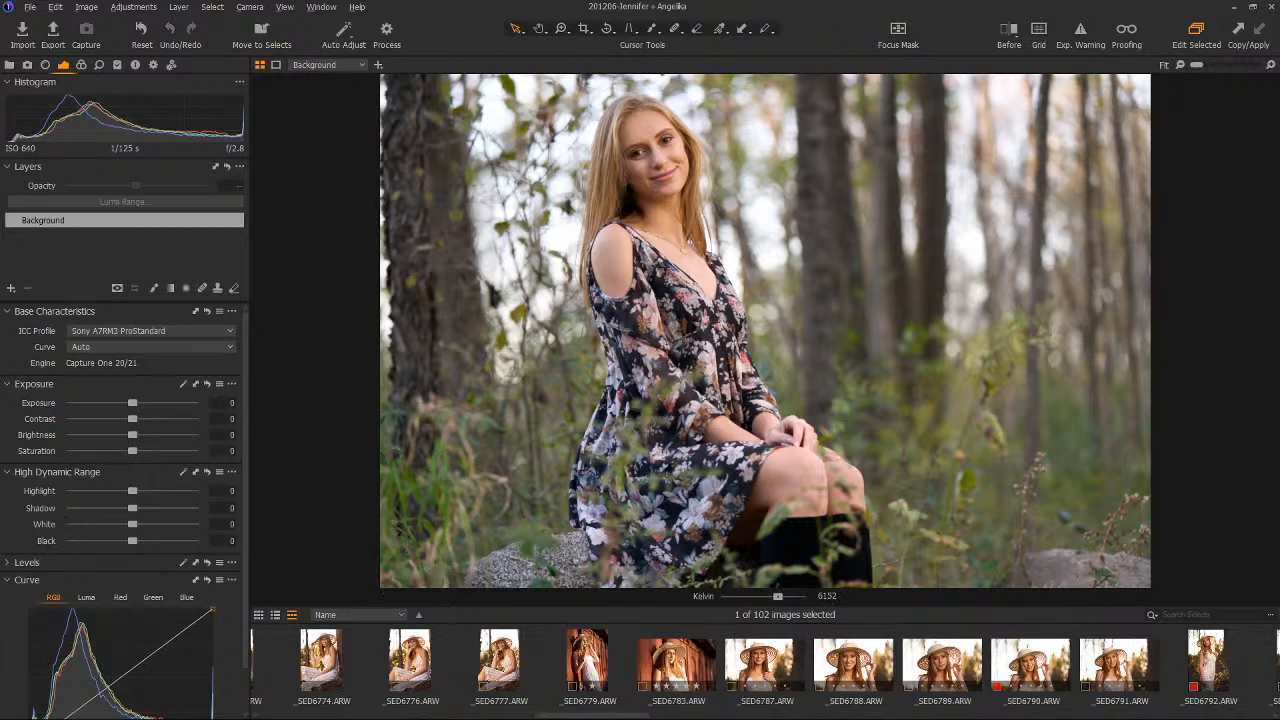
pyautogui.scroll(-8, 765, 330)
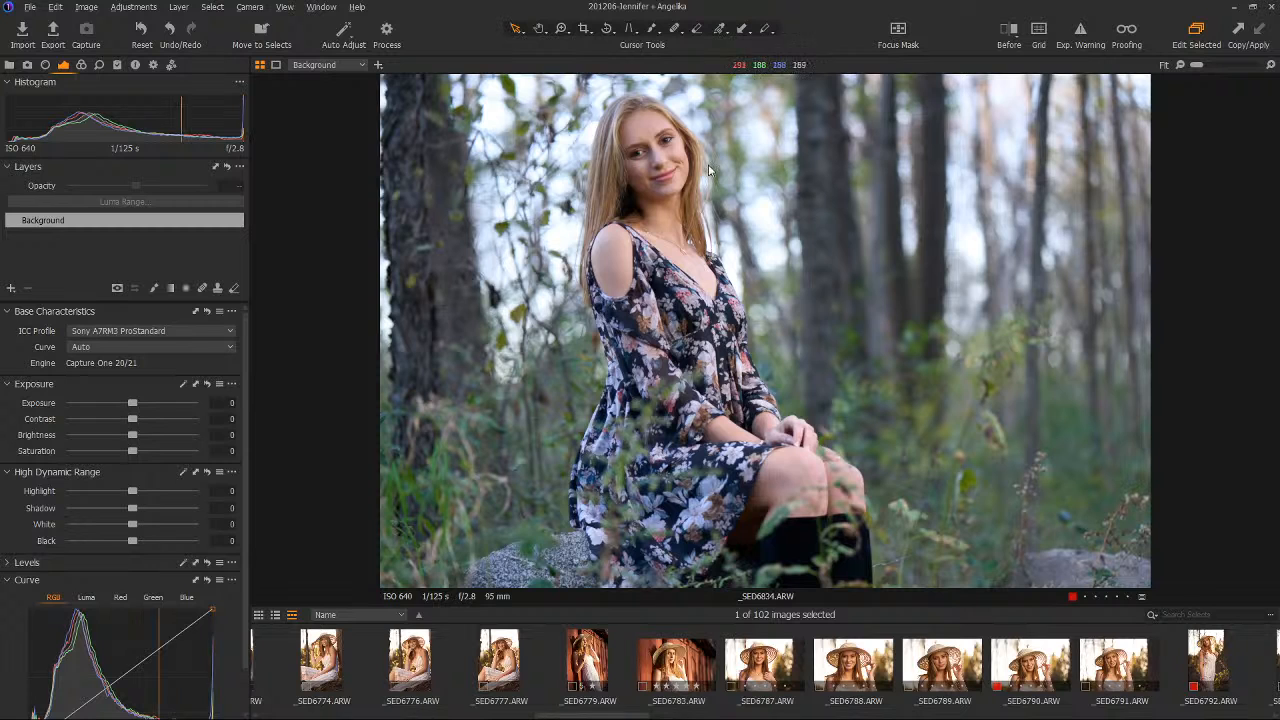
pyautogui.scroll(2, 563, 104)
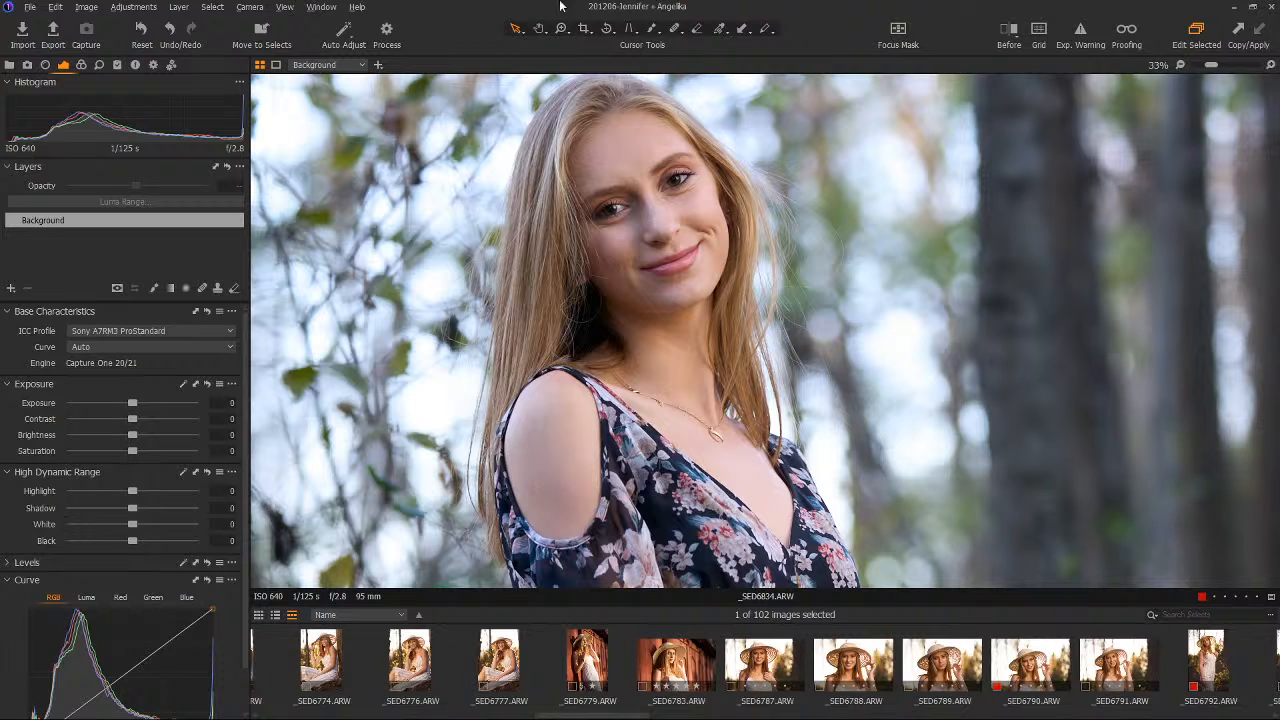
pyautogui.scroll(-3, 798, 339)
pyautogui.scroll(-1, 797, 332)
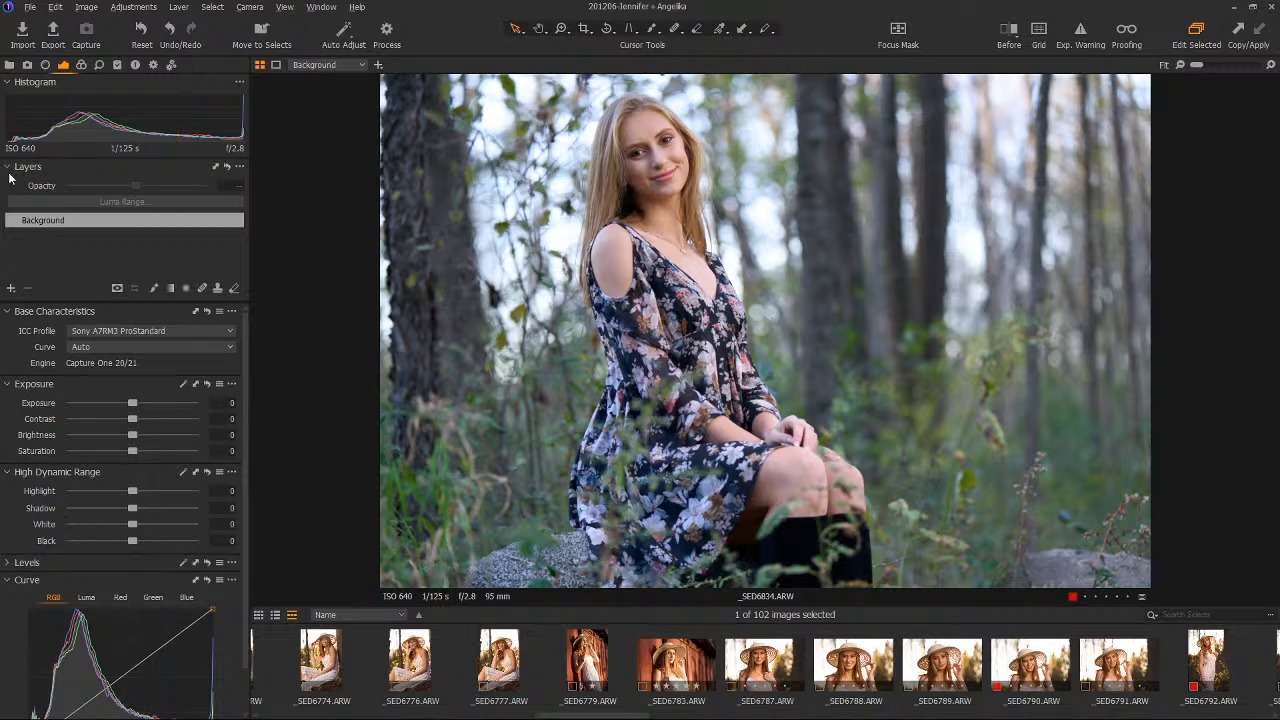
# Open the session's Selects Folder and display the studio photo _SED8931.eip.
pyautogui.click(9, 64)
pyautogui.click(66, 149)
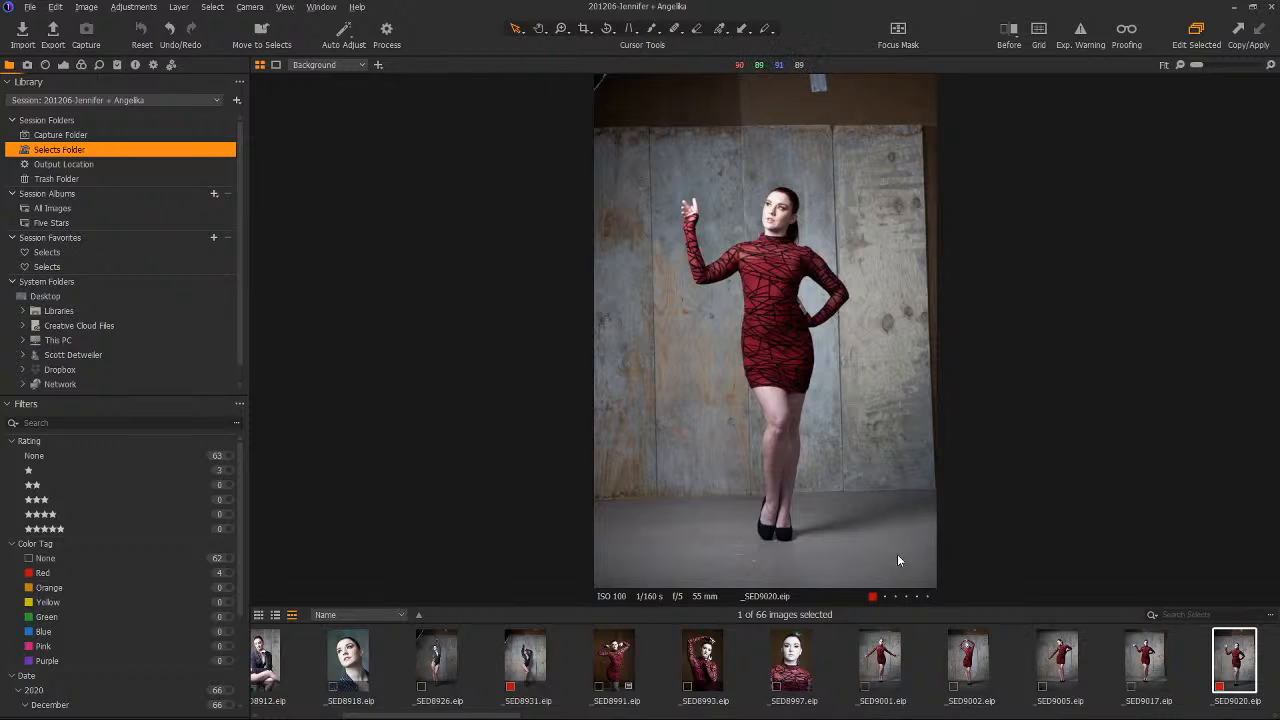
pyautogui.click(530, 662)
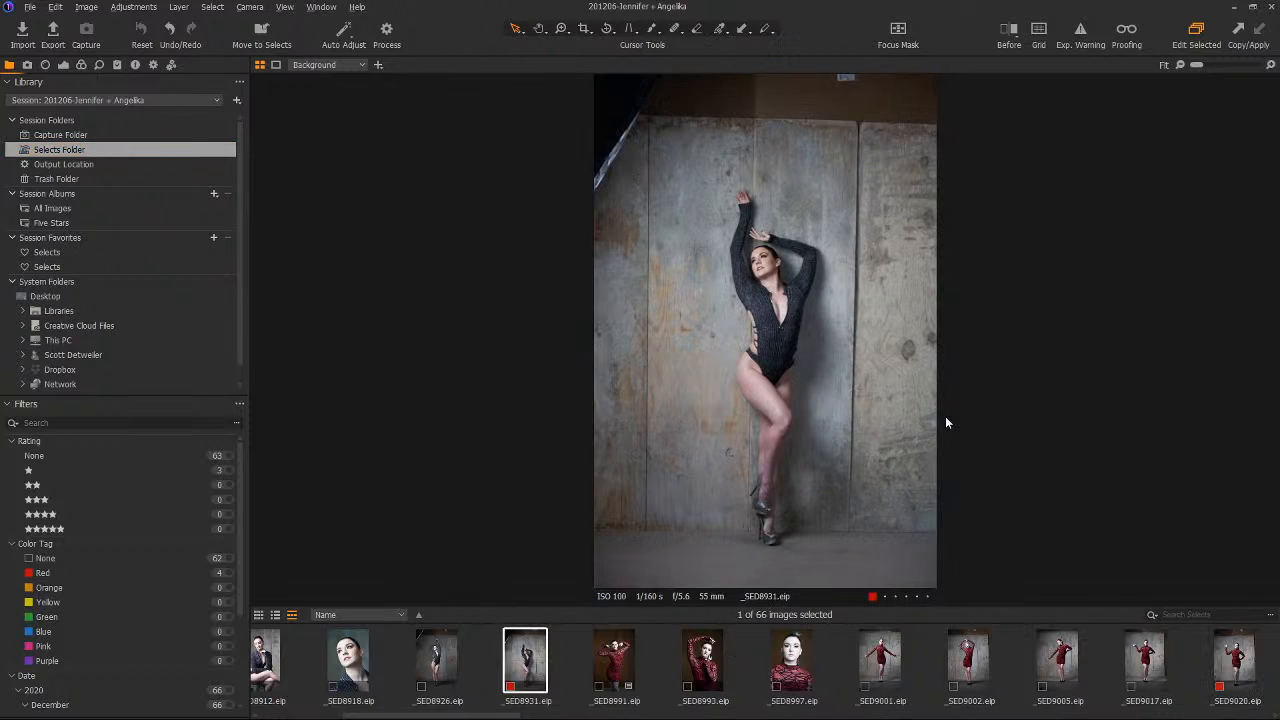